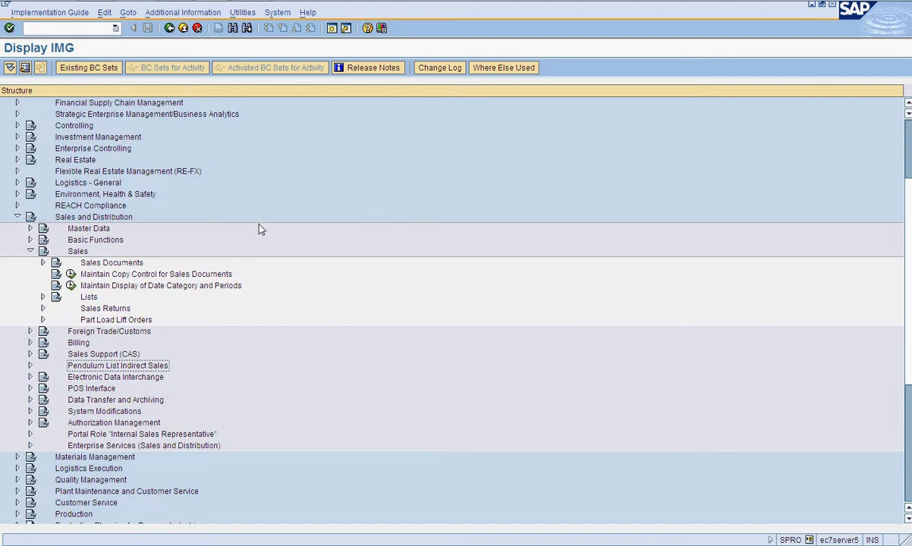
# Step: Open Define Sales Document Types under the Sales Document Header configuration and start a new entry
pyautogui.click(42, 263)
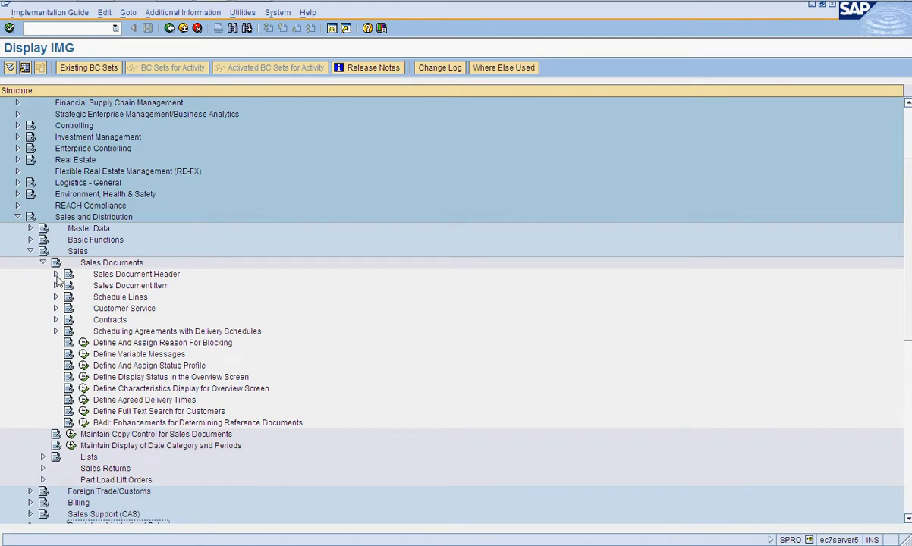
pyautogui.click(55, 275)
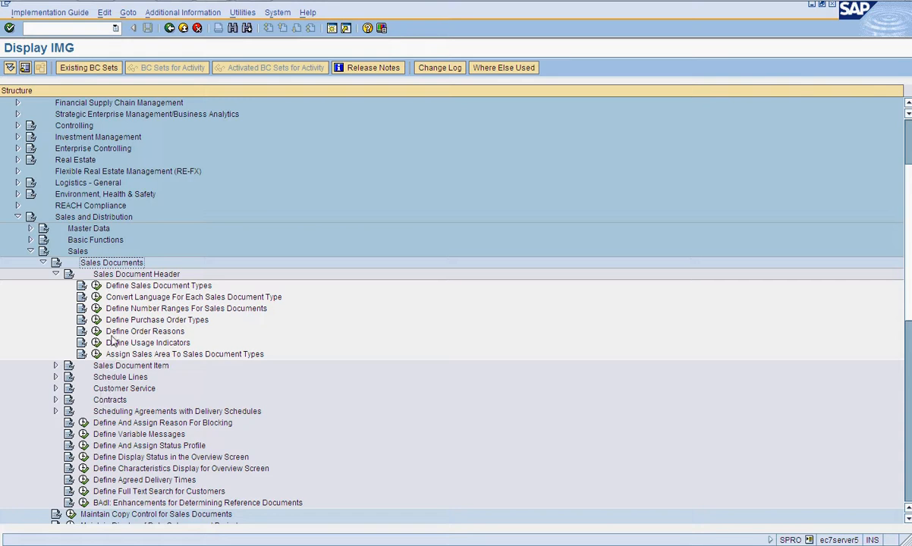
pyautogui.click(96, 287)
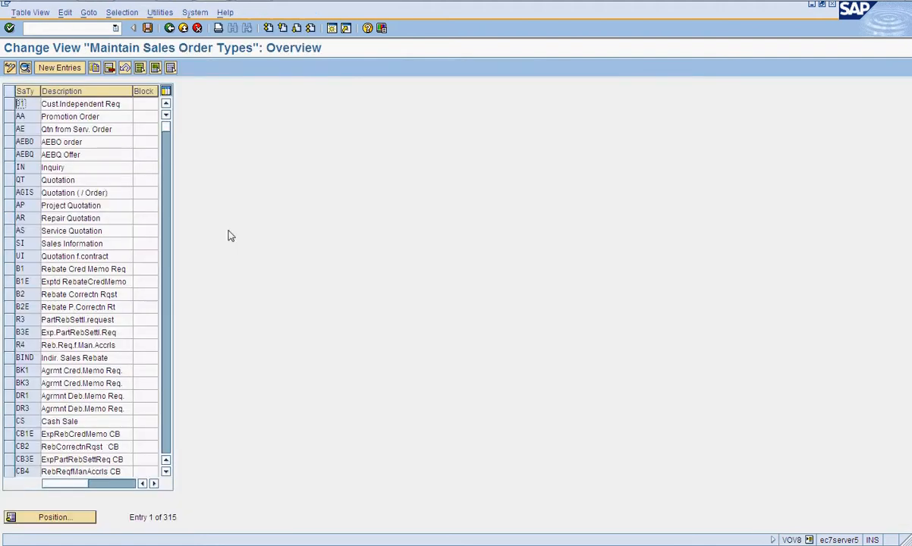
pyautogui.click(59, 67)
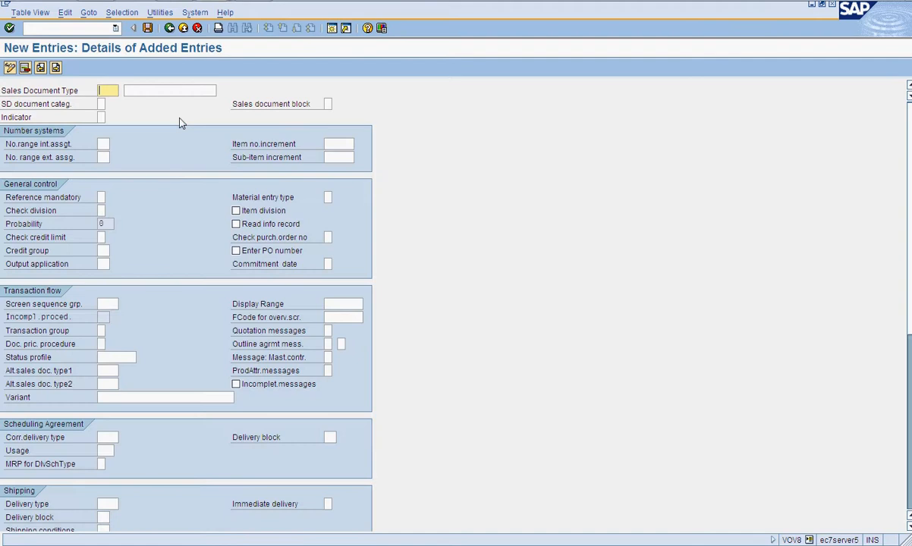
# Step: Enter zbor as the new sales document type with the description "SAB Standard Order"
pyautogui.write('zs')
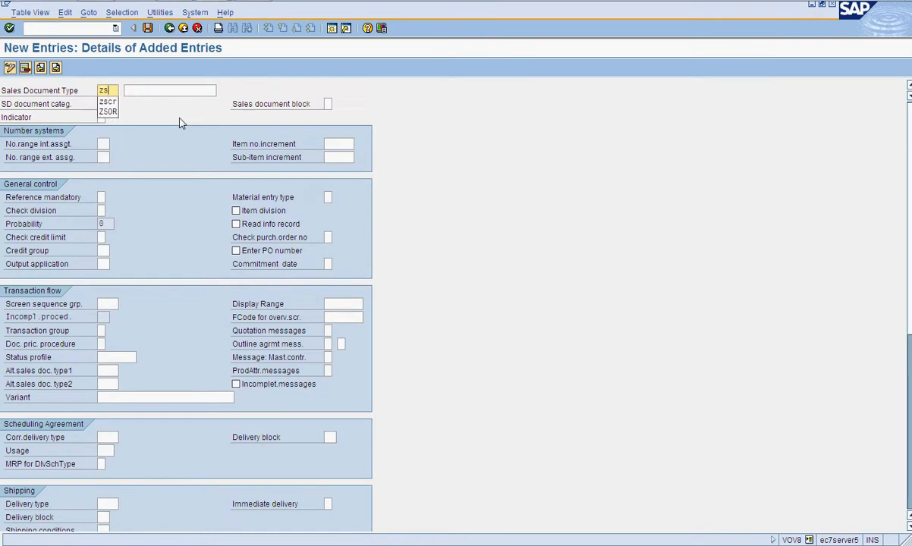
pyautogui.press('BackSpace')
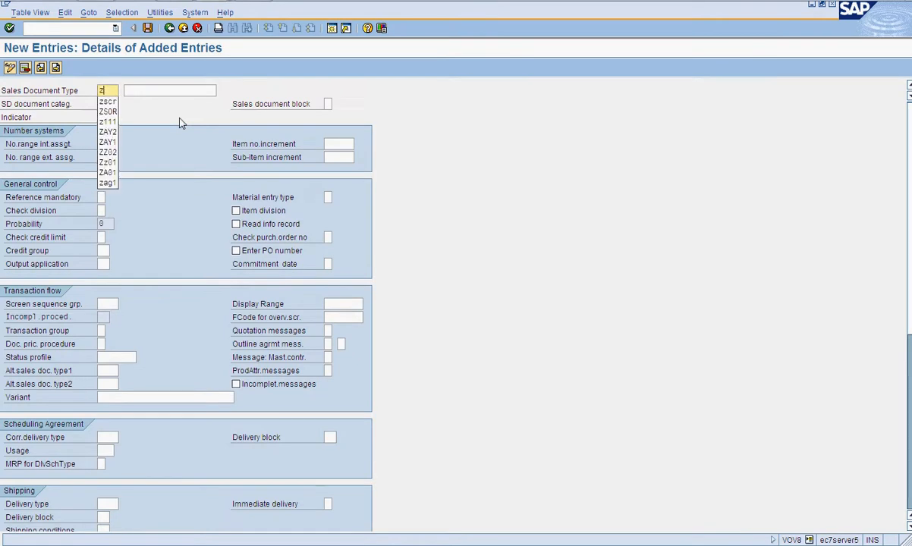
pyautogui.write('bor')
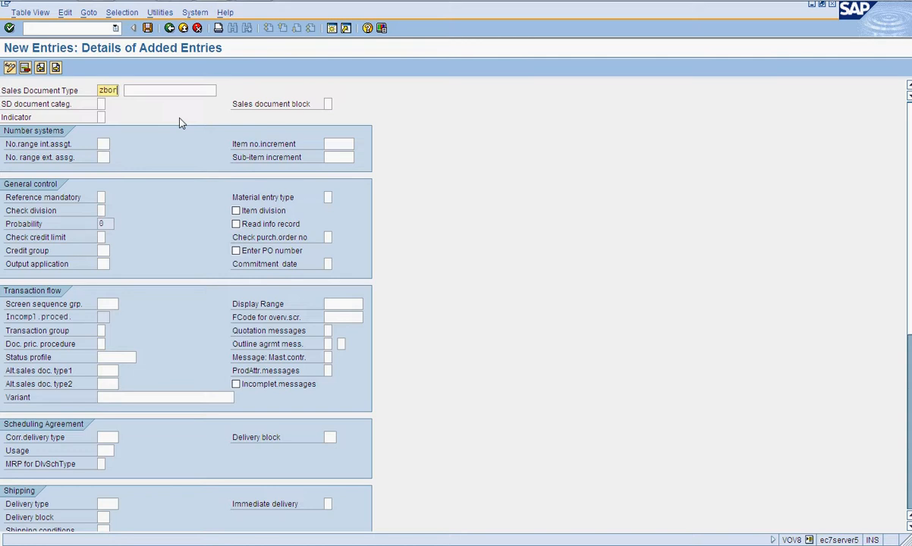
pyautogui.press('Tab')
pyautogui.write('S')
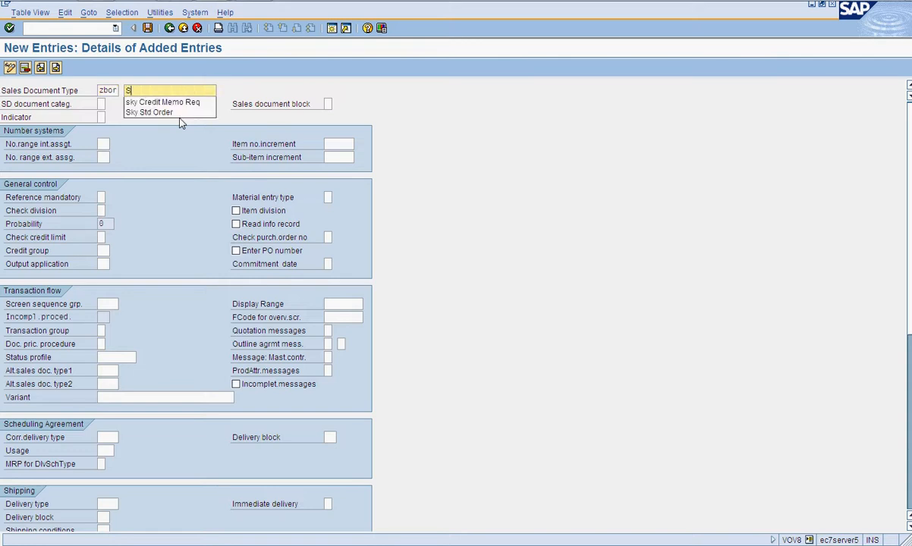
pyautogui.write('AB O')
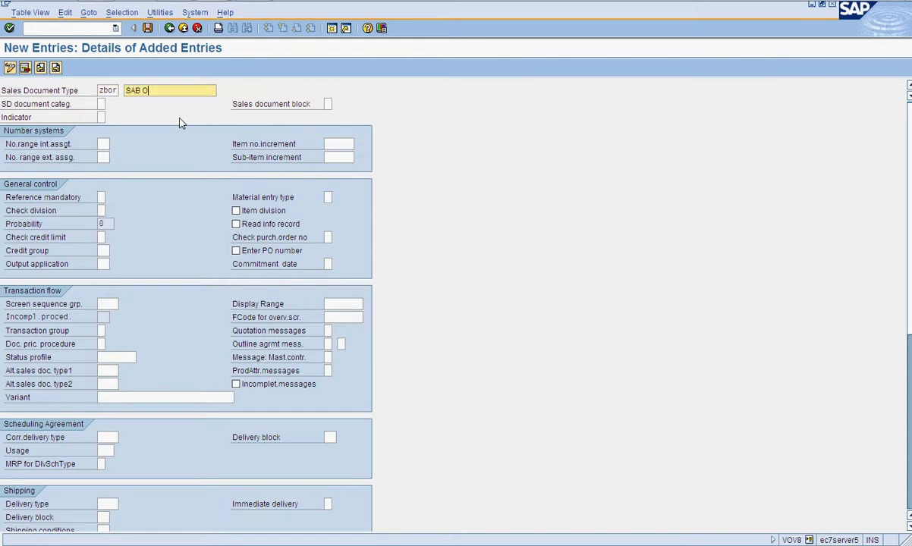
pyautogui.press('BackSpace')
pyautogui.write('Standard Order')
# Step: Assign SD document category C (Order) to the new sales document type
pyautogui.click(104, 104)
pyautogui.click(110, 104)
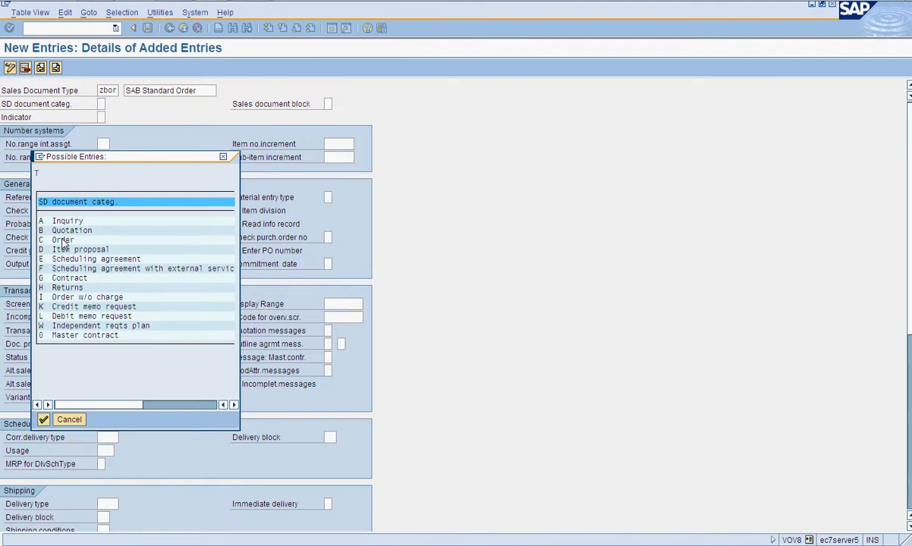
pyautogui.doubleClick(61, 230)
# Step: Set the internal and external number ranges to 01 and 02, with item increment 10 and sub-item increment 1
pyautogui.click(103, 143)
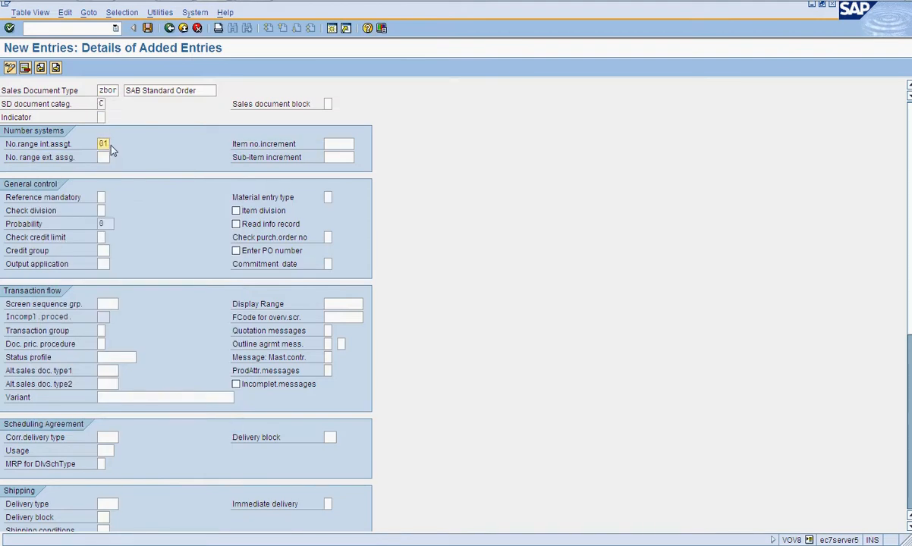
pyautogui.write('02')
pyautogui.click(334, 144)
pyautogui.write('10')
pyautogui.press('Tab')
pyautogui.press('Tab')
pyautogui.write('1')
# Step: Enable item division and apply credit limit check D (automatic credit control) with credit group 01 for sales orders
pyautogui.click(236, 211)
pyautogui.click(104, 237)
pyautogui.click(110, 237)
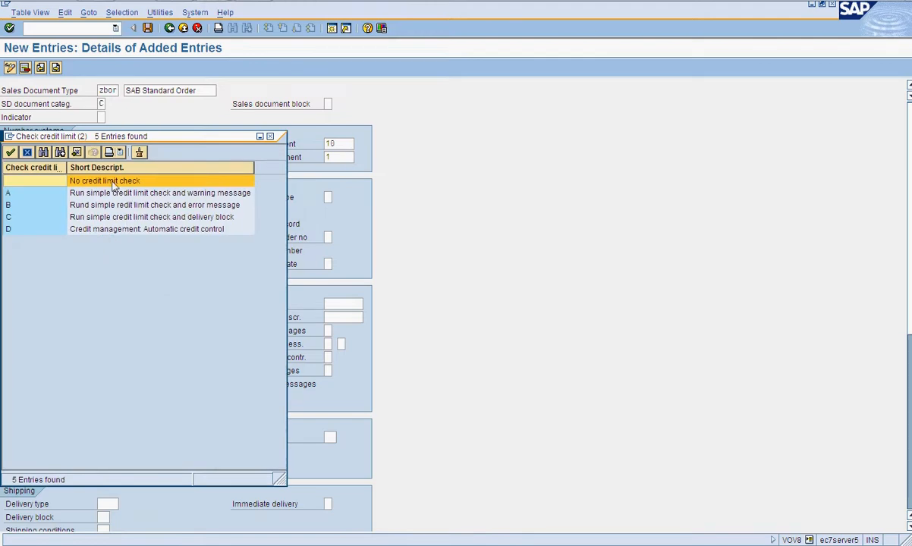
pyautogui.doubleClick(94, 229)
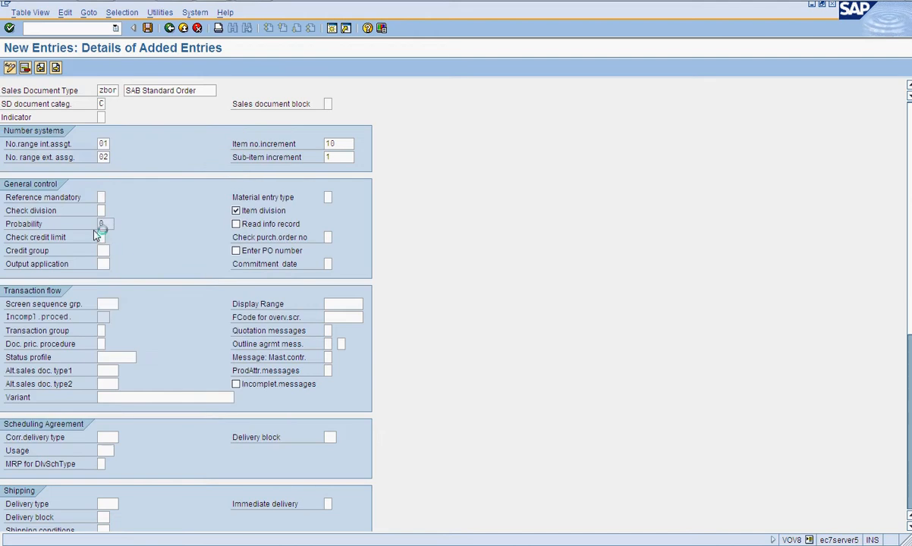
pyautogui.click(106, 251)
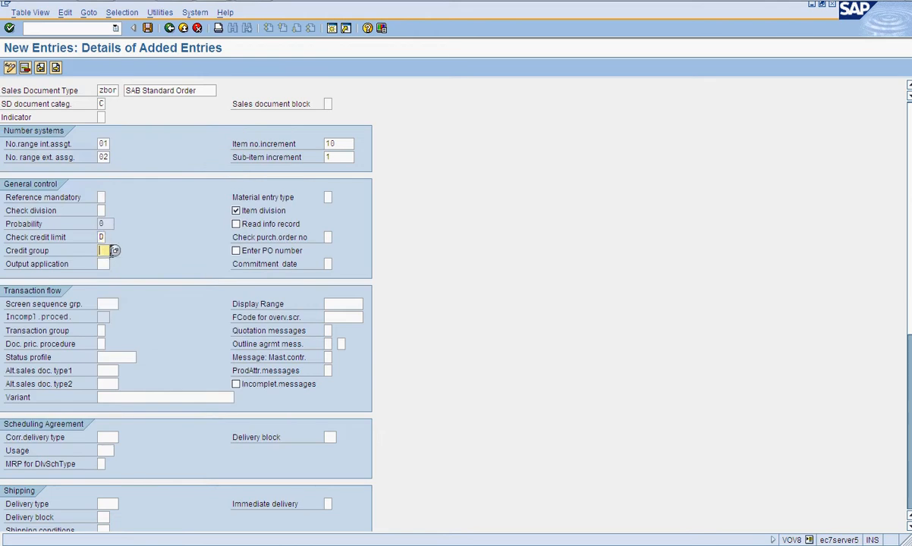
pyautogui.click(115, 251)
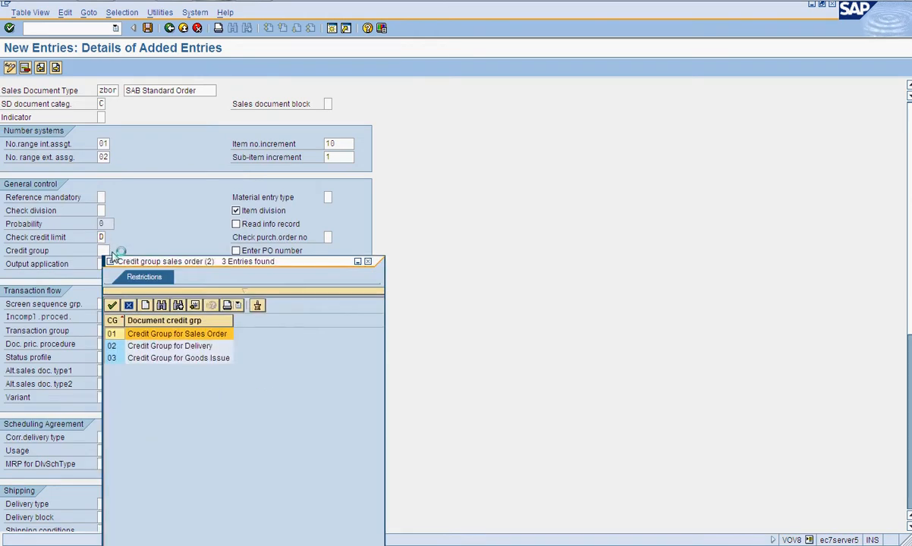
pyautogui.doubleClick(125, 337)
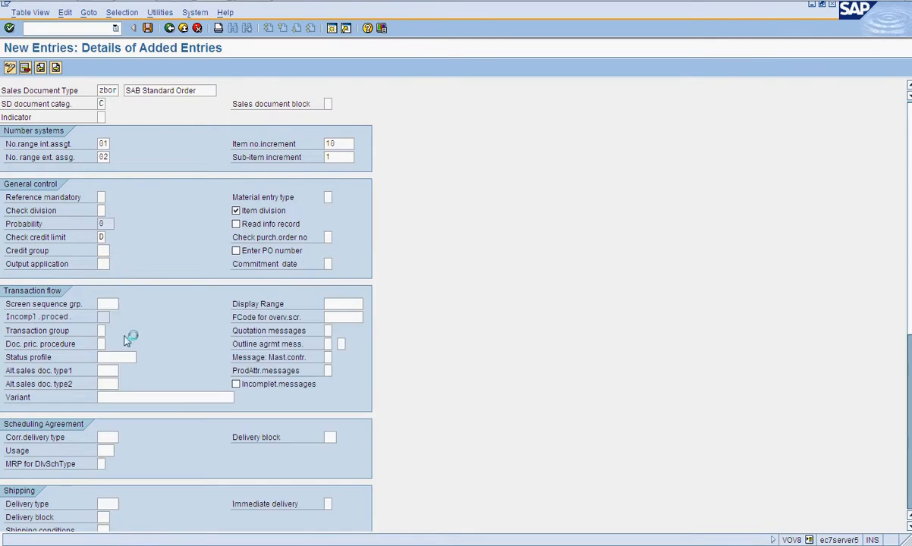
# Step: Set the output application to V1 (Sales) and enable the Enter PO number option
pyautogui.click(104, 264)
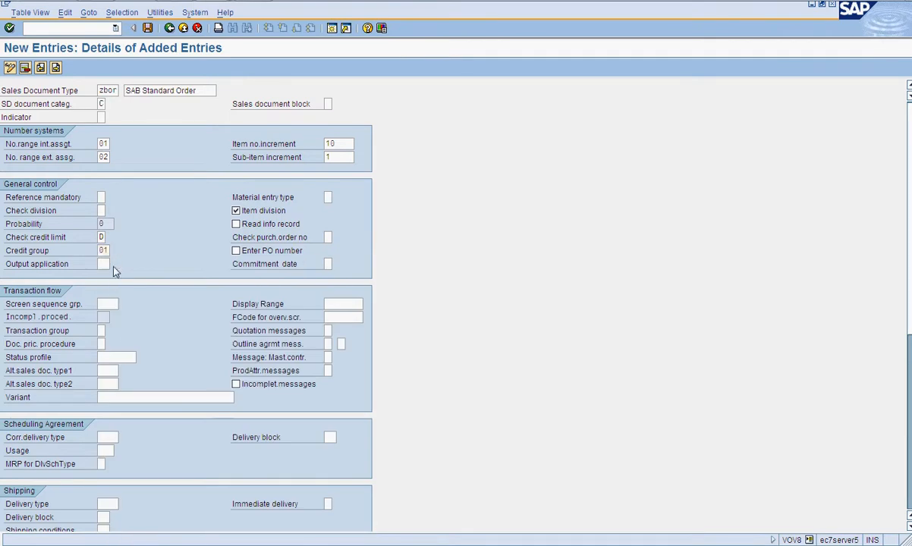
pyautogui.click(115, 265)
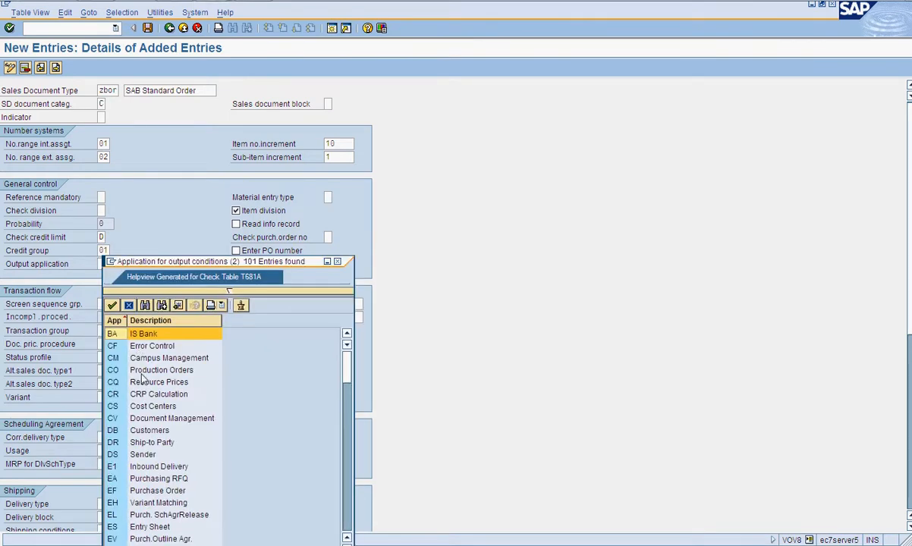
pyautogui.click(347, 393)
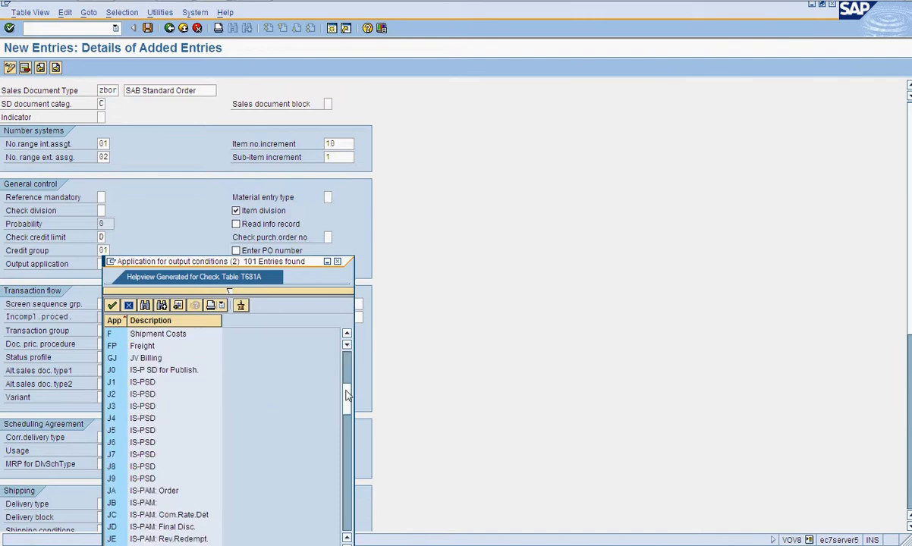
pyautogui.moveTo(348, 395); pyautogui.dragTo(348, 490)
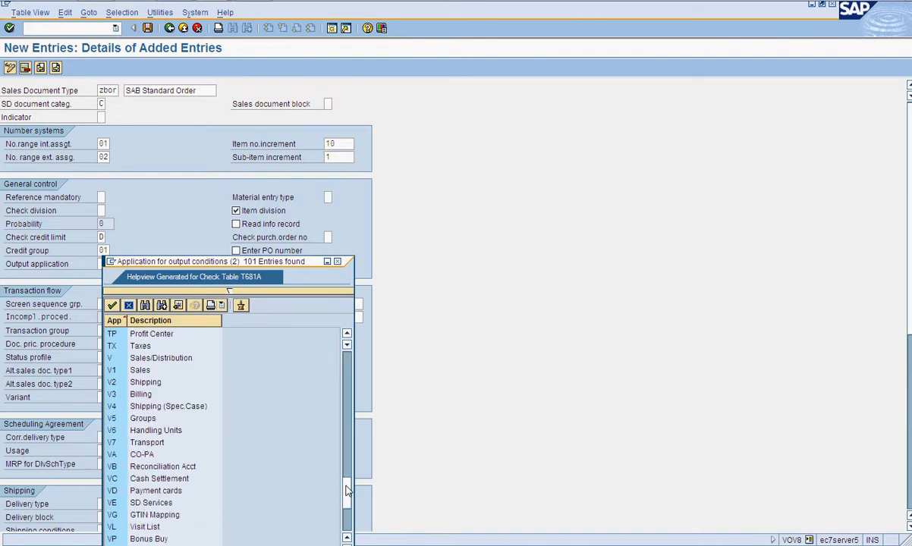
pyautogui.doubleClick(176, 370)
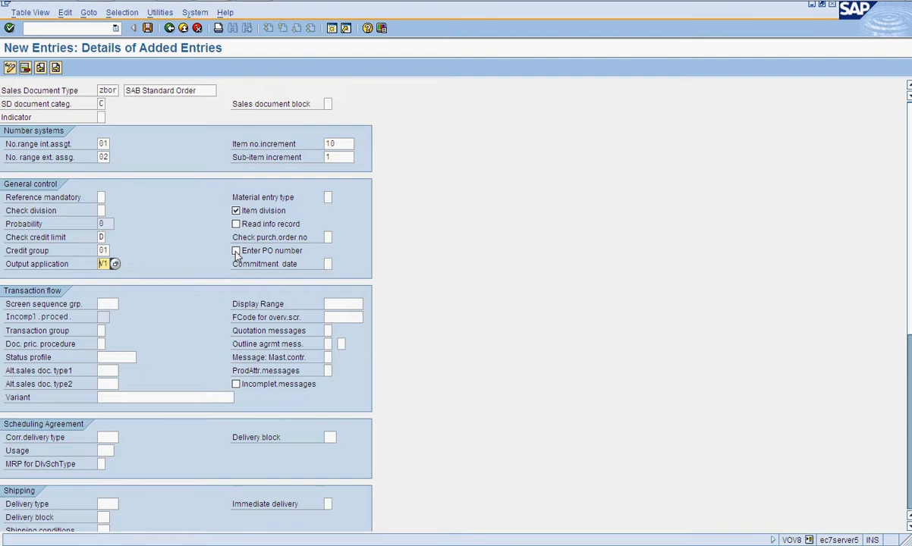
pyautogui.click(236, 251)
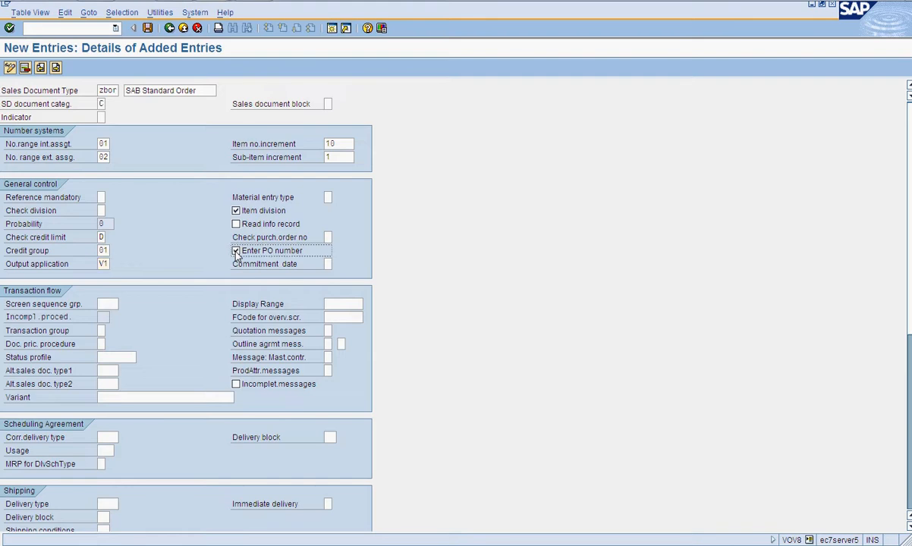
# Step: Set the screen sequence group to AU (Sales Order) and the display range to UALL (All items)
pyautogui.click(107, 303)
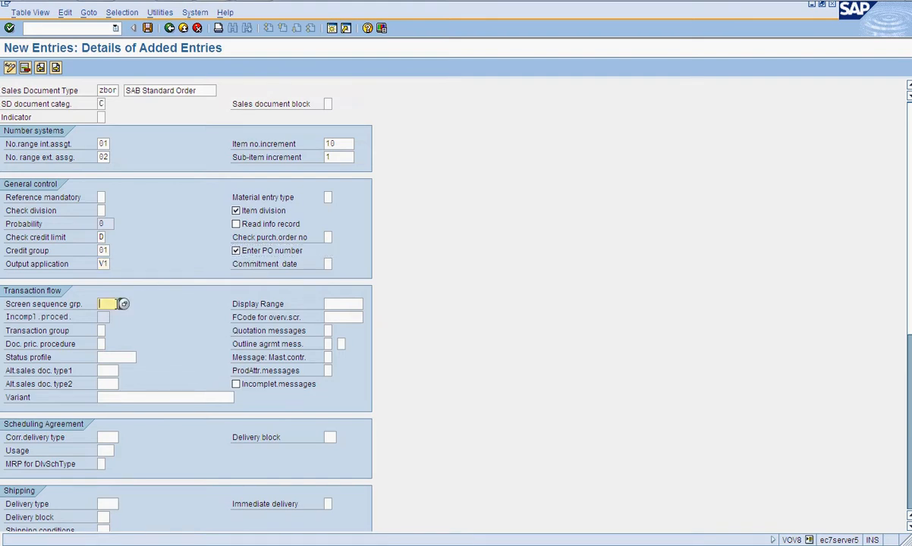
pyautogui.click(123, 305)
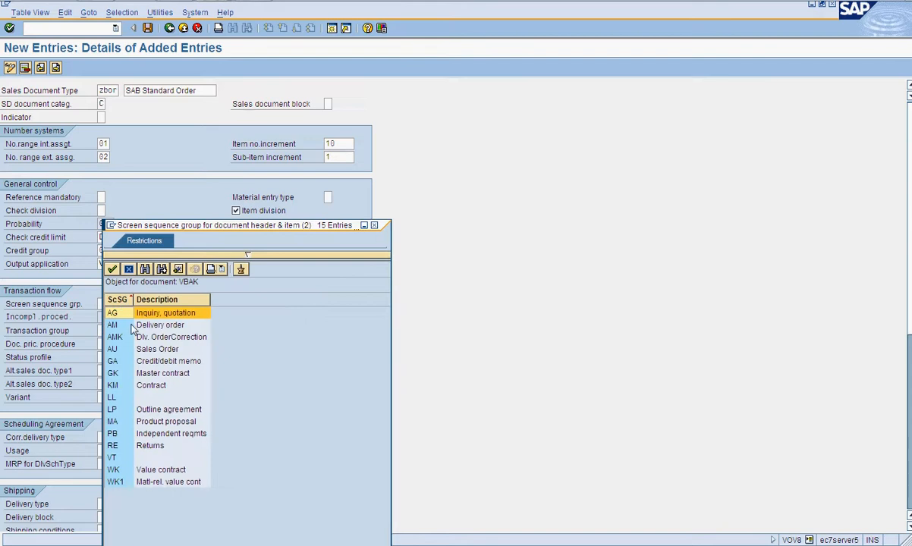
pyautogui.doubleClick(121, 349)
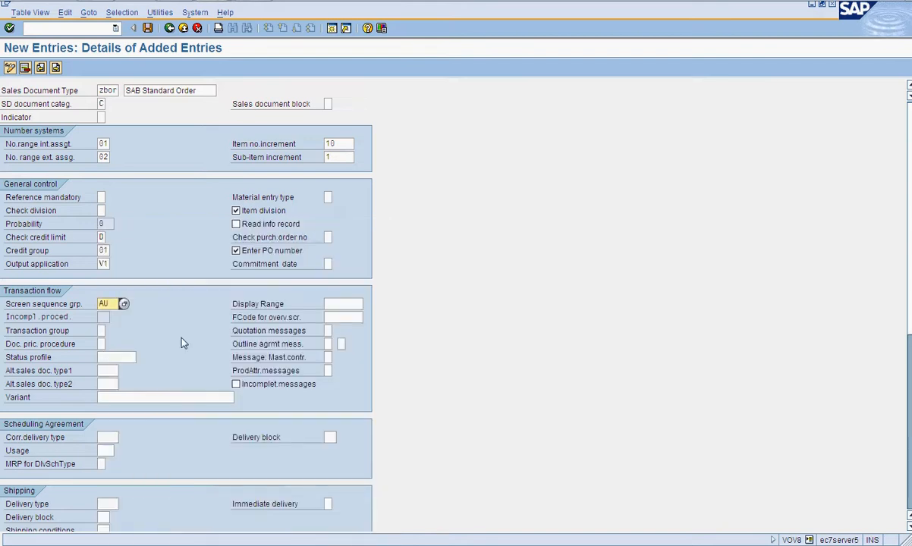
pyautogui.click(345, 304)
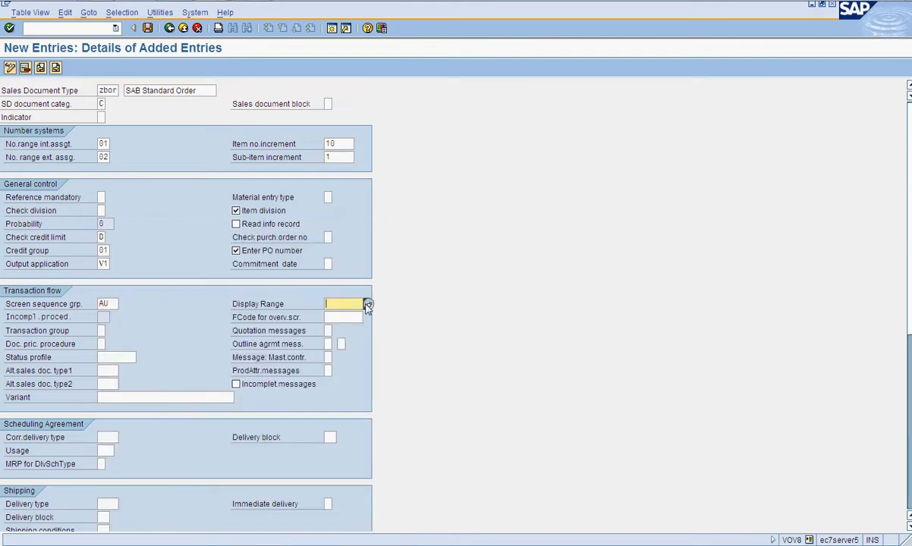
pyautogui.click(367, 304)
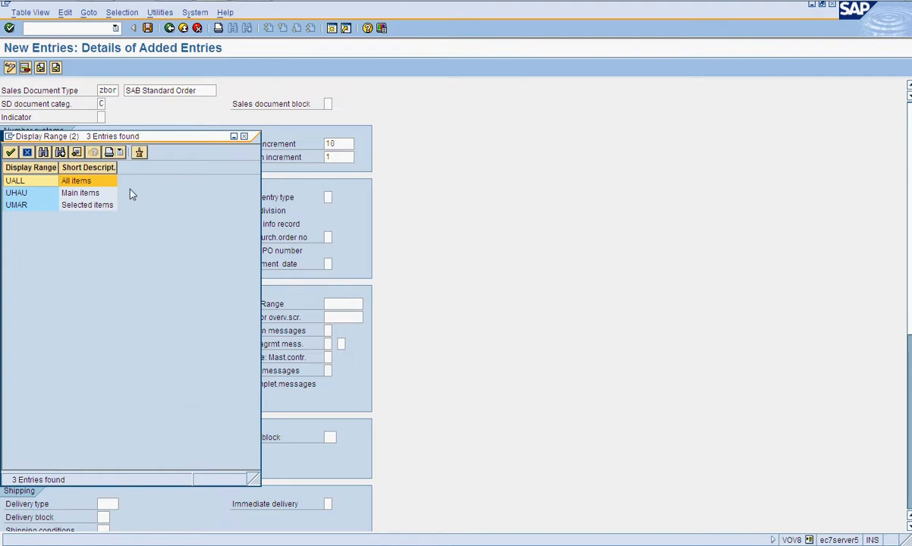
pyautogui.doubleClick(96, 184)
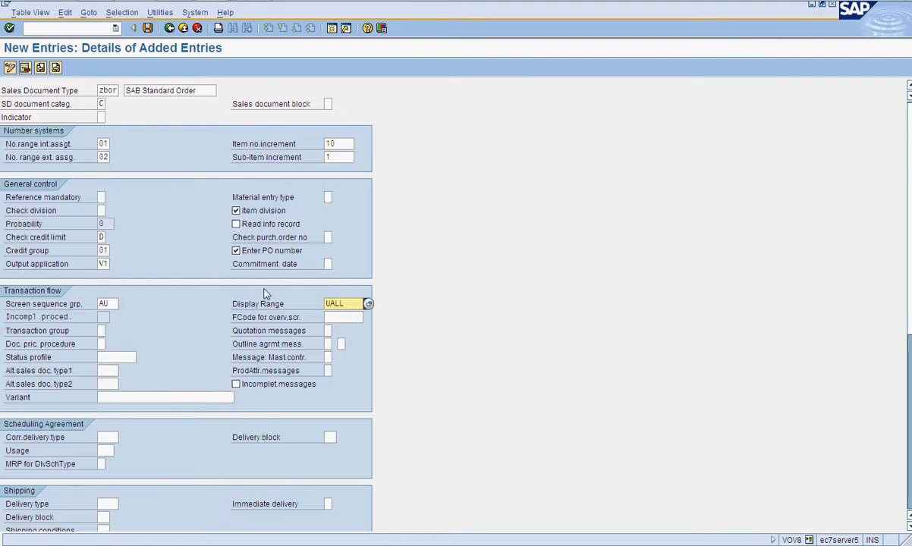
# Step: Set the overview screen function code to UER1 (General Overview) and the transaction group to 0 (Order)
pyautogui.click(344, 319)
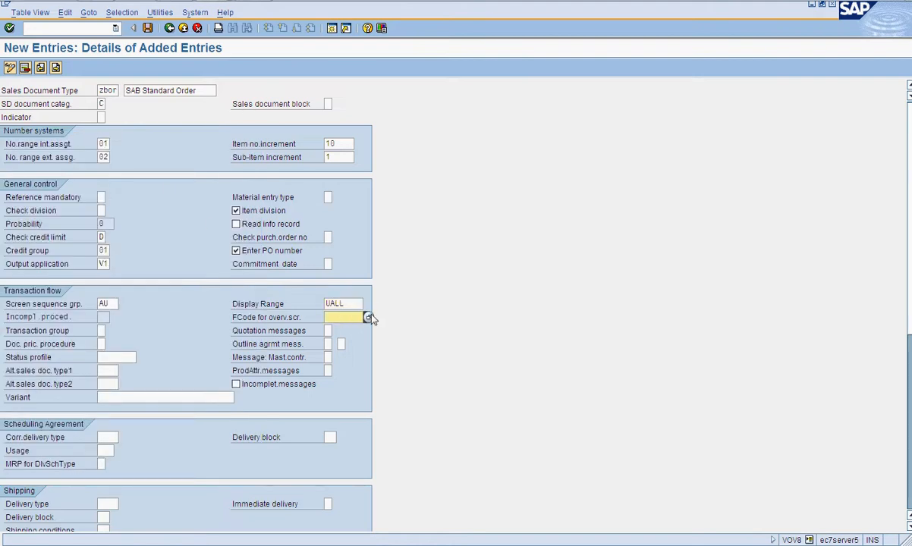
pyautogui.click(370, 317)
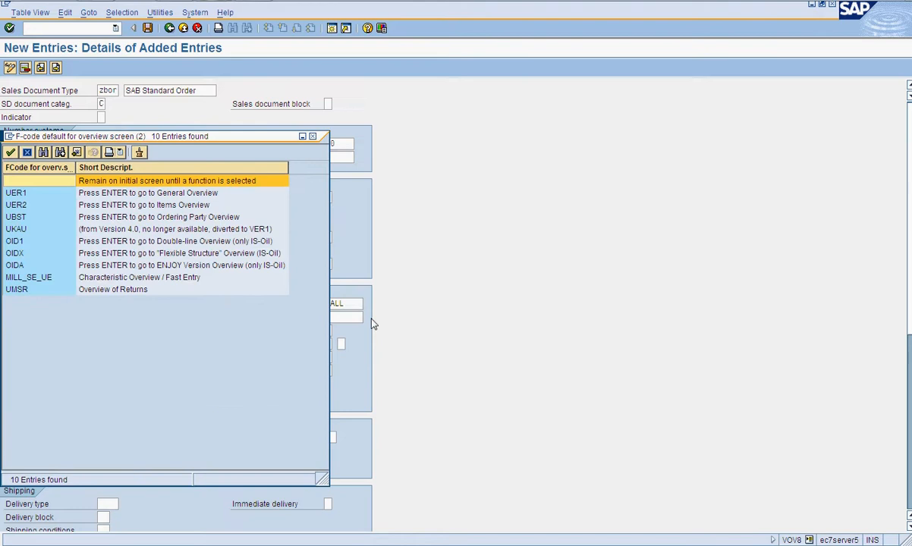
pyautogui.click(215, 195)
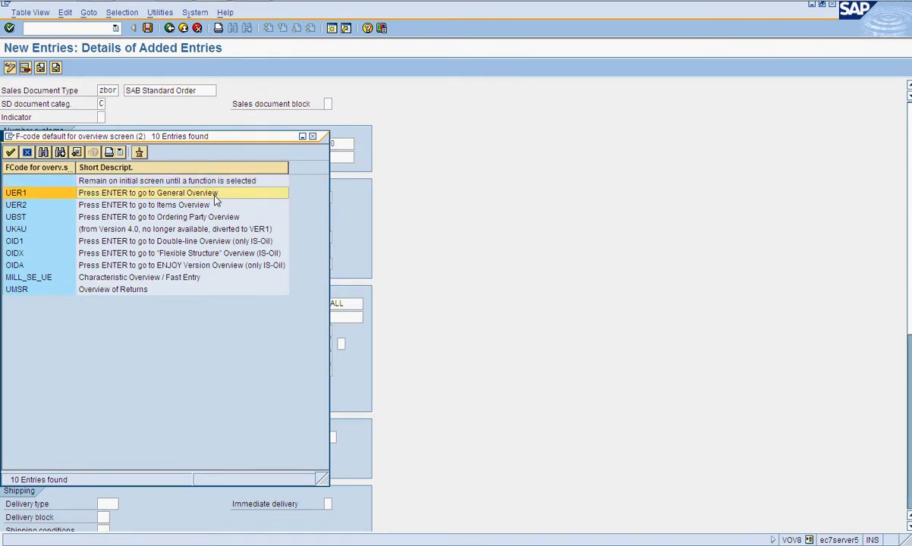
pyautogui.doubleClick(204, 192)
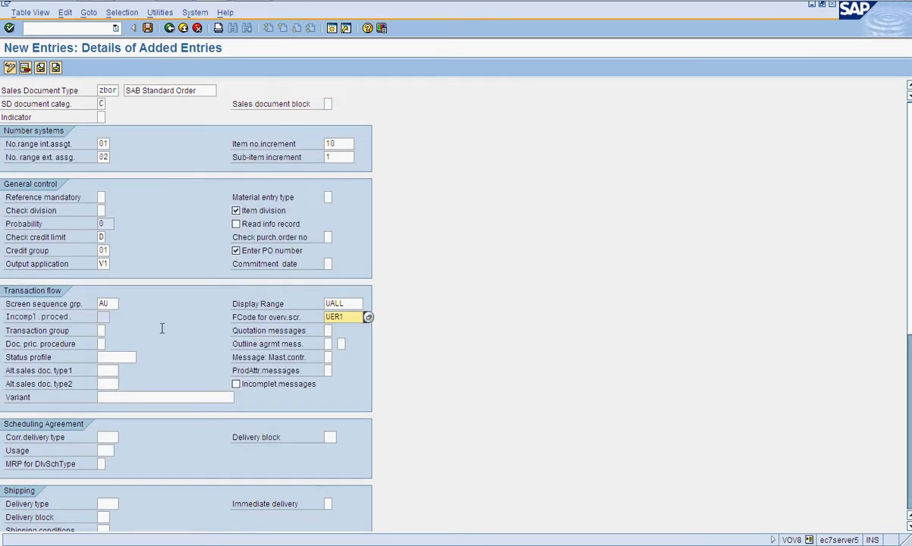
pyautogui.click(103, 330)
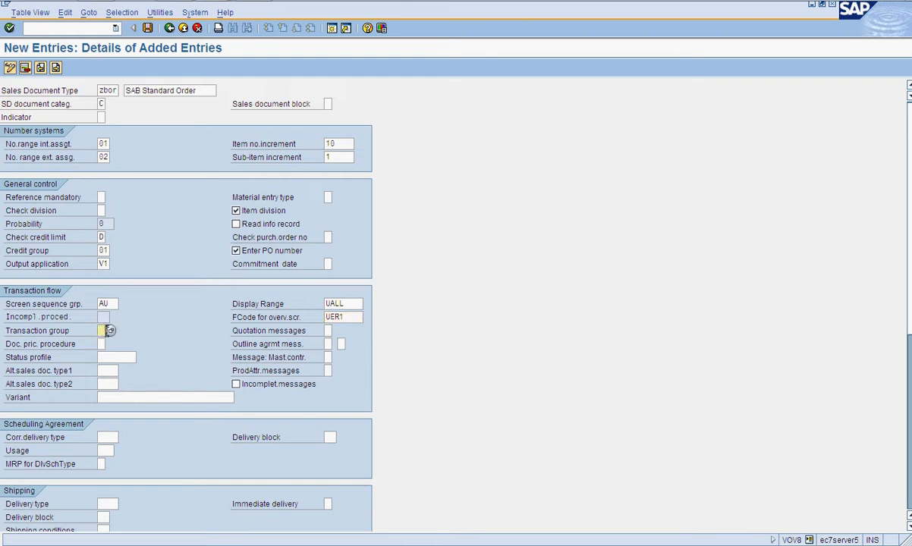
pyautogui.click(111, 331)
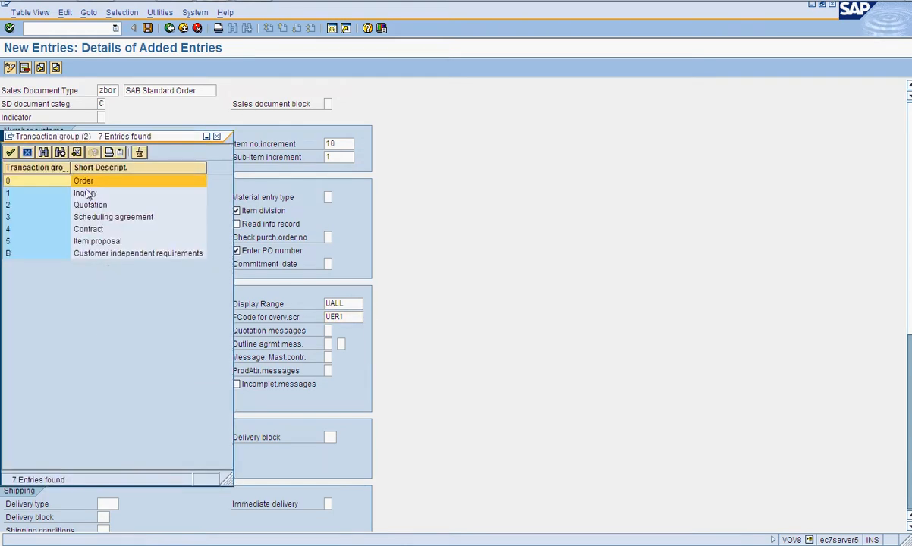
pyautogui.doubleClick(80, 181)
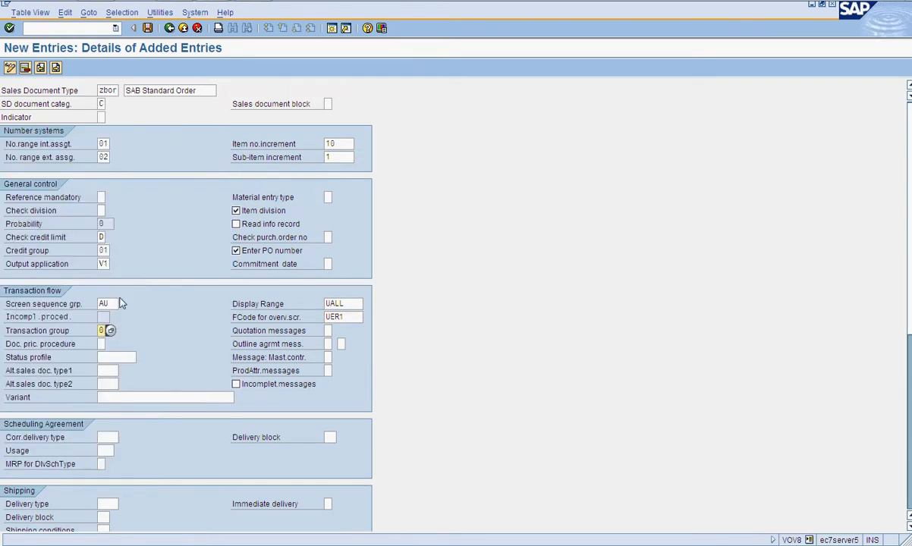
# Step: Set the document pricing procedure of sales document type zbor to 2 (Software)
pyautogui.click(101, 343)
pyautogui.click(111, 344)
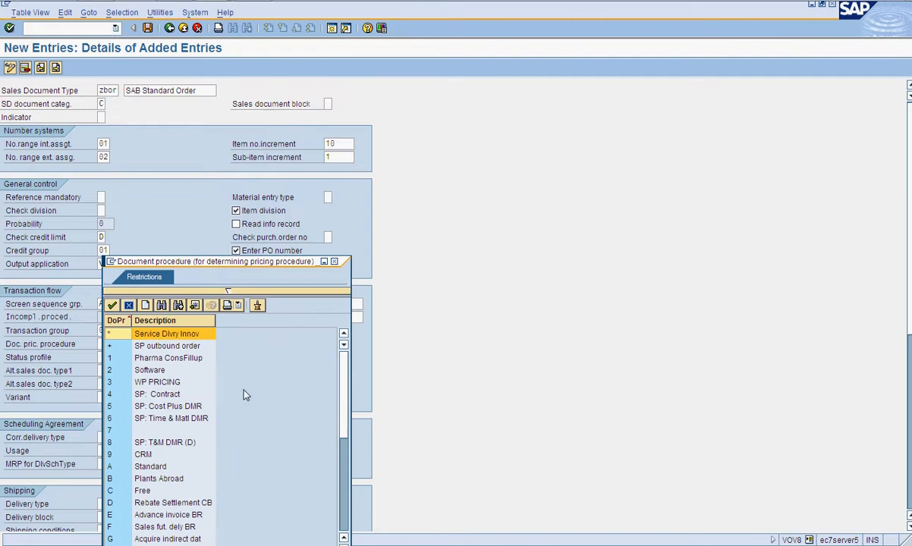
pyautogui.click(342, 450)
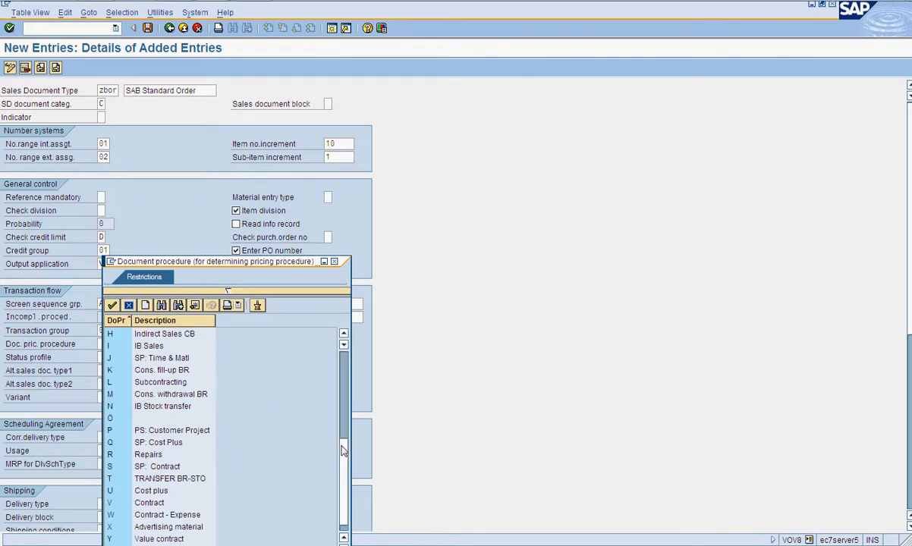
pyautogui.click(345, 362)
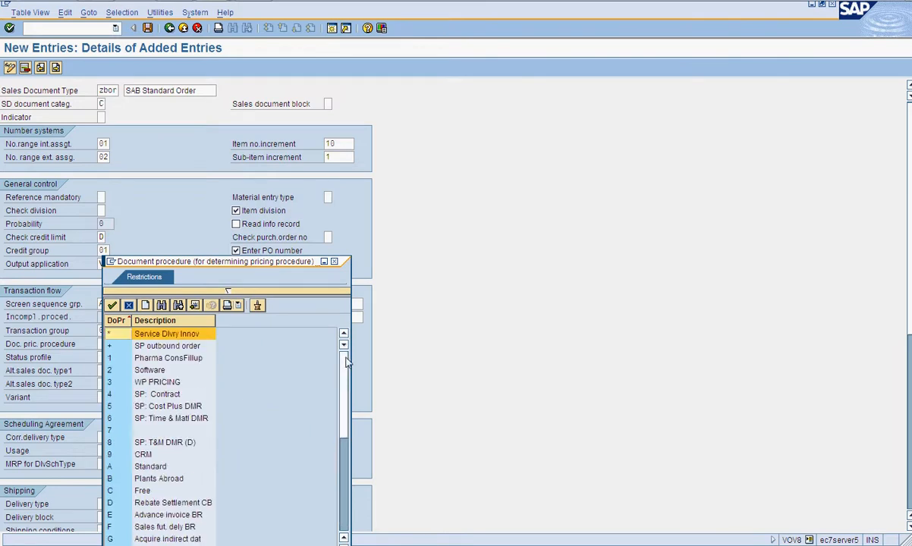
pyautogui.doubleClick(155, 370)
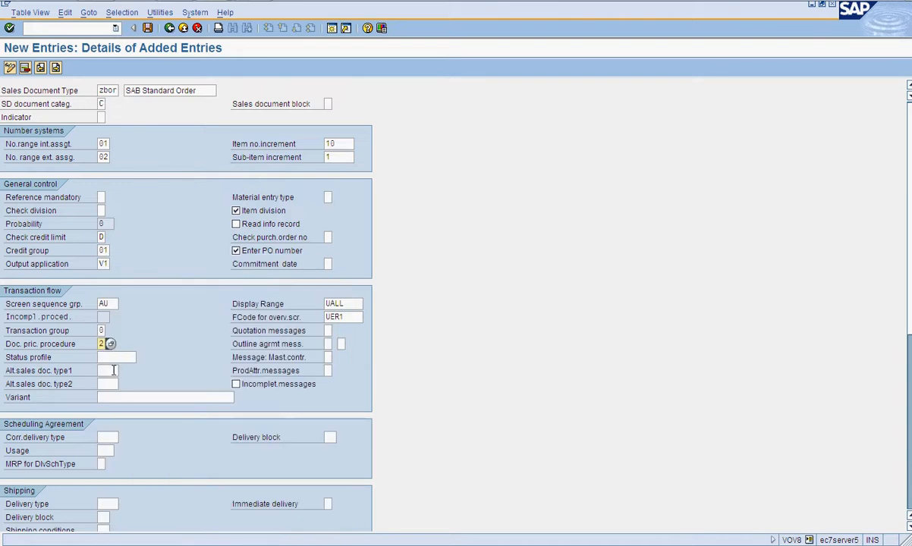
pyautogui.click(329, 344)
pyautogui.click(329, 331)
# Step: In the Shipping settings, set the shipping conditions to 01 (As soon as possible) and the delivery type to LF
pyautogui.moveTo(908, 241); pyautogui.dragTo(909, 293)
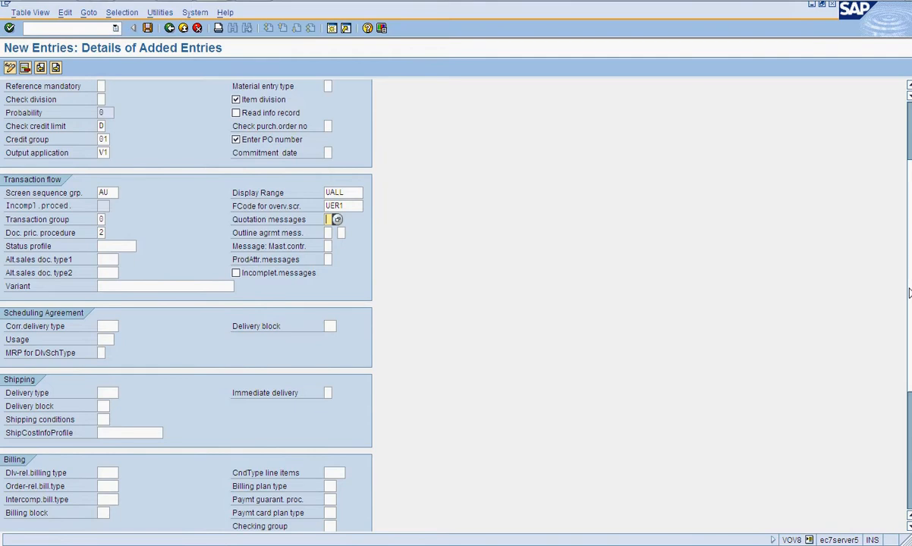
pyautogui.moveTo(908, 293); pyautogui.dragTo(909, 372)
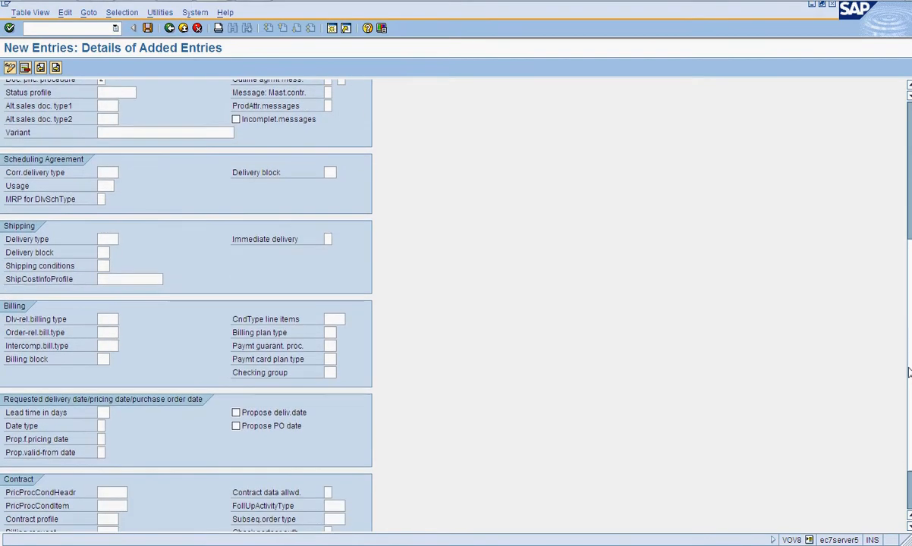
pyautogui.click(112, 239)
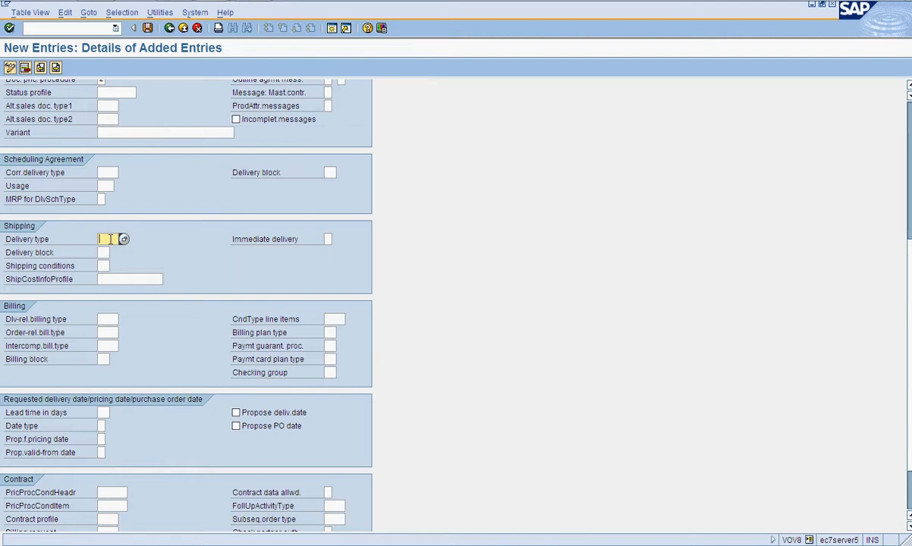
pyautogui.click(105, 264)
pyautogui.click(114, 266)
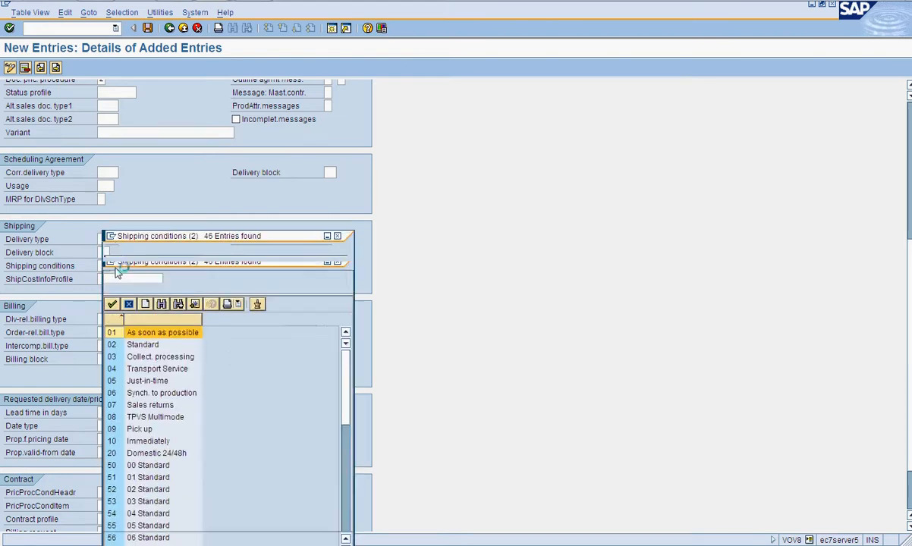
pyautogui.doubleClick(119, 336)
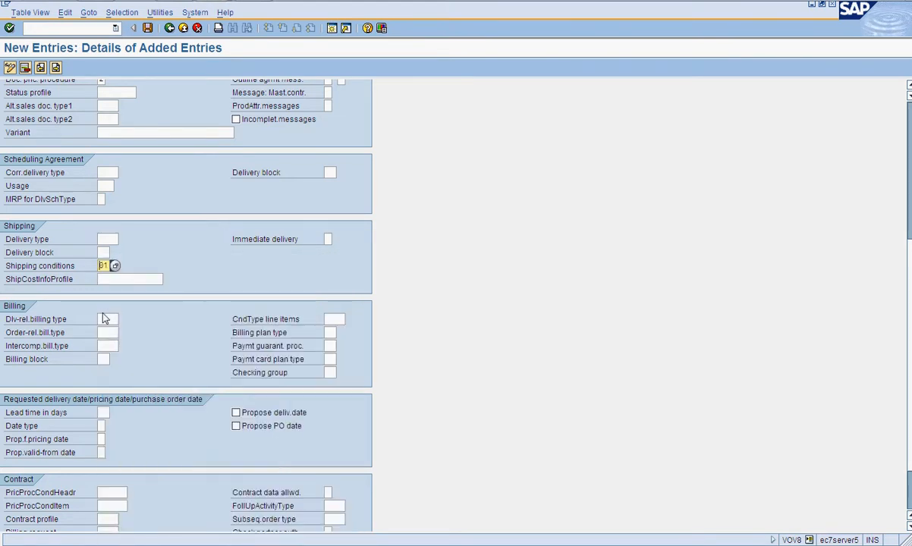
pyautogui.click(108, 239)
pyautogui.write('lf')
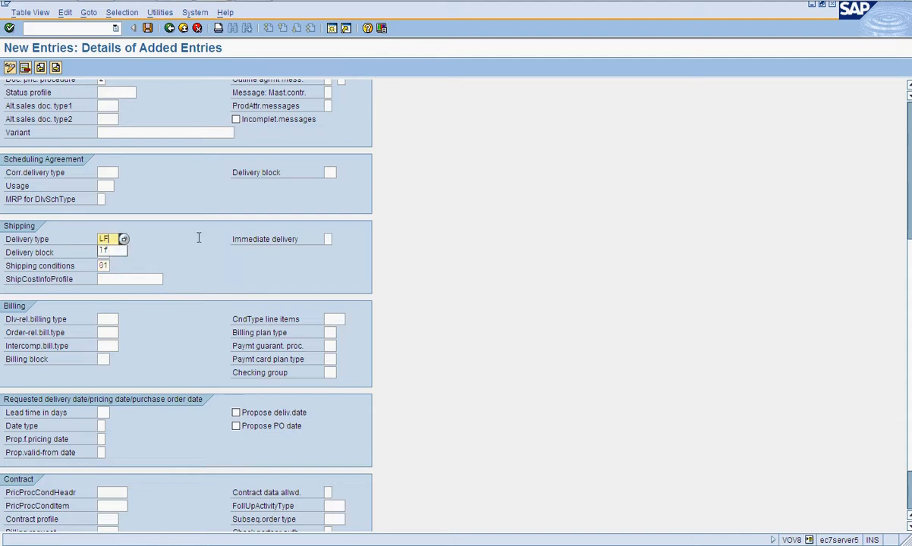
pyautogui.press('Return')
pyautogui.click(103, 253)
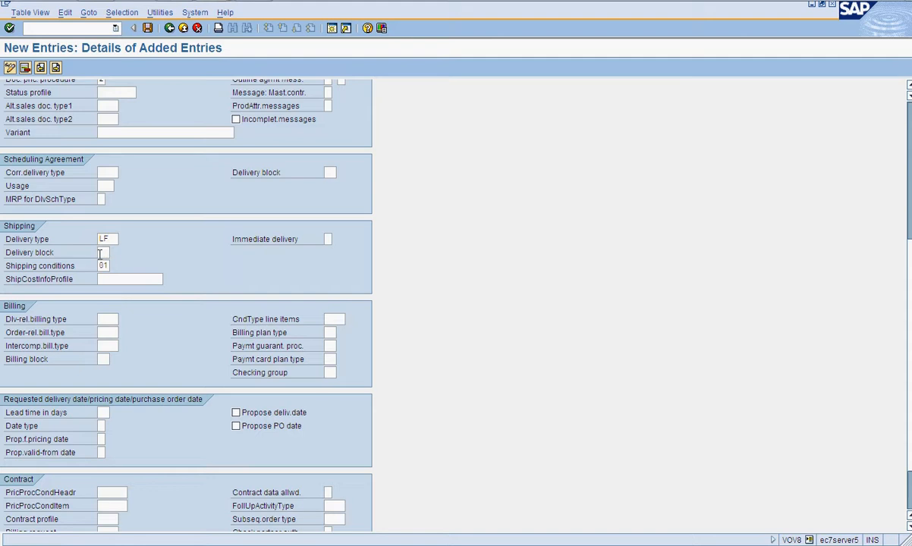
# Step: Set both the delivery-related billing type and the order-related billing type to F2
pyautogui.click(101, 320)
pyautogui.click(124, 320)
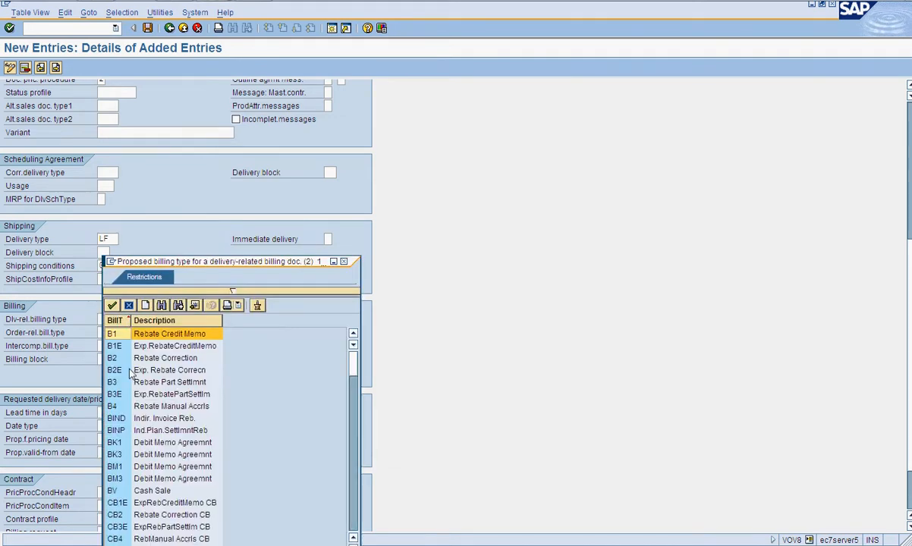
pyautogui.click(352, 415)
pyautogui.click(353, 415)
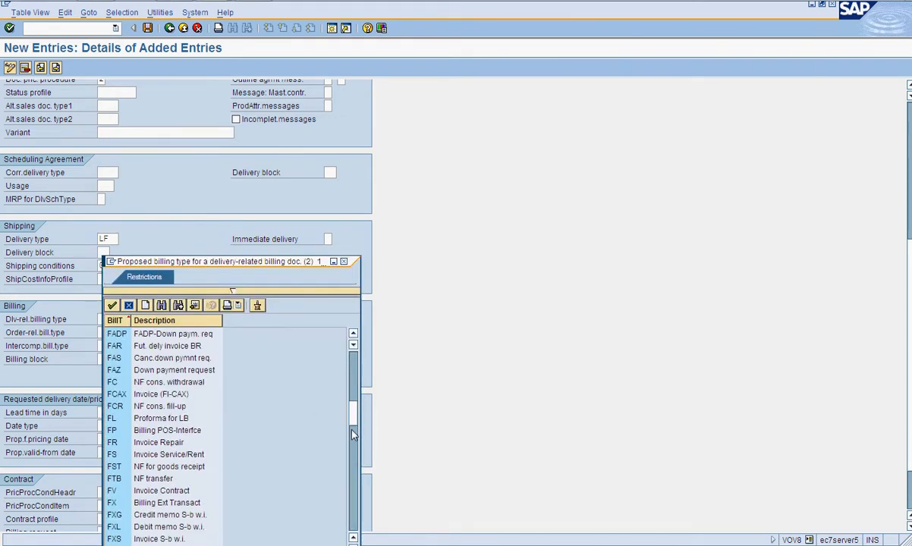
pyautogui.click(353, 376)
pyautogui.doubleClick(159, 478)
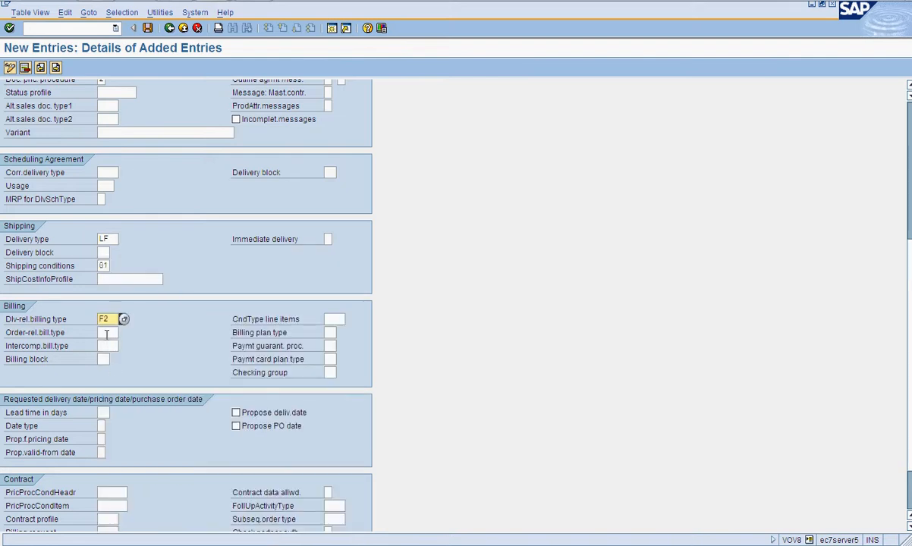
pyautogui.click(107, 333)
pyautogui.click(107, 346)
pyautogui.click(331, 332)
pyautogui.click(341, 334)
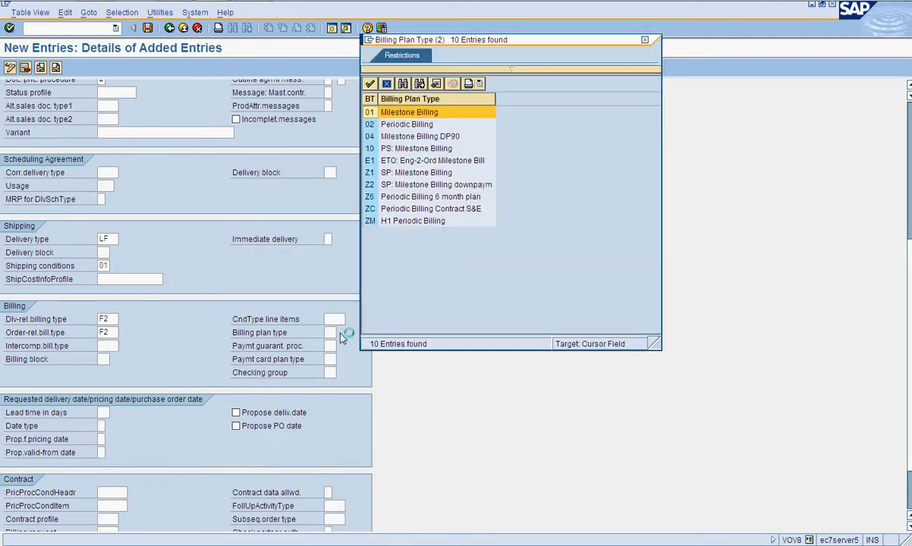
pyautogui.click(398, 112)
pyautogui.click(398, 112)
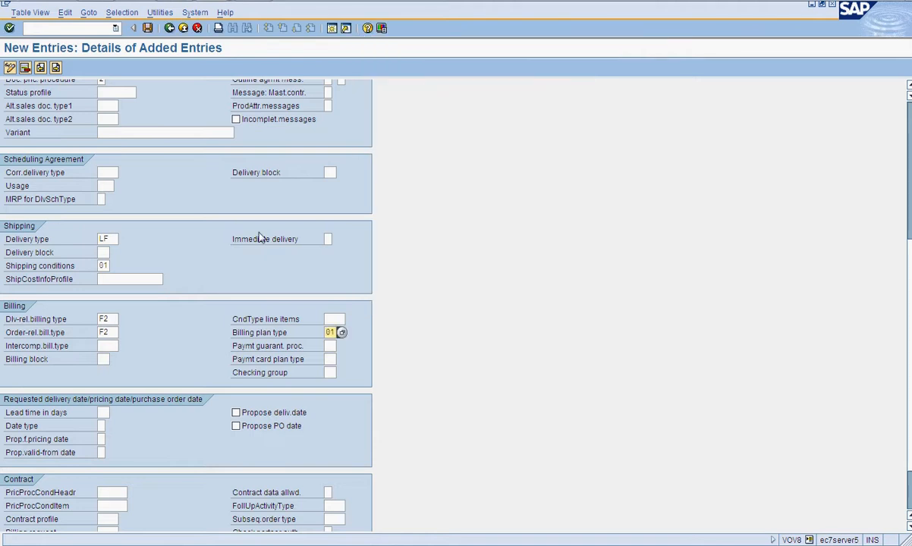
# Step: Set the billing plan type to 02 (Periodic Billing)
pyautogui.click(341, 333)
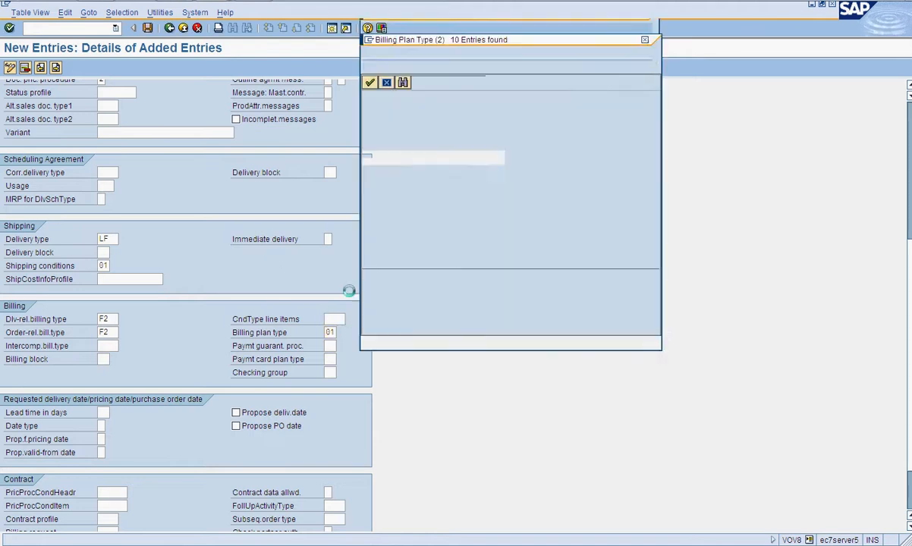
pyautogui.click(404, 125)
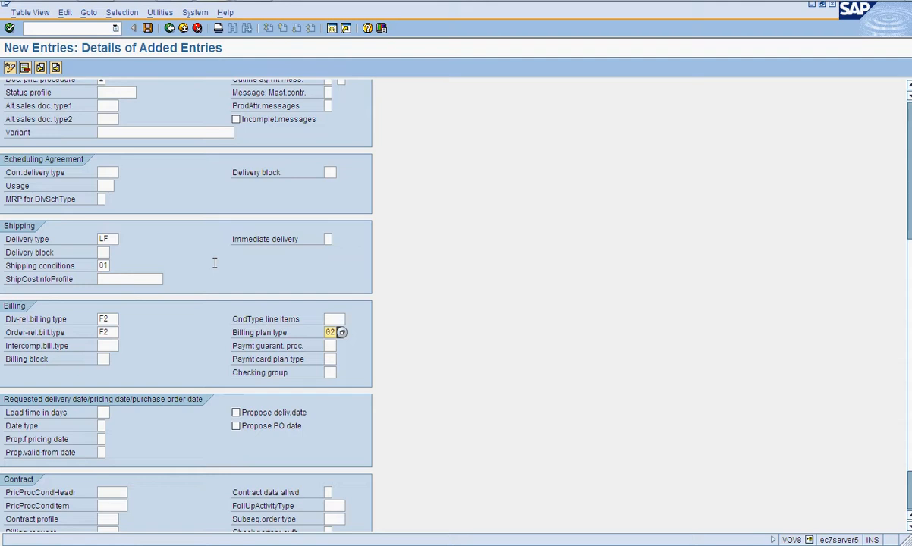
# Step: Set the lead time to 2 days and enable the Propose delivery date option
pyautogui.click(106, 414)
pyautogui.click(241, 415)
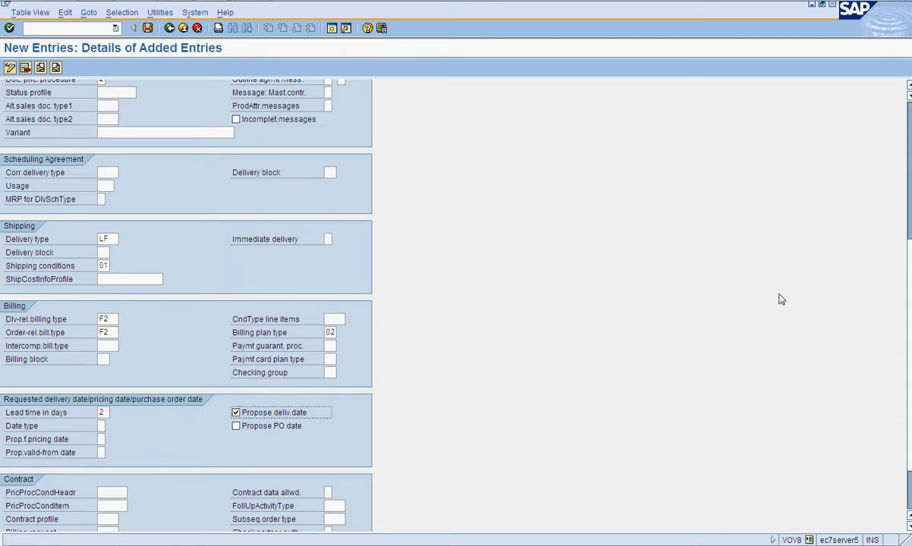
# Step: Review the completed zbor settings and save the sales document type under the ZSAB TV Project customizing request
pyautogui.scroll(-2, 909, 299)
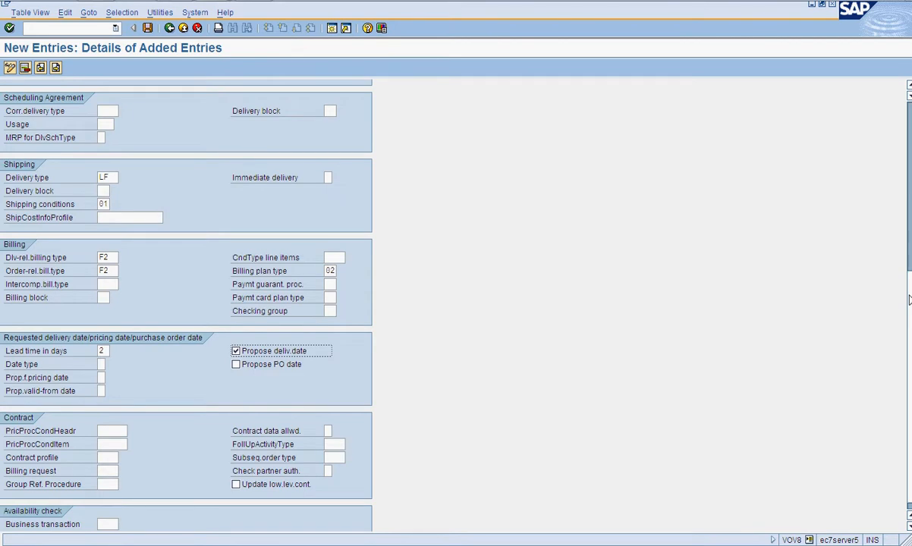
pyautogui.scroll(-1, 908, 296)
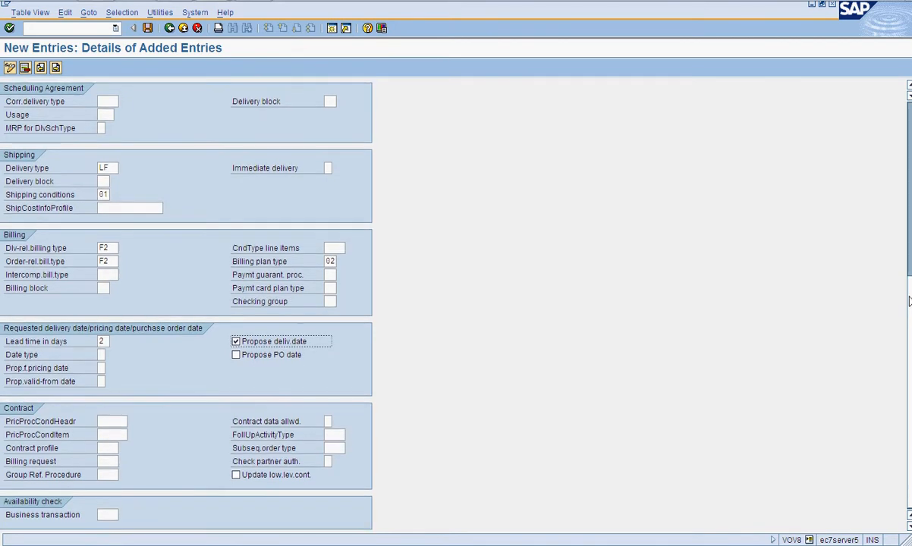
pyautogui.scroll(2, 909, 301)
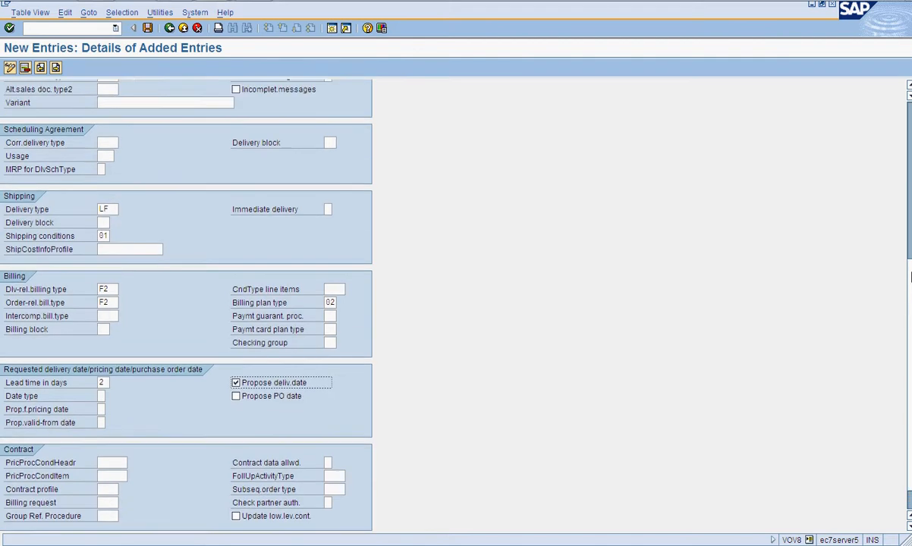
pyautogui.scroll(3, 186, 304)
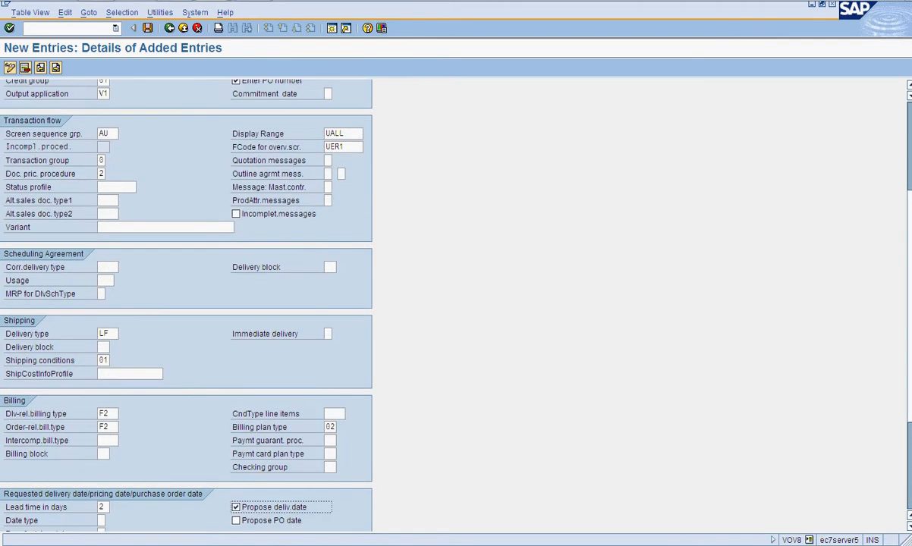
pyautogui.scroll(5, 186, 303)
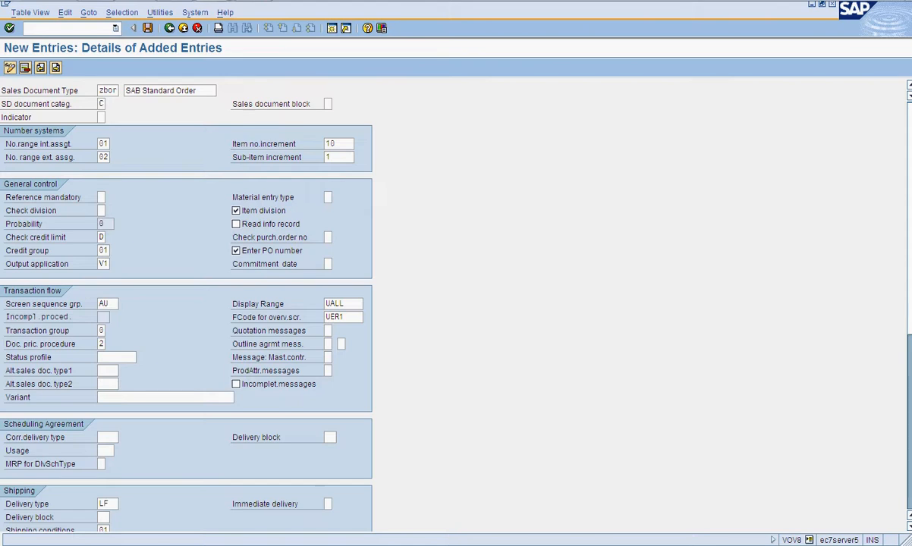
pyautogui.click(148, 27)
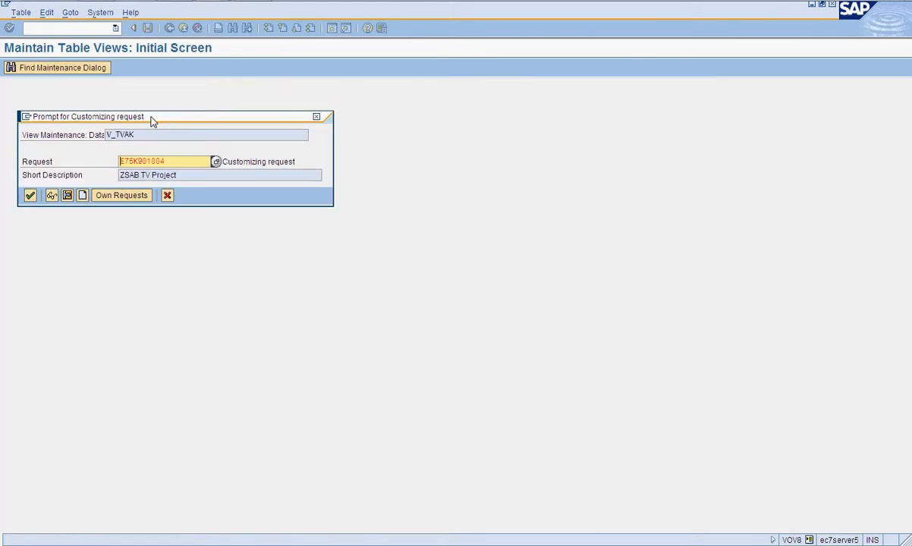
pyautogui.click(31, 196)
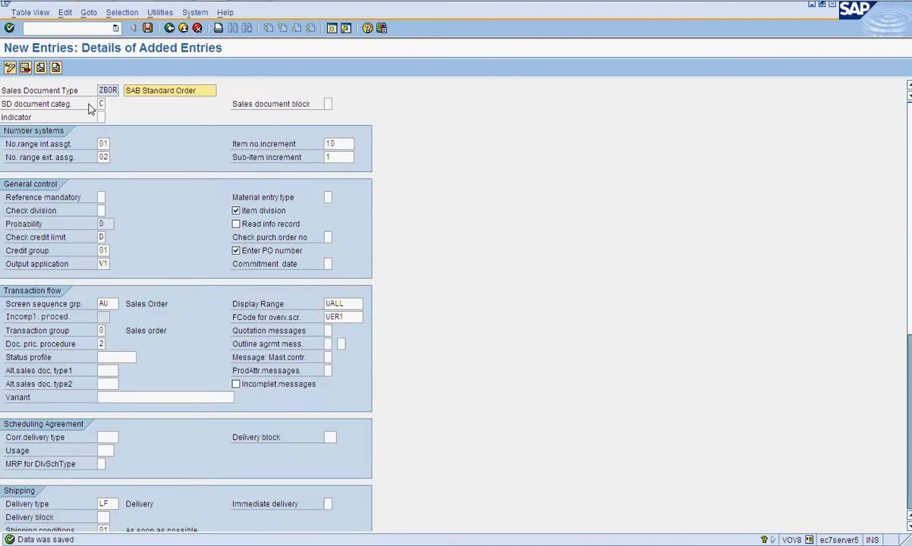
# Step: Return to the sales order types overview and start a new entry zbcr with the description "SAB Credit Memo Requ"
pyautogui.click(169, 28)
pyautogui.click(60, 68)
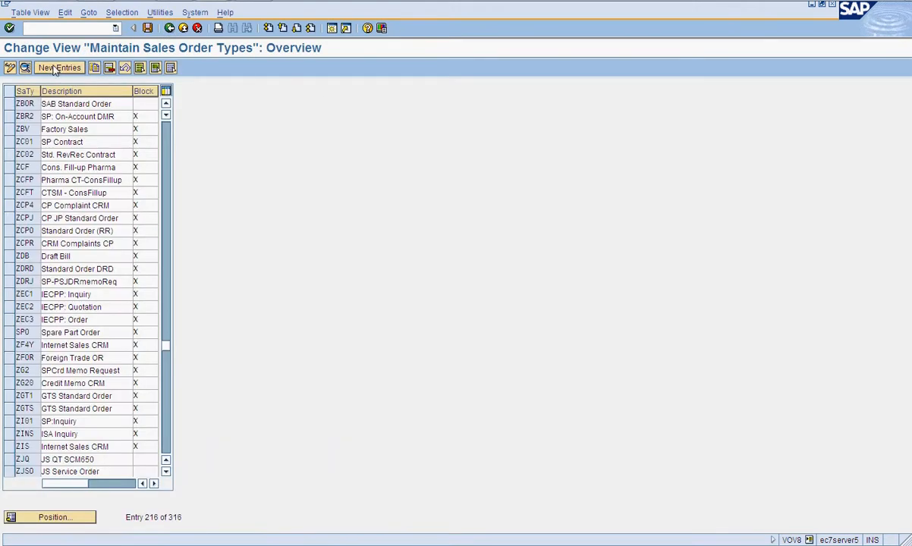
pyautogui.write('z')
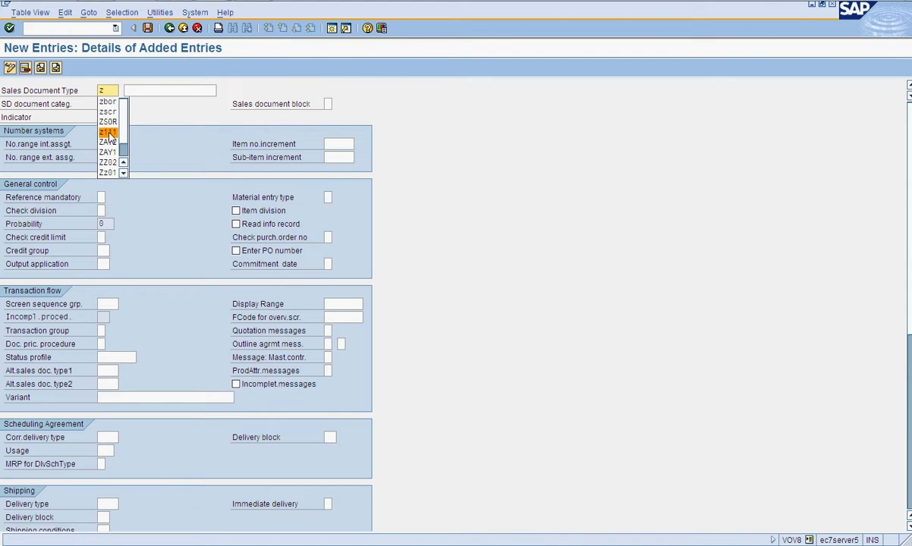
pyautogui.write('bcr')
pyautogui.press('Tab')
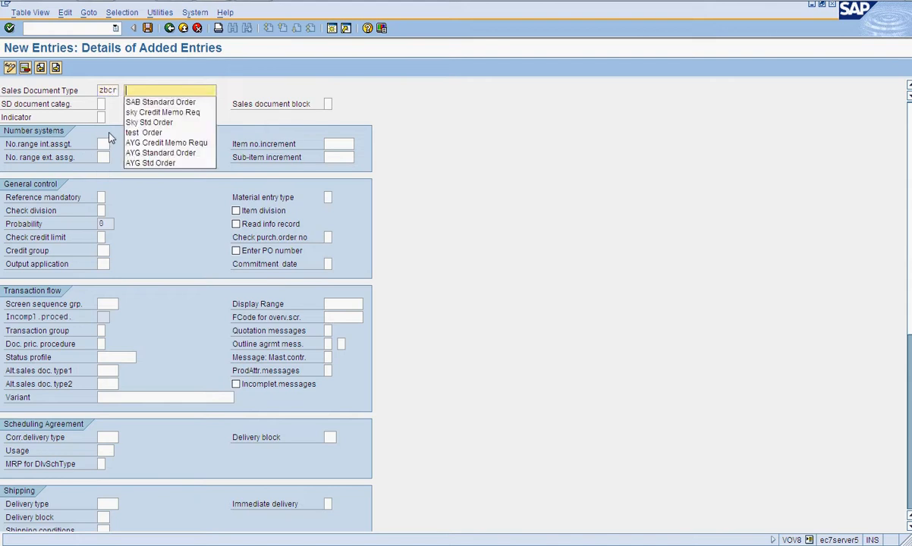
pyautogui.press('Down')
pyautogui.press('Return')
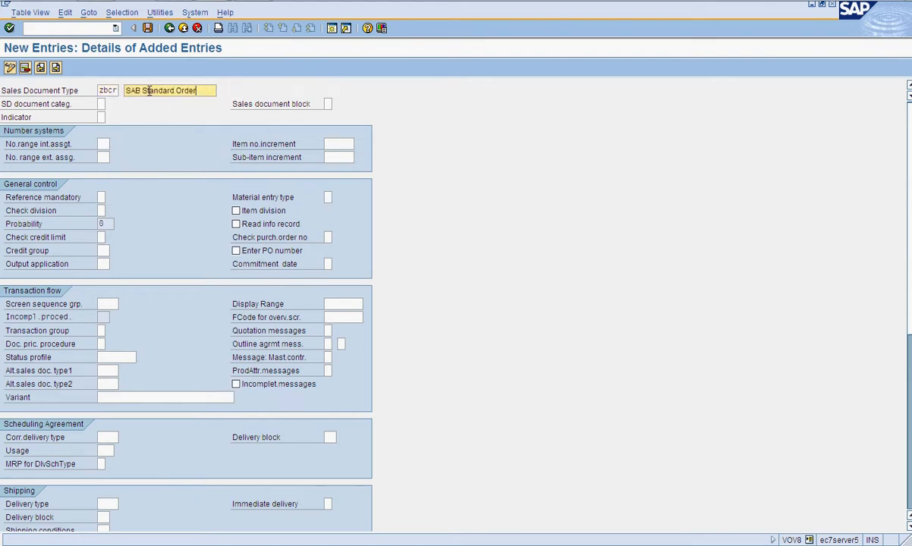
pyautogui.moveTo(140, 91); pyautogui.dragTo(213, 89)
pyautogui.write('Cr')
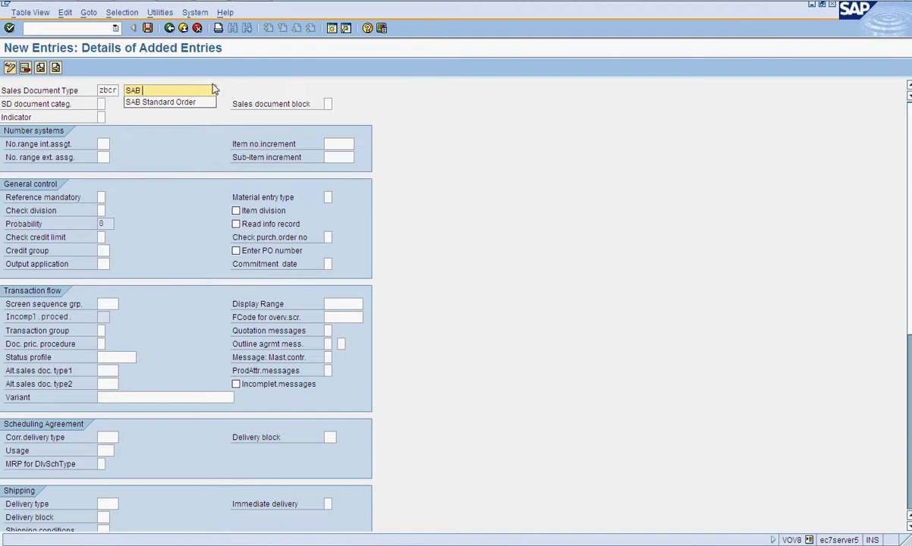
pyautogui.write('edit M')
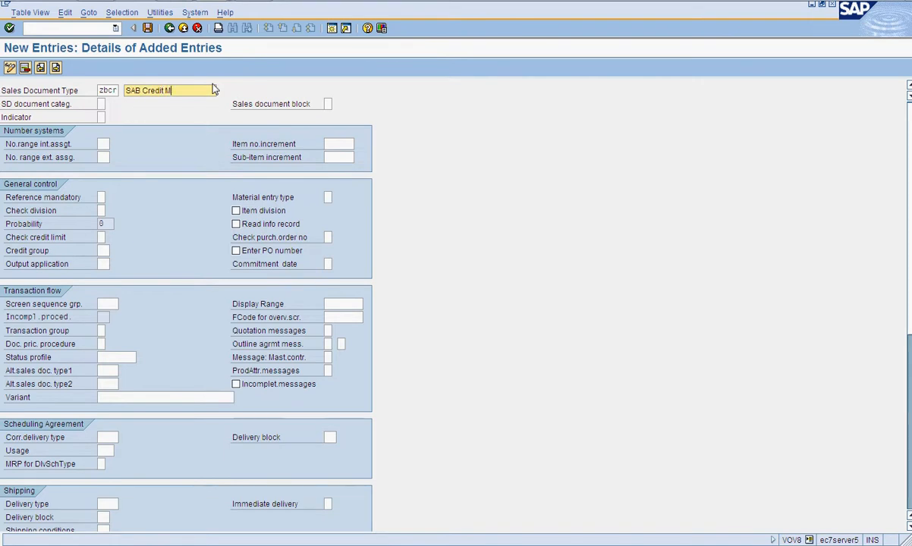
pyautogui.write('emo Requ')
# Step: Assign SD document category K (Credit memo request) to document type zbcr
pyautogui.click(102, 104)
pyautogui.click(110, 104)
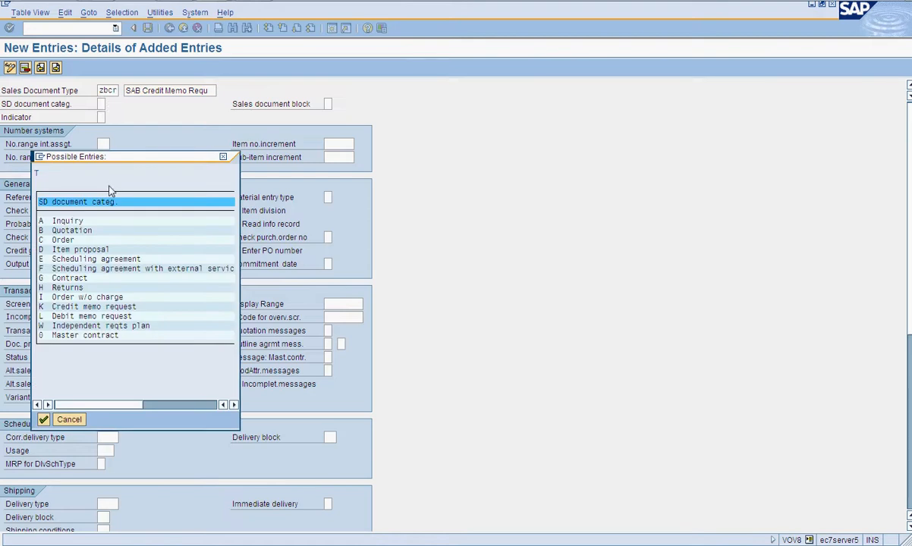
pyautogui.doubleClick(86, 308)
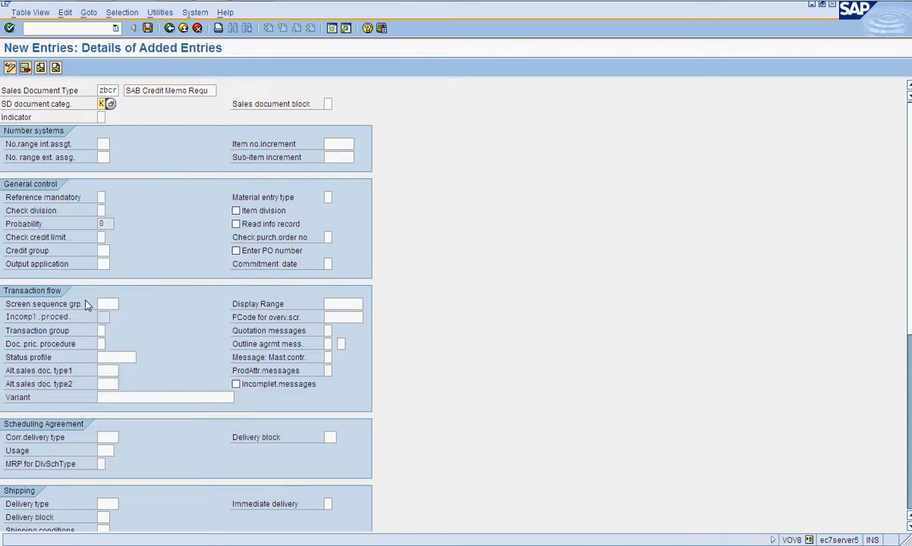
# Step: Set the internal number range assignment of document type zbcr to 01
pyautogui.click(103, 145)
pyautogui.write('01')
pyautogui.press('Tab')
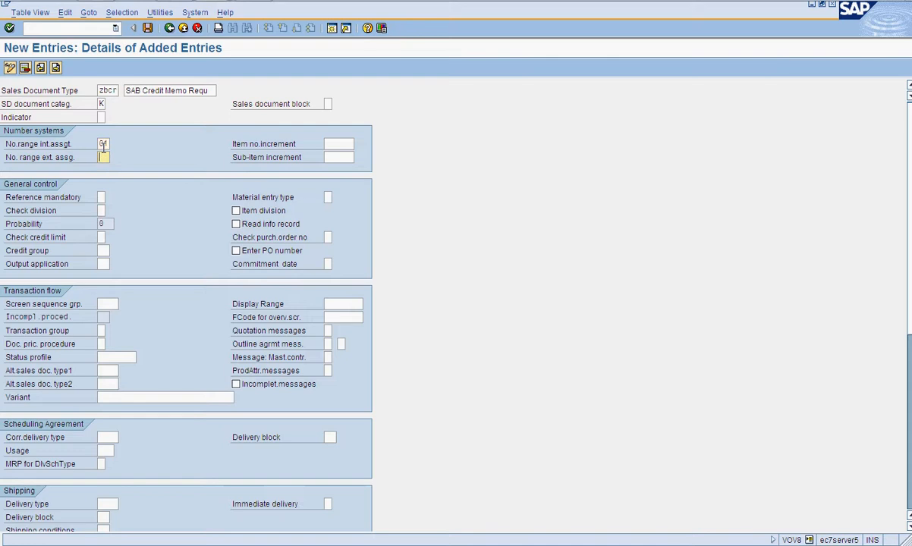
# Step: Set the zbcr external number range to 02 and output application to V1, and enable Enter PO number
pyautogui.click(103, 196)
pyautogui.click(102, 263)
pyautogui.write('V1')
pyautogui.click(235, 250)
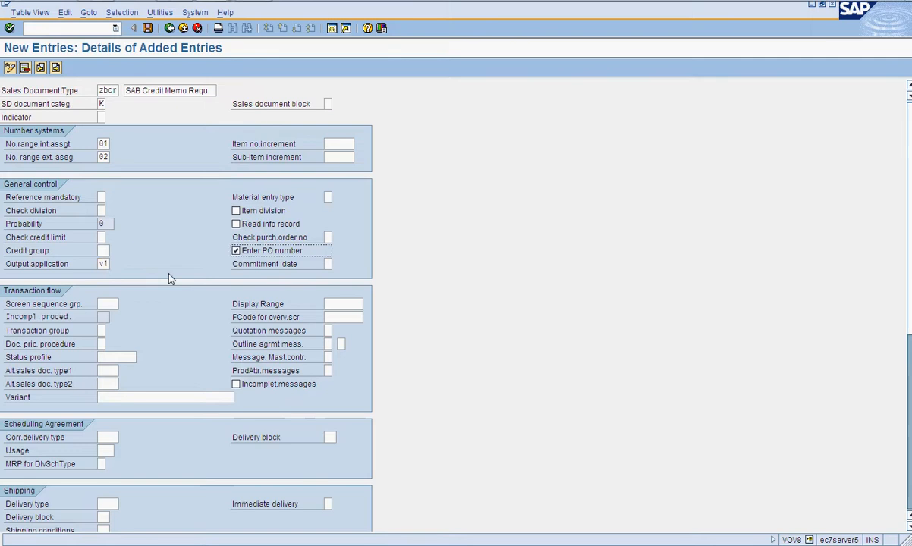
# Step: Assign screen sequence group GA (Credit/debit memo) to document type zbcr
pyautogui.click(110, 307)
pyautogui.click(122, 305)
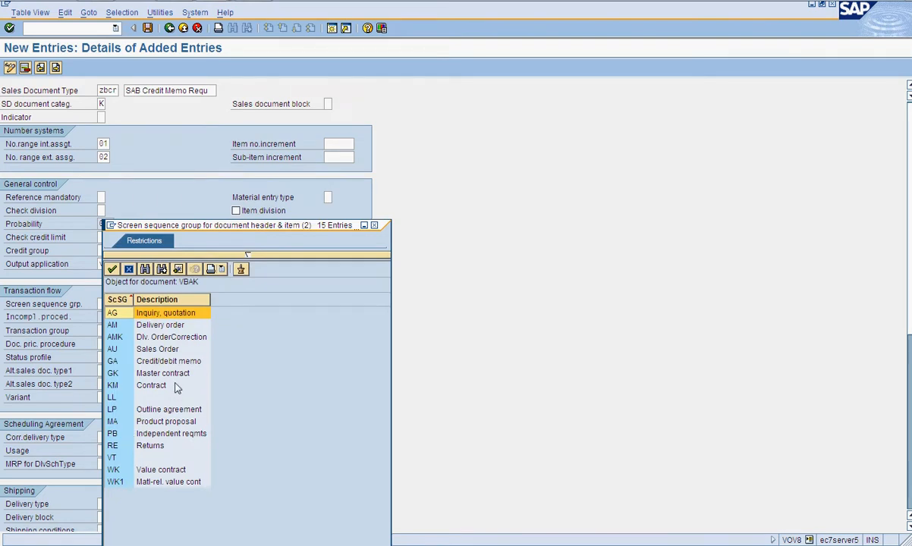
pyautogui.click(180, 361)
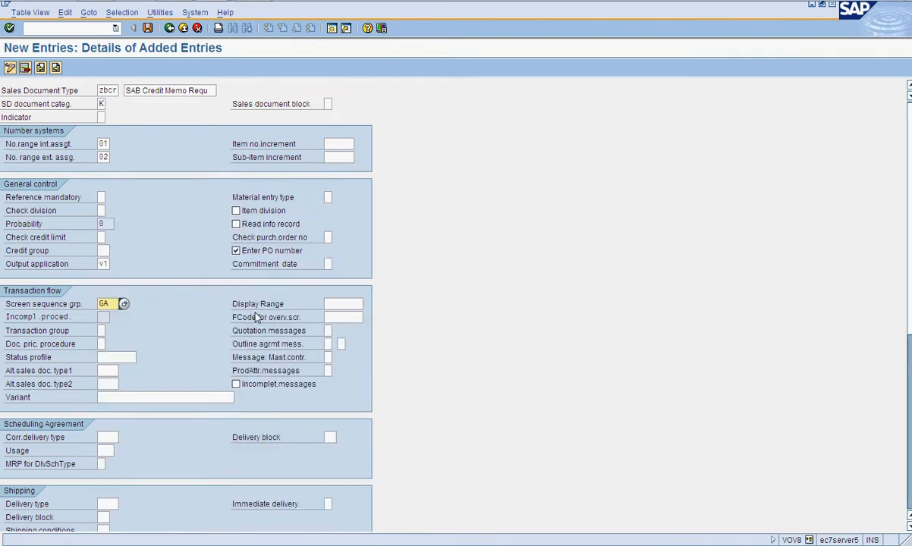
# Step: Set the display range of zbcr to UALL (All items) and the overview screen function code to UER1 (General Overview)
pyautogui.click(346, 303)
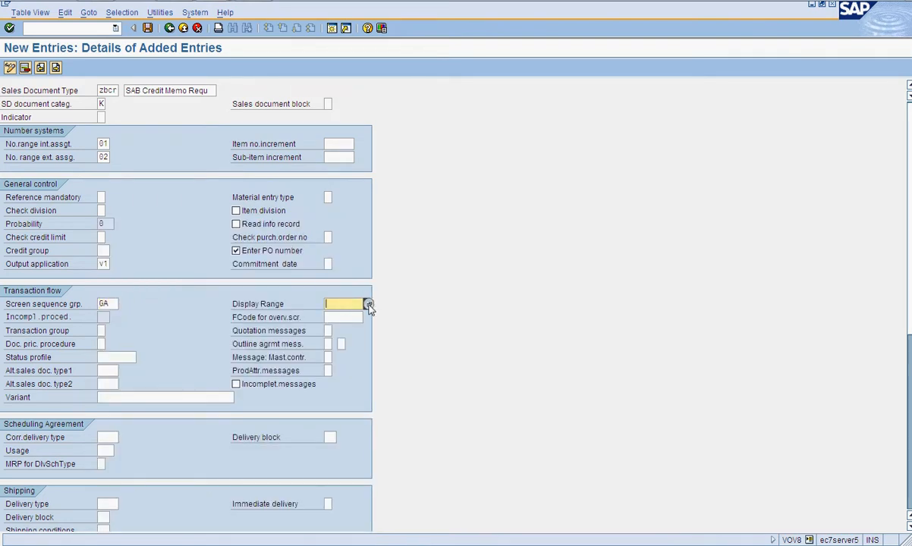
pyautogui.click(369, 305)
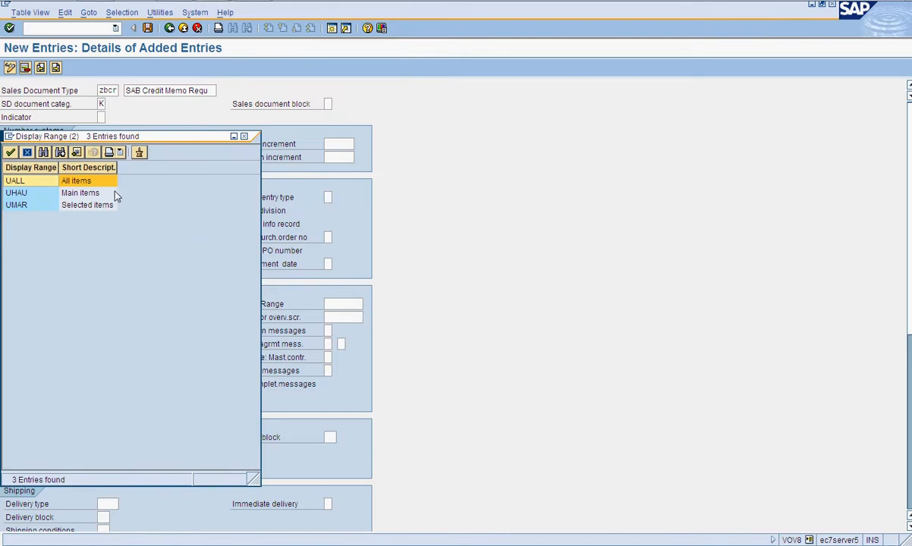
pyautogui.click(108, 181)
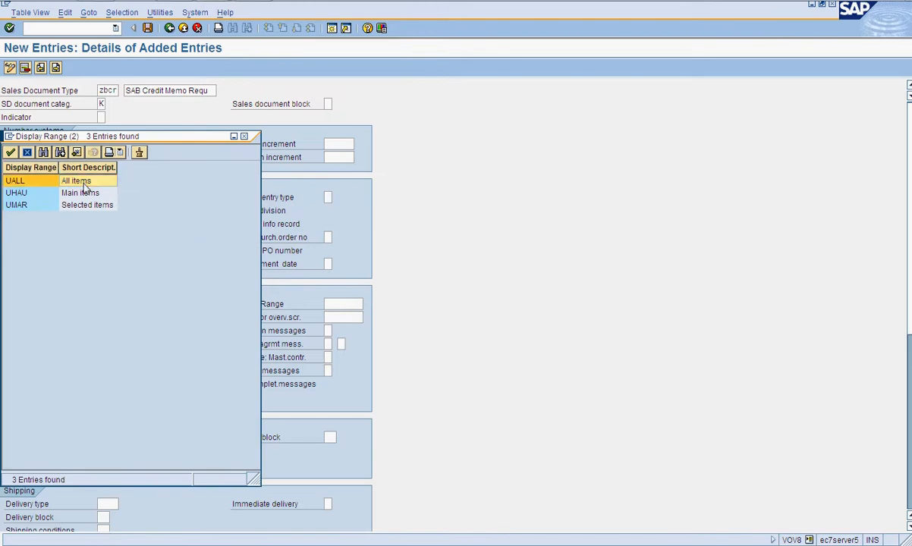
pyautogui.click(349, 318)
pyautogui.click(368, 318)
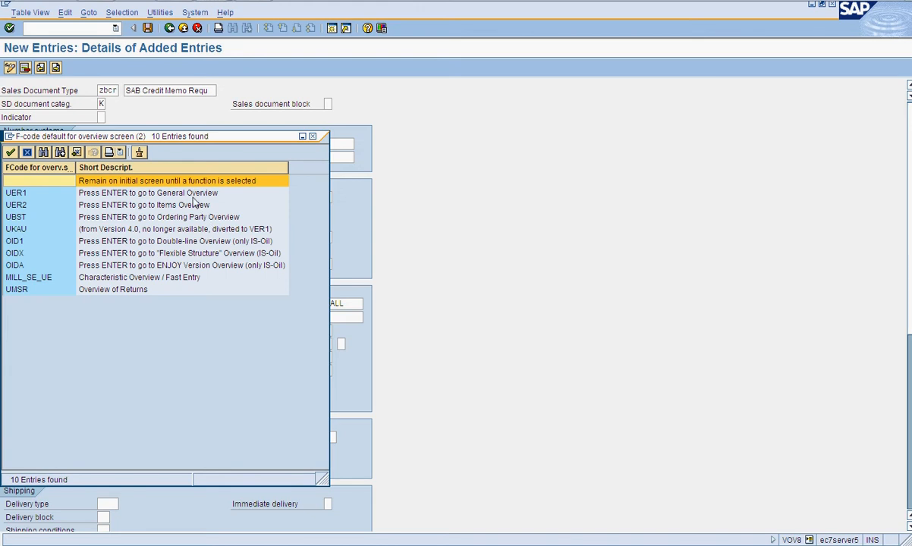
pyautogui.doubleClick(193, 194)
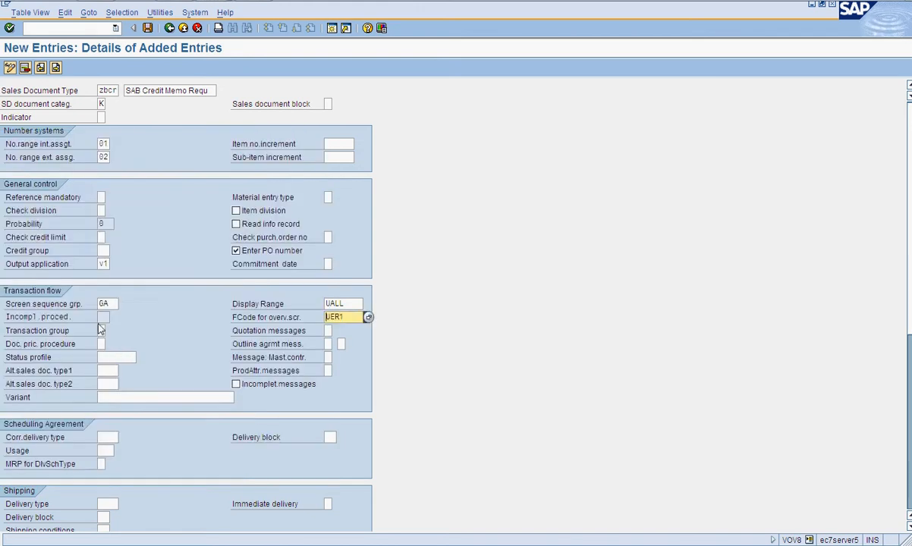
# Step: Assign transaction group 0 (Order) and document pricing procedure 2 to document type zbcr
pyautogui.click(101, 330)
pyautogui.click(110, 330)
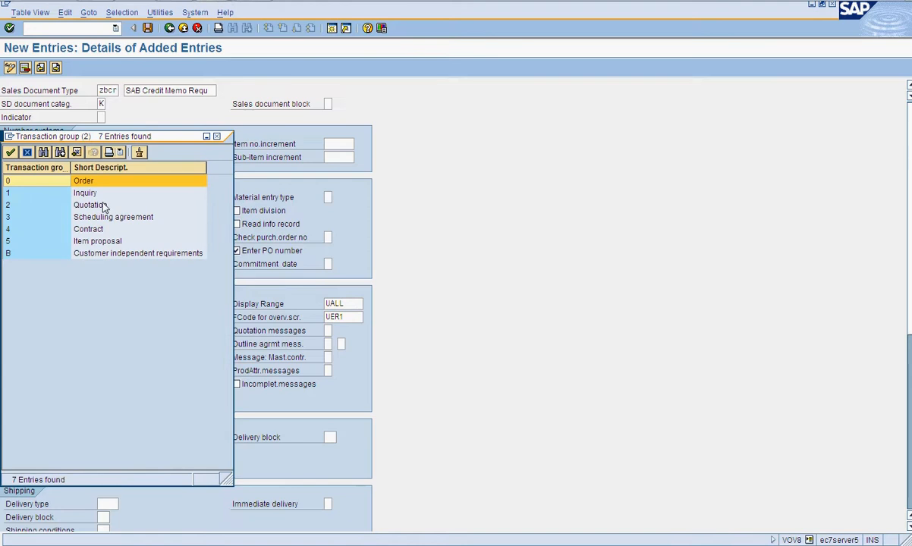
pyautogui.doubleClick(96, 182)
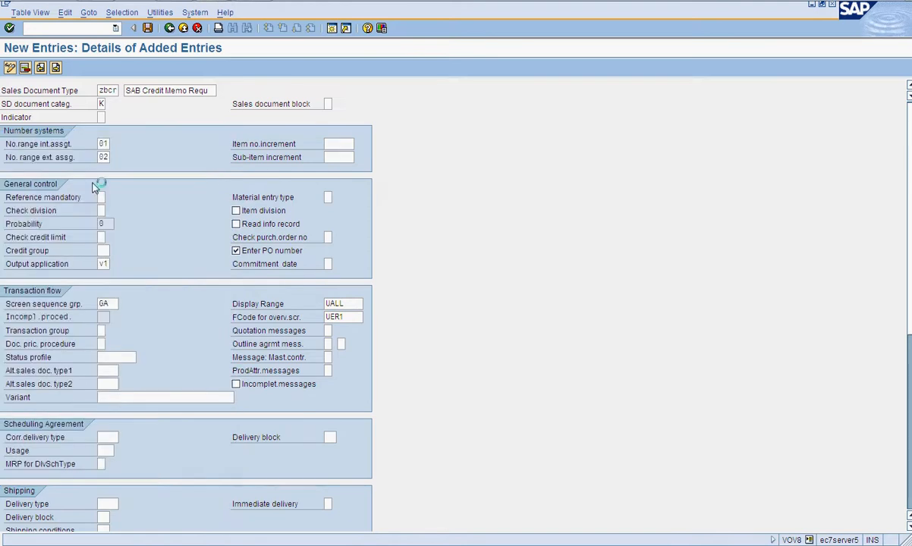
pyautogui.click(102, 343)
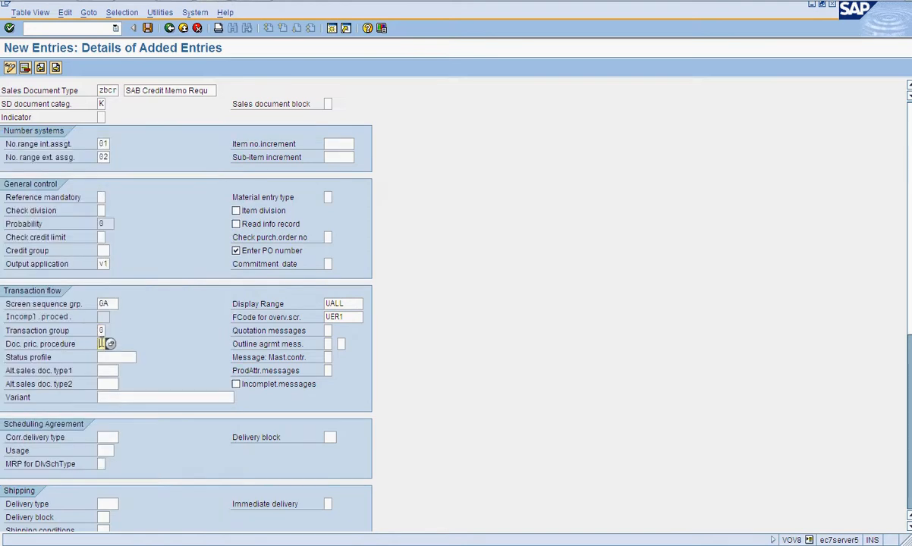
pyautogui.click(111, 343)
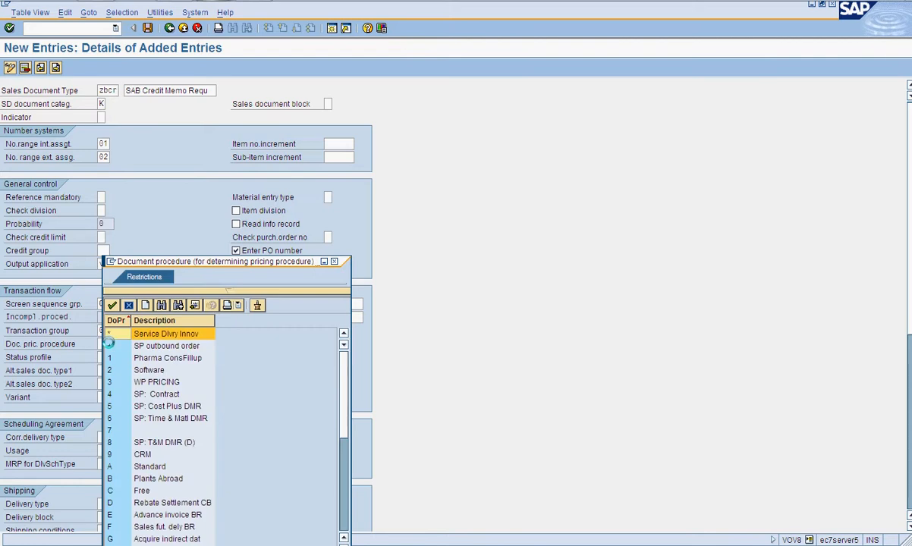
pyautogui.doubleClick(122, 370)
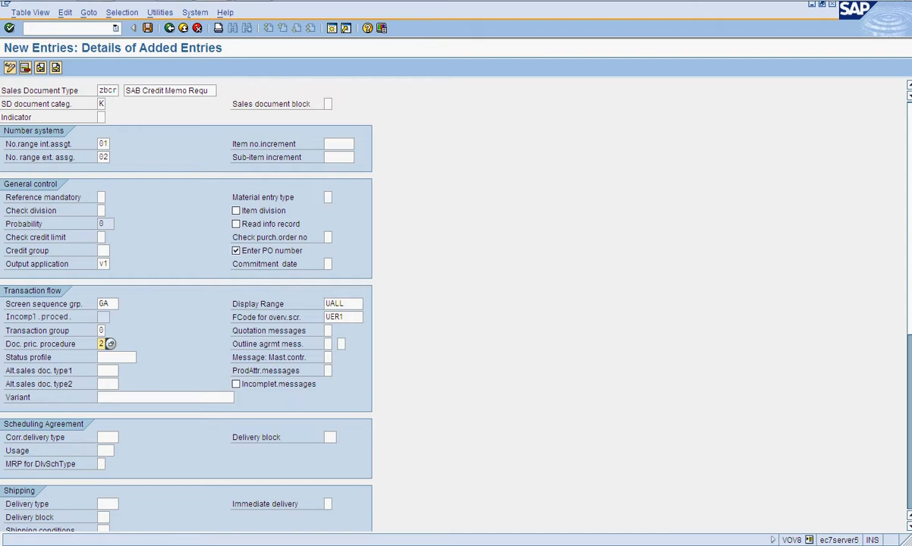
# Step: Set the order-related billing type of zbcr to G2 (Credit Memo)
pyautogui.scroll(-5, 911, 231)
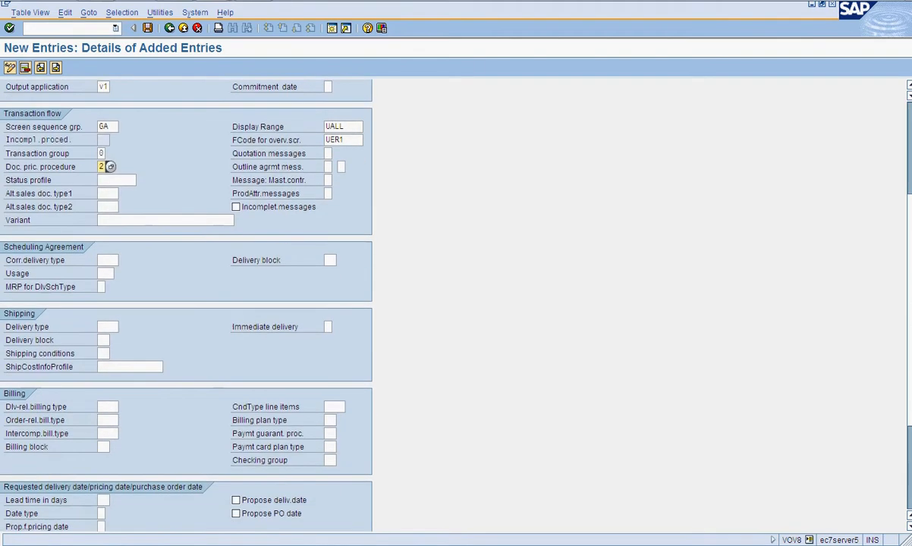
pyautogui.scroll(-1, 910, 232)
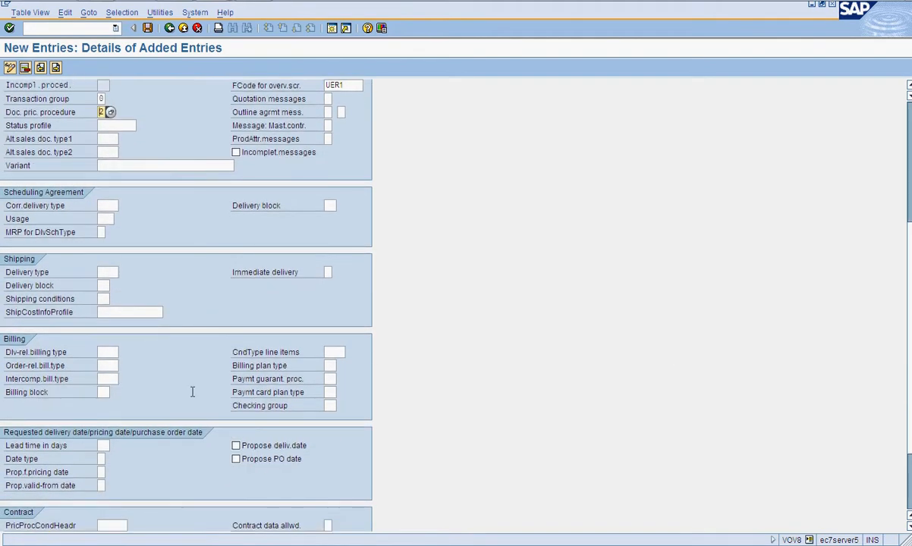
pyautogui.click(108, 366)
pyautogui.click(123, 366)
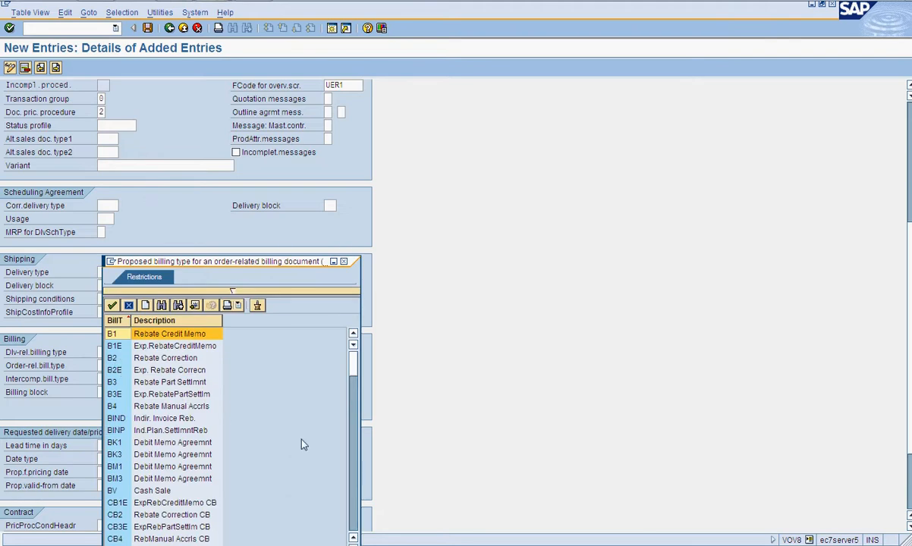
pyautogui.moveTo(353, 364); pyautogui.dragTo(353, 470)
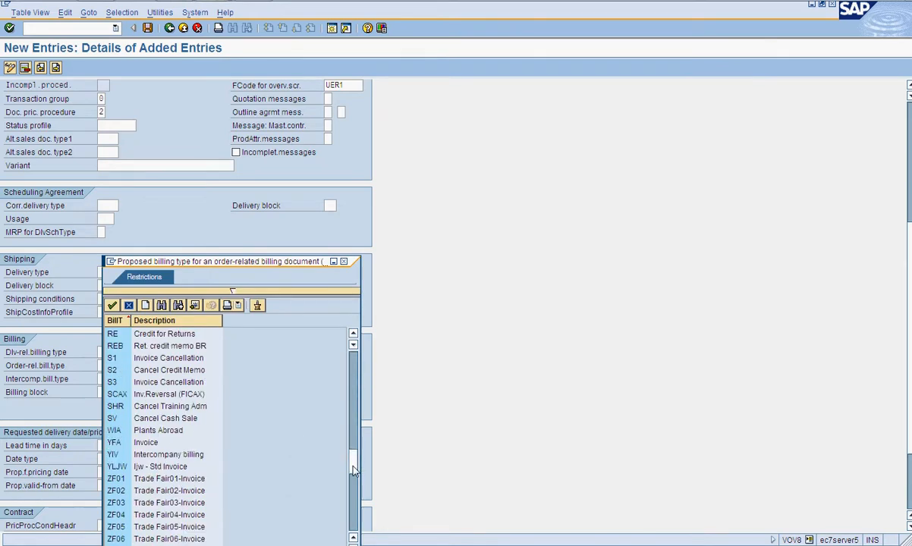
pyautogui.scroll(10, 334, 414)
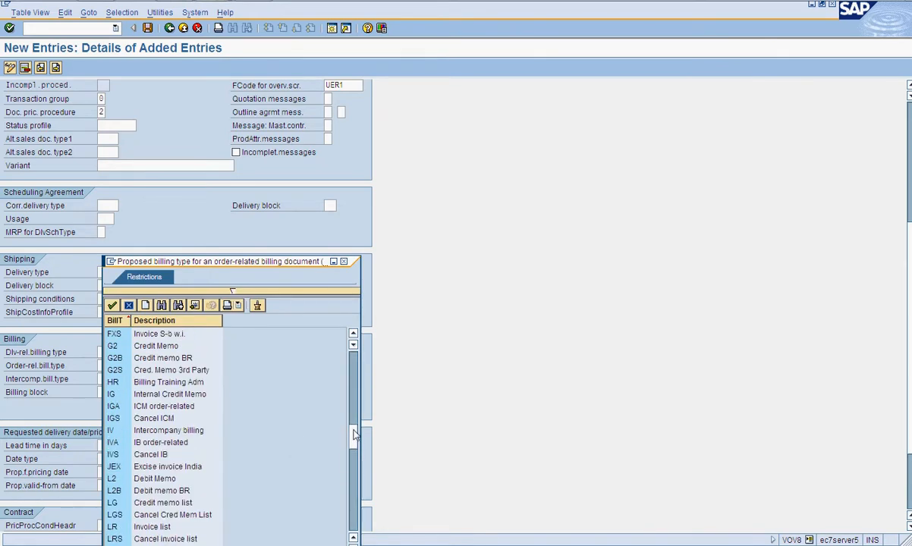
pyautogui.doubleClick(178, 347)
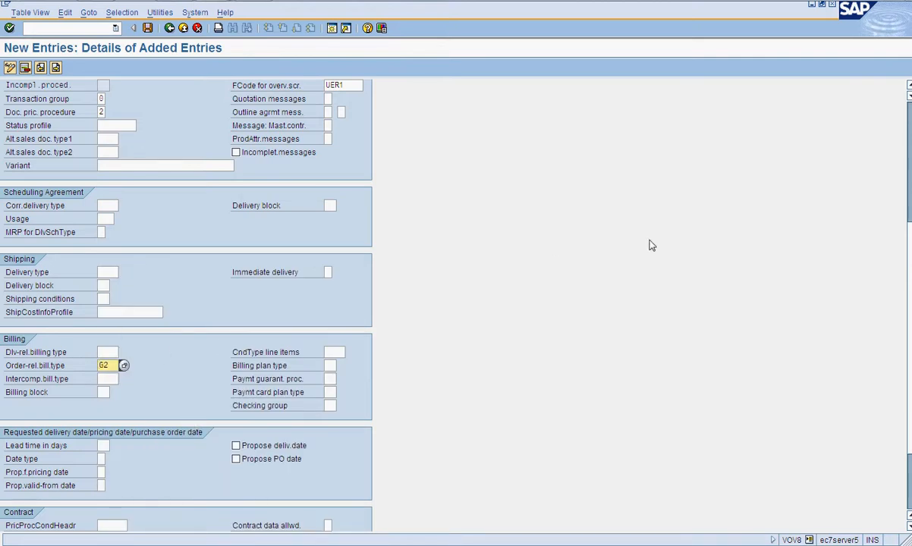
# Step: Save document type zbcr and return to the customizing structure
pyautogui.scroll(5, 853, 107)
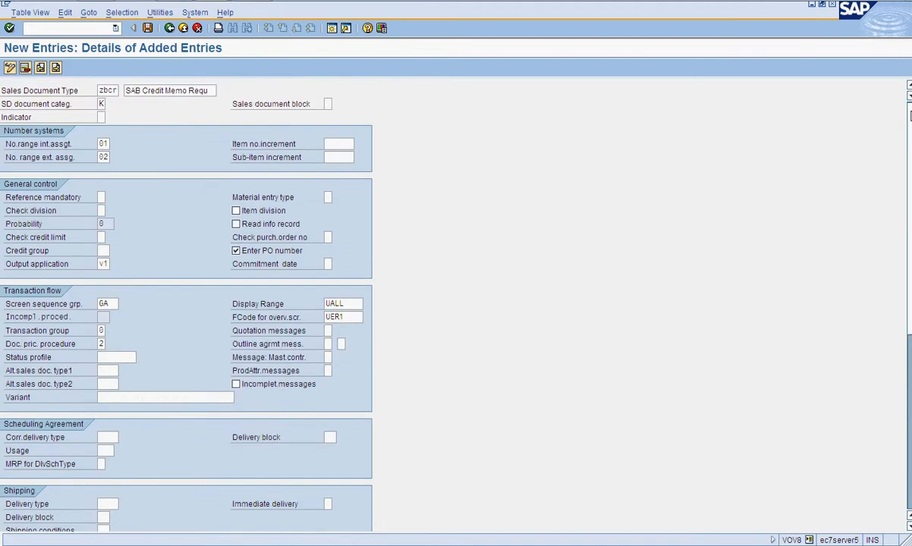
pyautogui.click(145, 28)
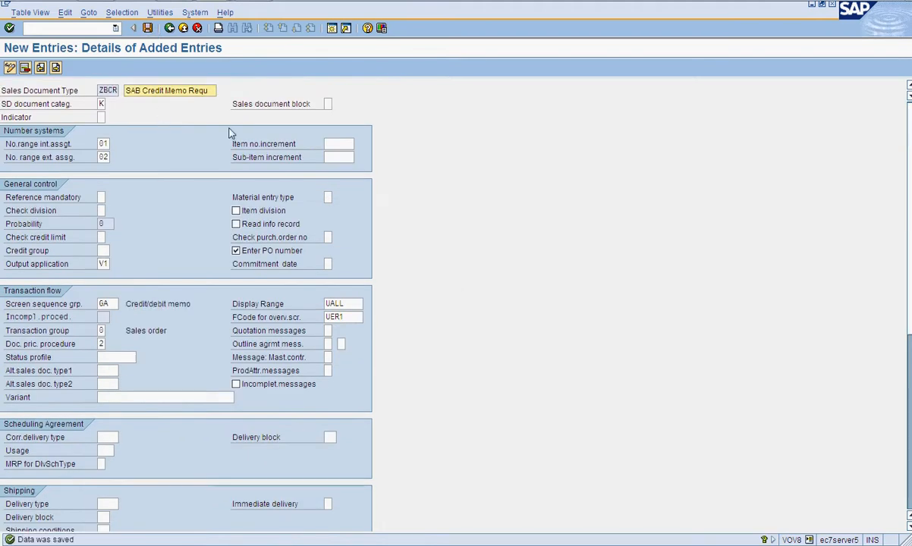
pyautogui.click(169, 29)
pyautogui.click(169, 28)
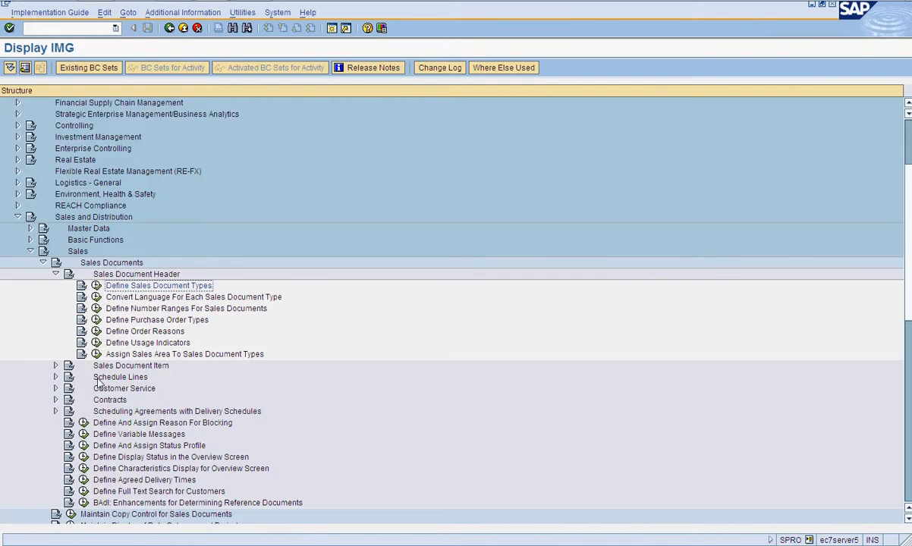
# Step: Look over the existing purchase order types under Define Purchase Order Types and return to the customizing structure
pyautogui.click(97, 319)
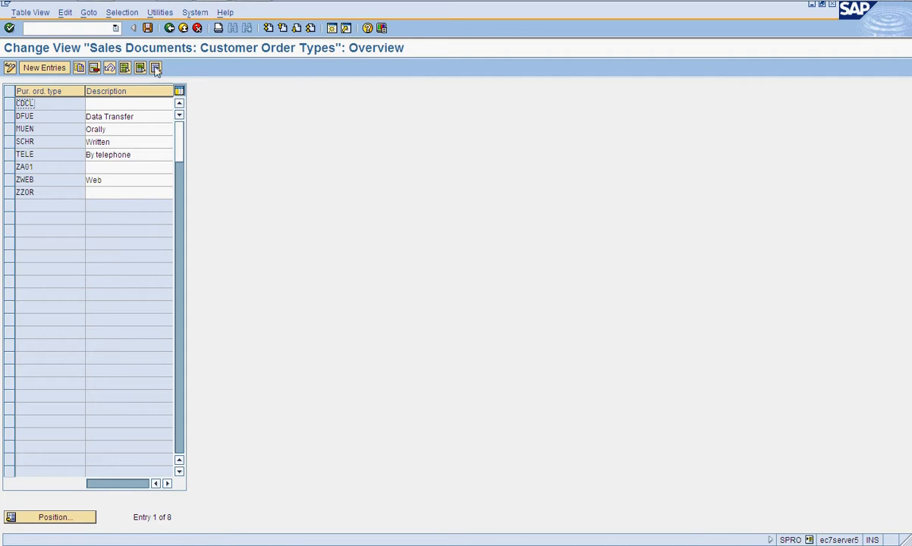
pyautogui.click(169, 28)
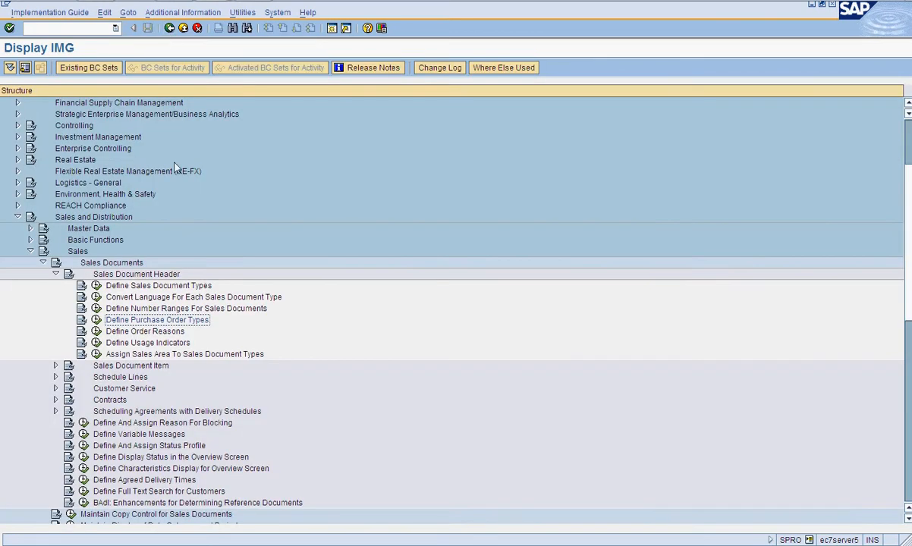
# Step: Open the Combine sales organizations activity for assigning sales areas to document types and position the list at ZSAB
pyautogui.click(96, 355)
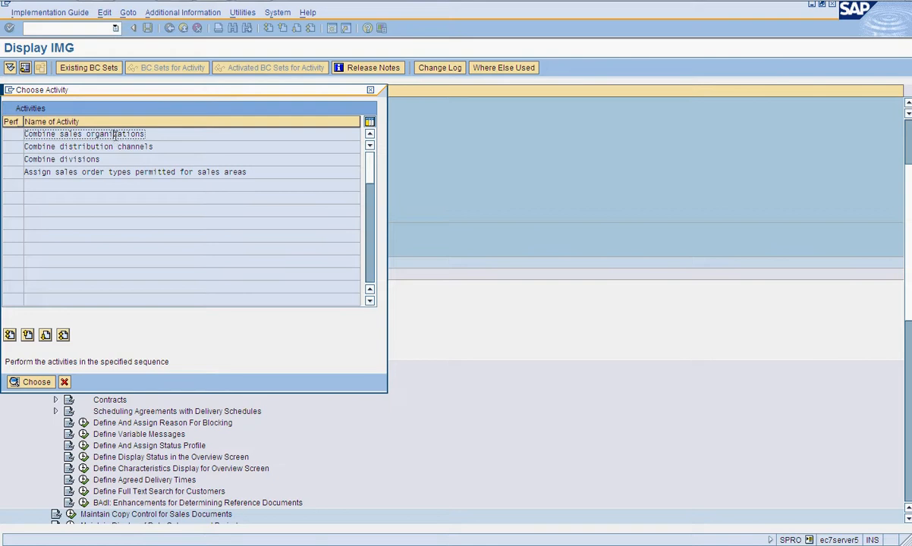
pyautogui.doubleClick(114, 134)
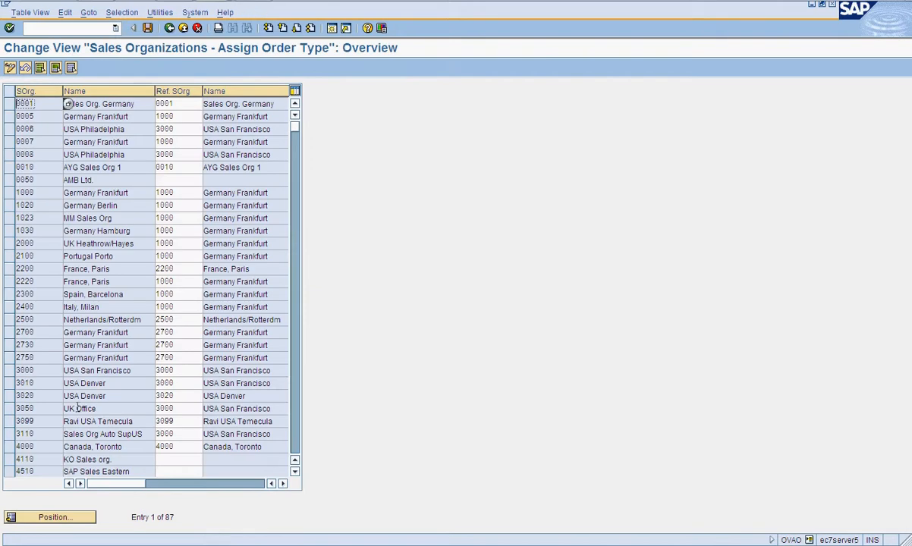
pyautogui.click(48, 522)
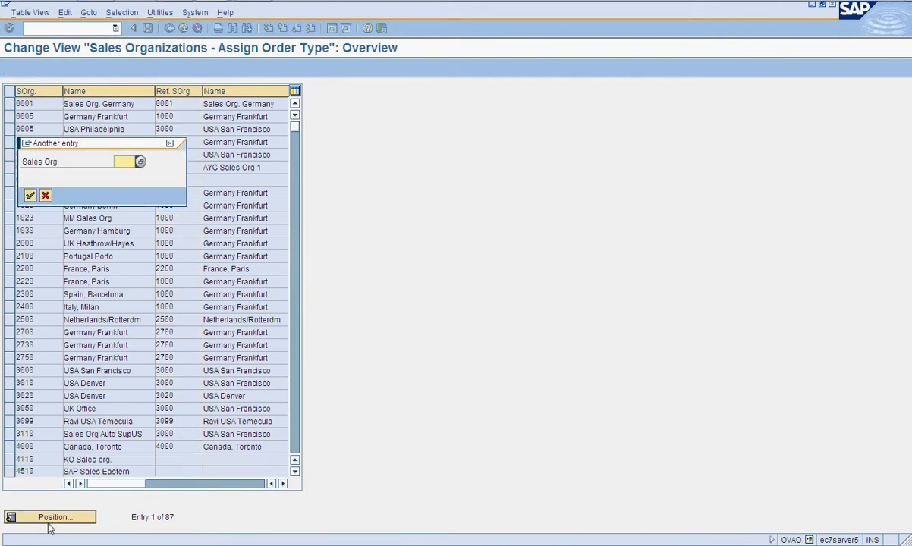
pyautogui.write('zsab')
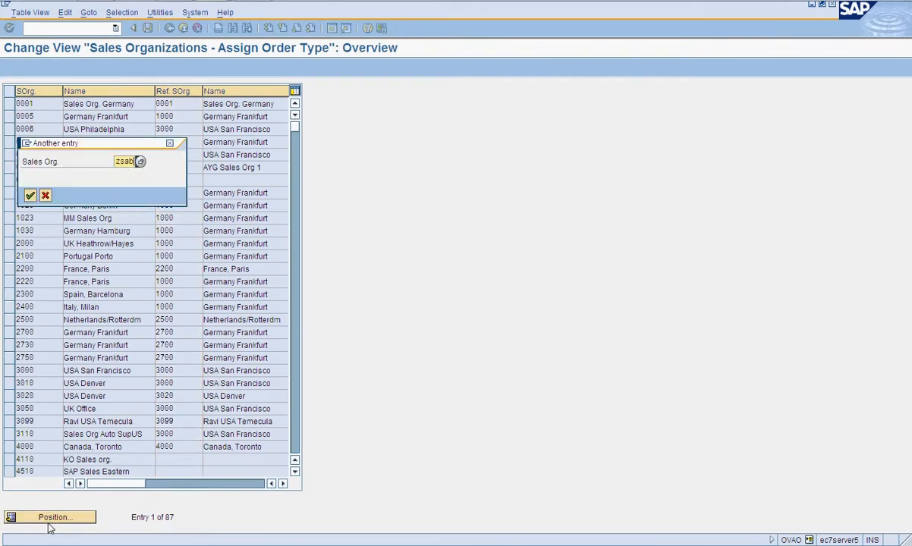
pyautogui.press('Return')
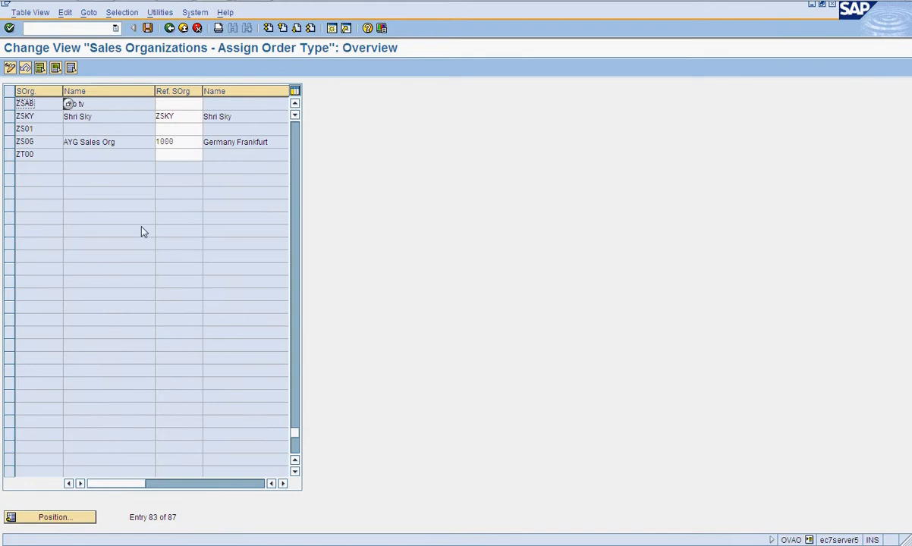
# Step: Assign ZSAB as the reference sales organization for sales organization ZSAB and save it under the customizing request
pyautogui.click(174, 103)
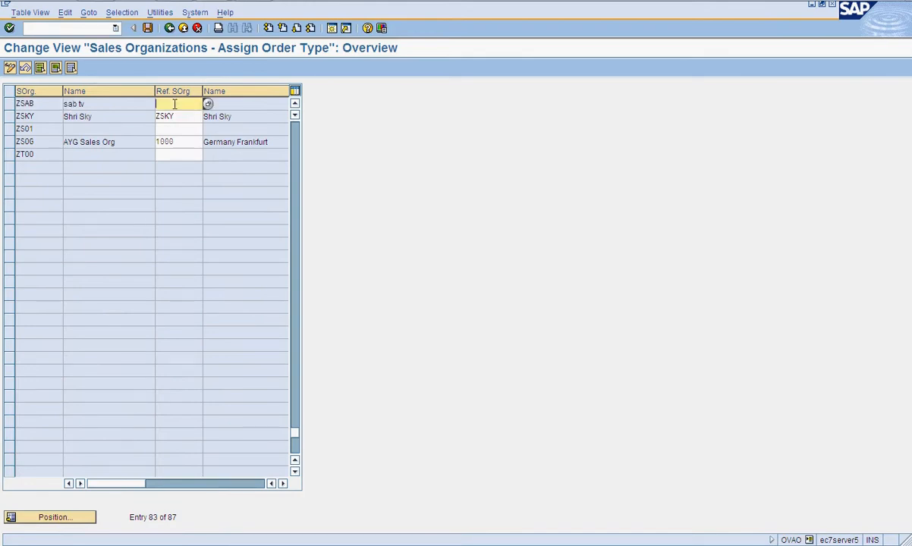
pyautogui.write('zsab')
pyautogui.press('Return')
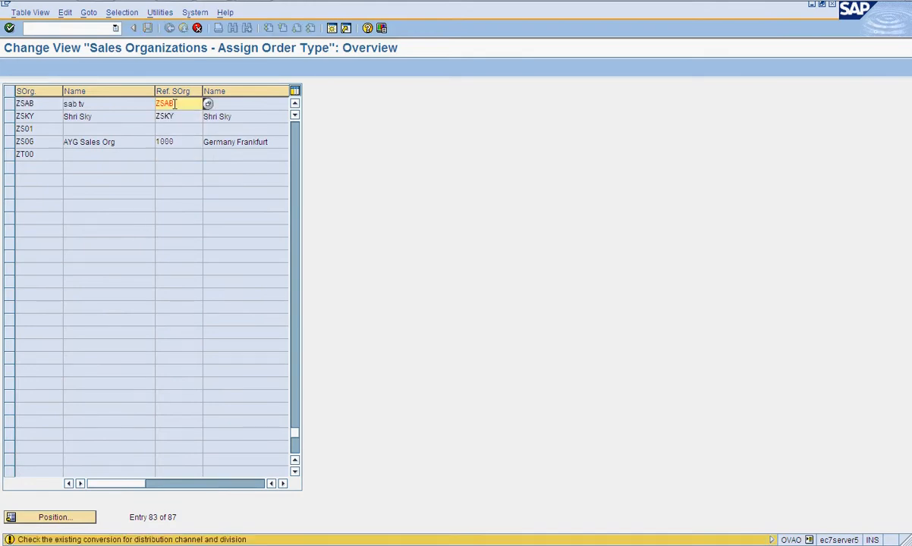
pyautogui.click(148, 29)
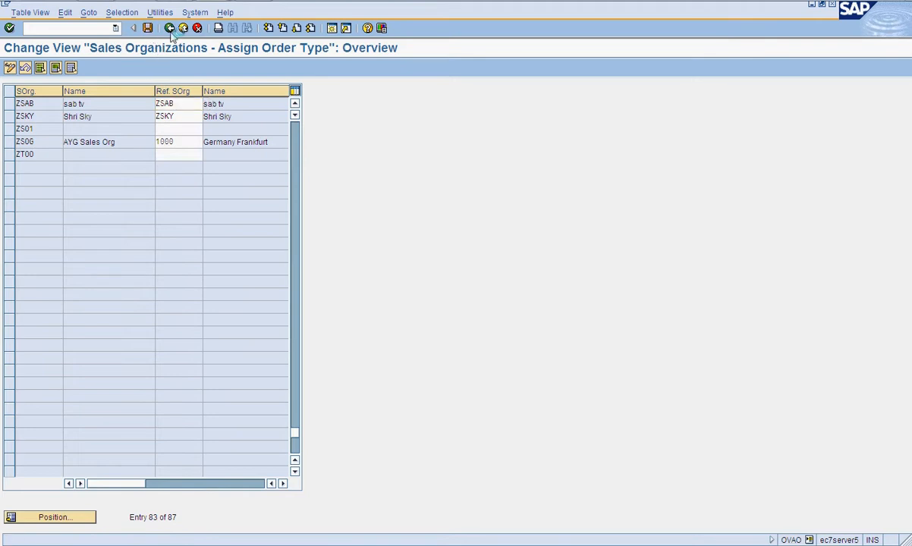
pyautogui.click(30, 195)
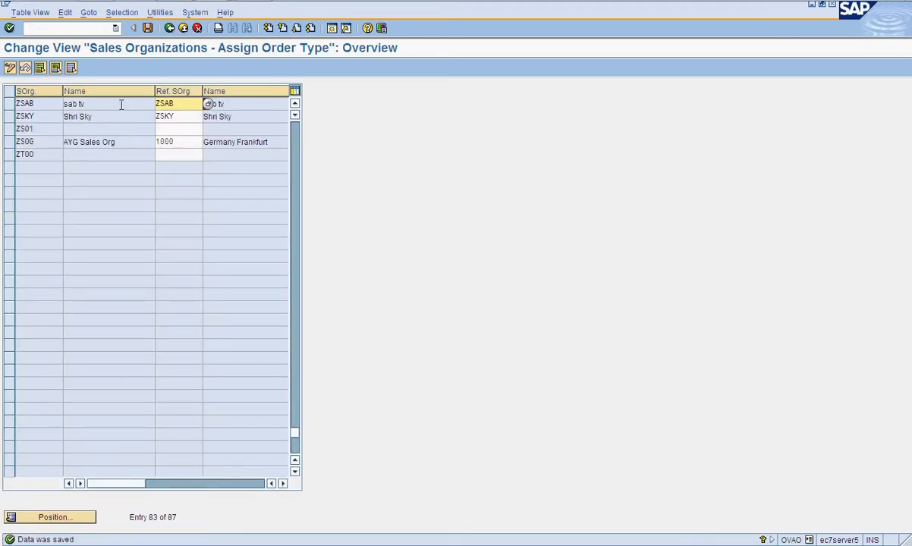
# Step: Return to the activity list, open Combine distribution channels, and position the list at sales organization ZSAB
pyautogui.click(169, 28)
pyautogui.doubleClick(107, 143)
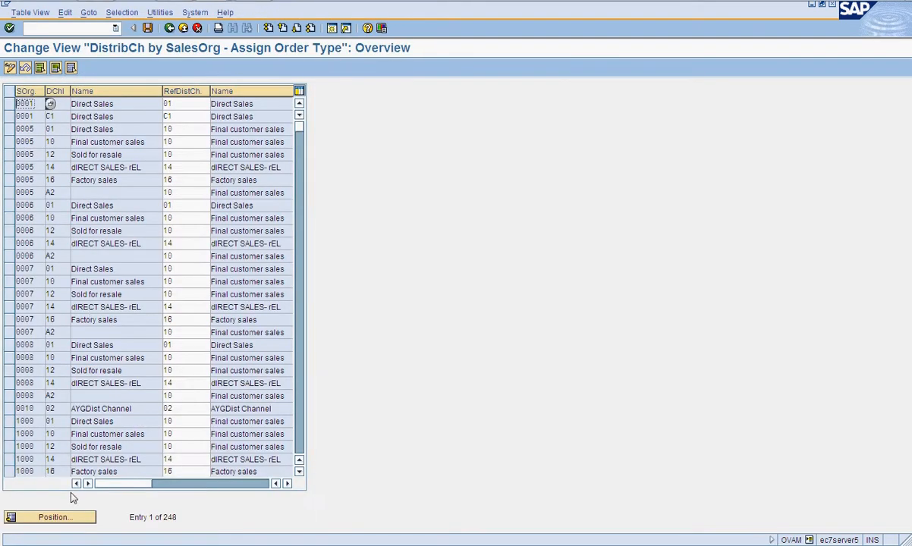
pyautogui.click(61, 522)
pyautogui.press('Down')
pyautogui.press('Down')
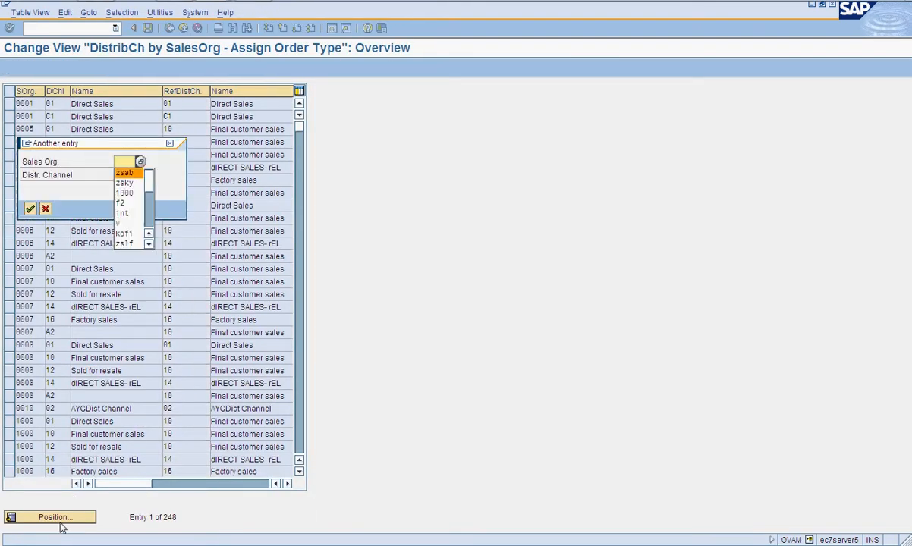
pyautogui.press('Return')
pyautogui.press('Return')
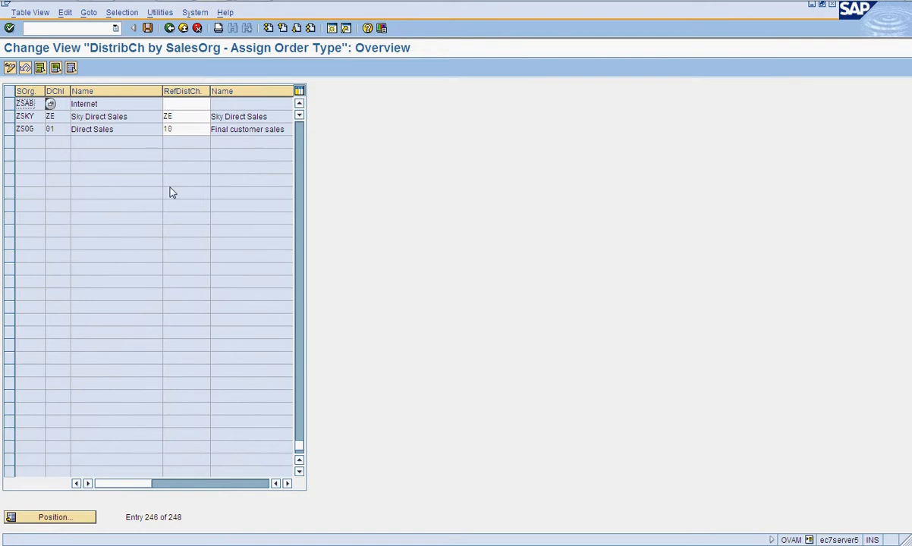
# Step: Assign IN as the reference distribution channel for ZSAB's Internet channel and save it under the ZSAB TV Project customizing request
pyautogui.click(180, 104)
pyautogui.write('In')
pyautogui.press('Return')
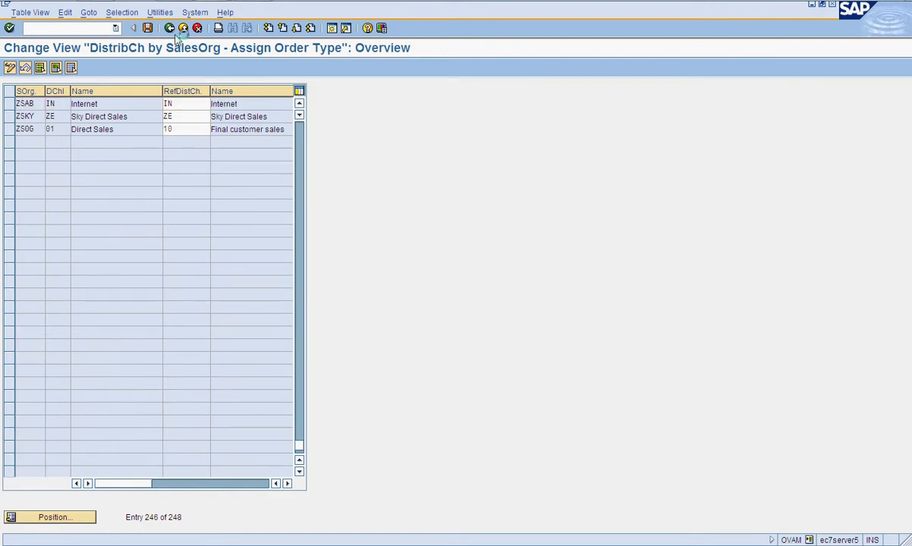
pyautogui.hotkey('ctrl', 's')
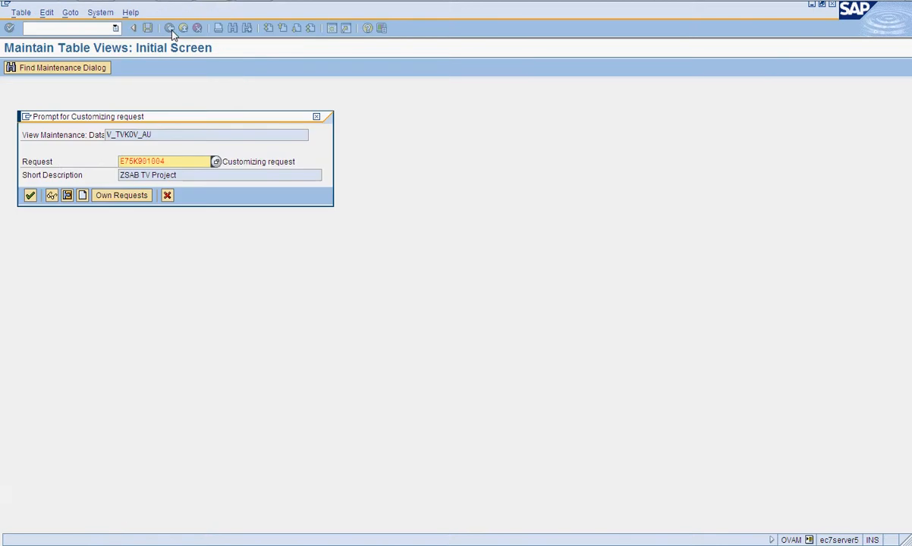
pyautogui.click(32, 197)
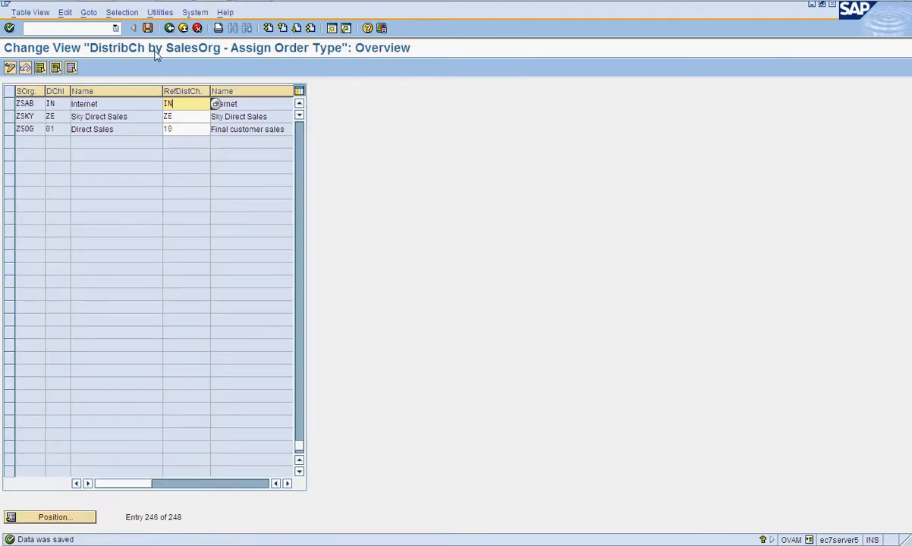
pyautogui.click(168, 27)
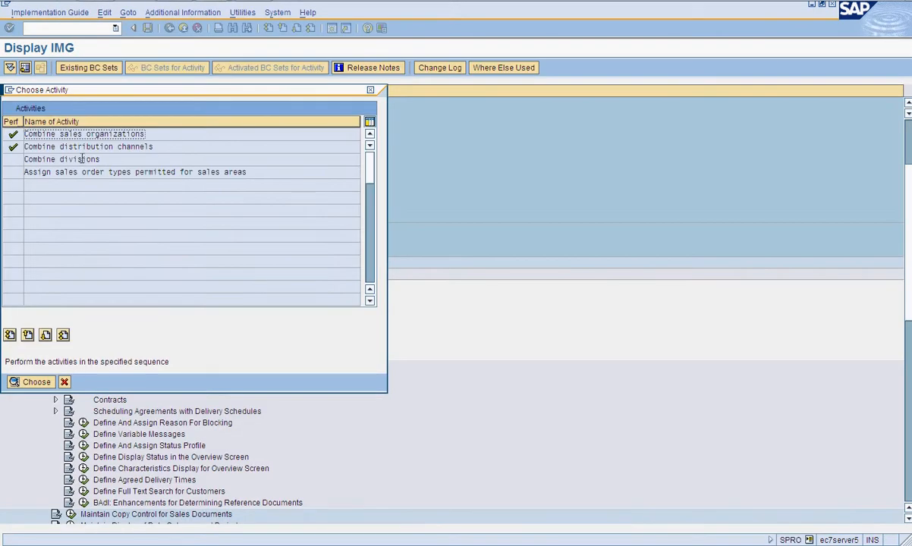
# Step: Open the Combine divisions activity and position the list at sales organization ZSAB
pyautogui.doubleClick(79, 159)
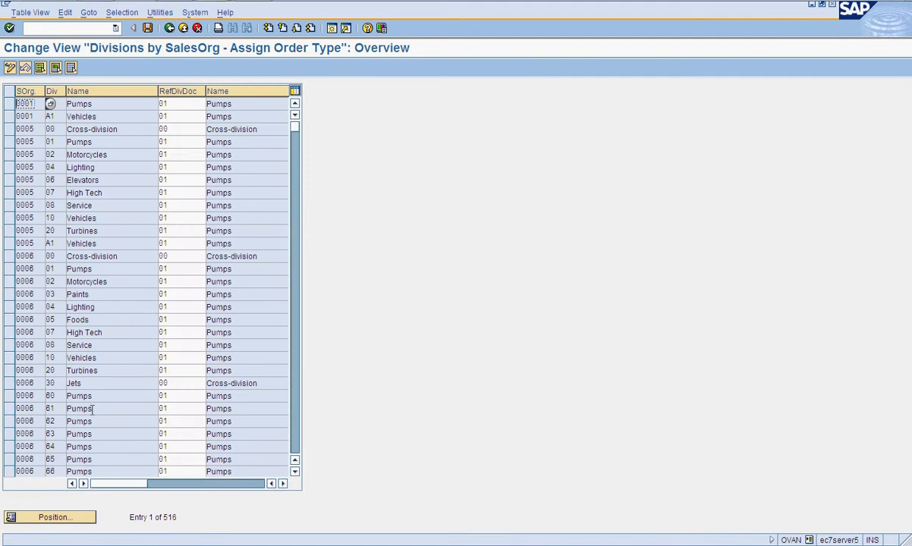
pyautogui.click(52, 517)
pyautogui.write('zsab')
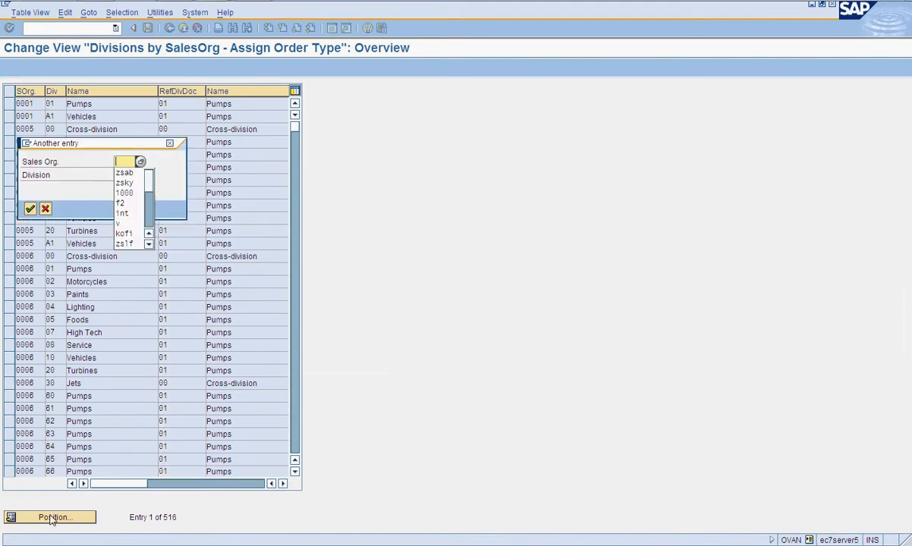
pyautogui.press('Return')
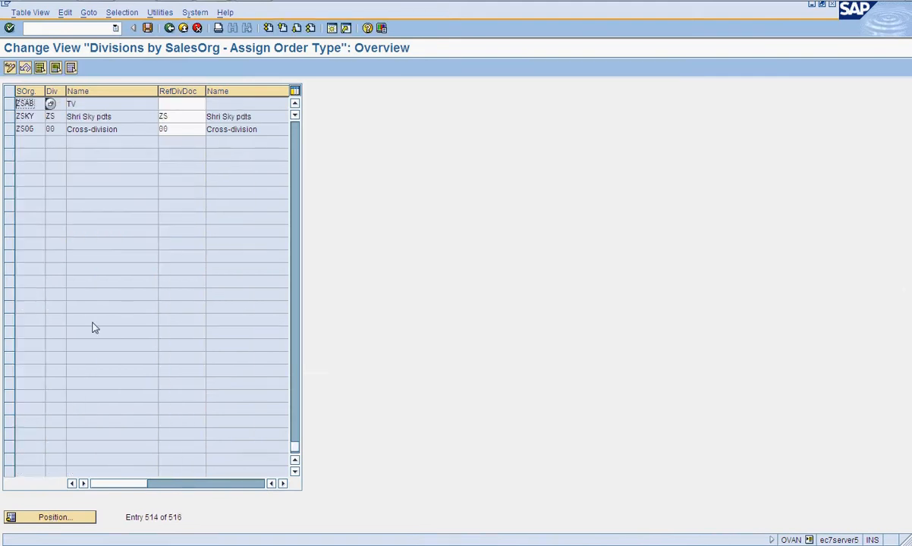
# Step: Assign ZT as the reference division for ZSAB's TV division, save it under the customizing request, and return to the activity list
pyautogui.click(177, 104)
pyautogui.write('ZT')
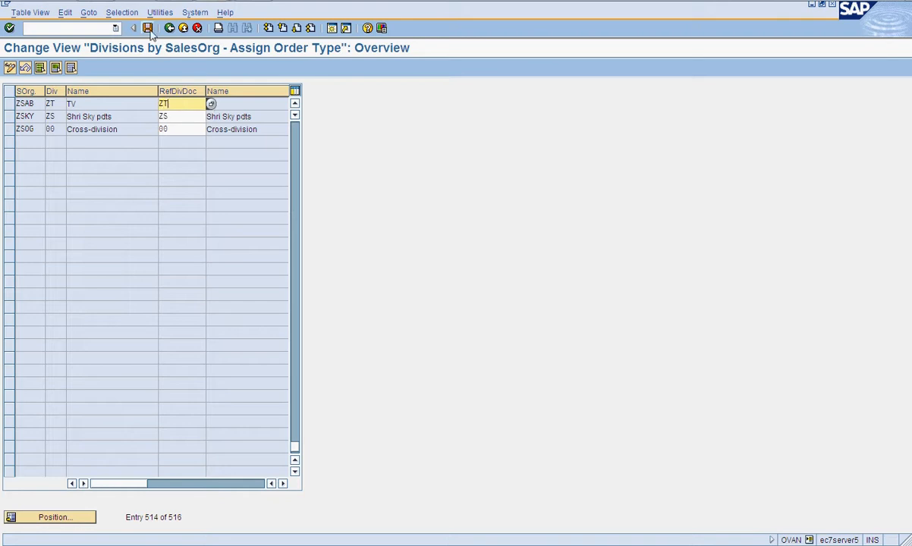
pyautogui.press('Return')
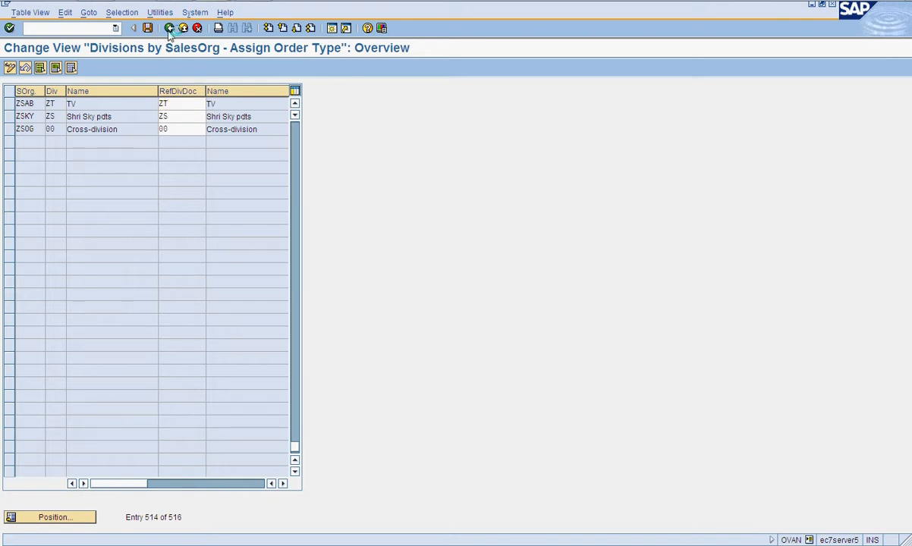
pyautogui.hotkey('ctrl', 's')
pyautogui.click(28, 196)
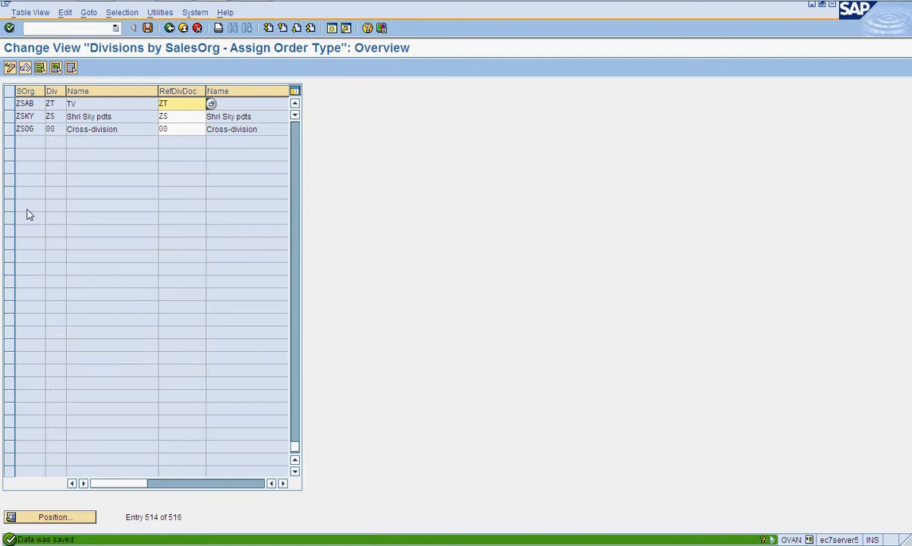
pyautogui.click(169, 28)
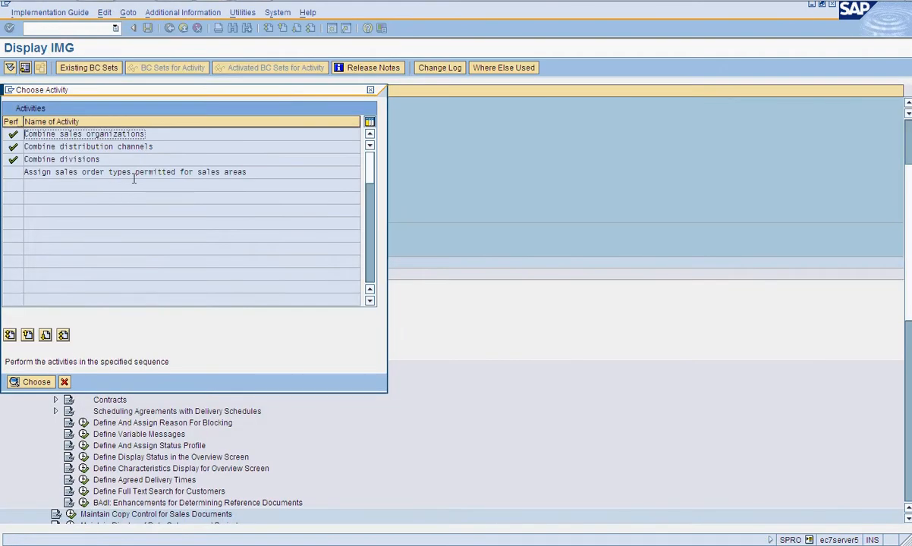
# Step: Start new entries for sales order types permitted for sales areas and fill the first row with zsab, in and zt
pyautogui.doubleClick(135, 174)
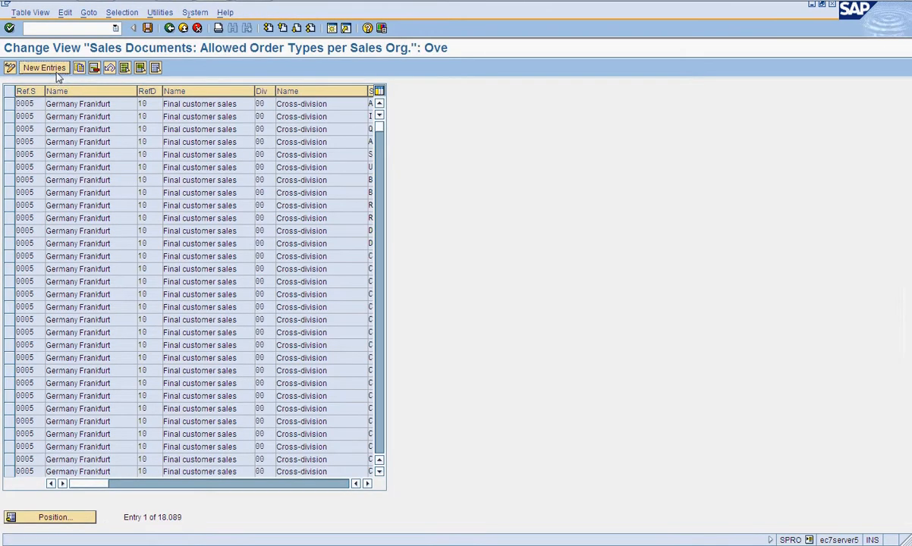
pyautogui.click(57, 72)
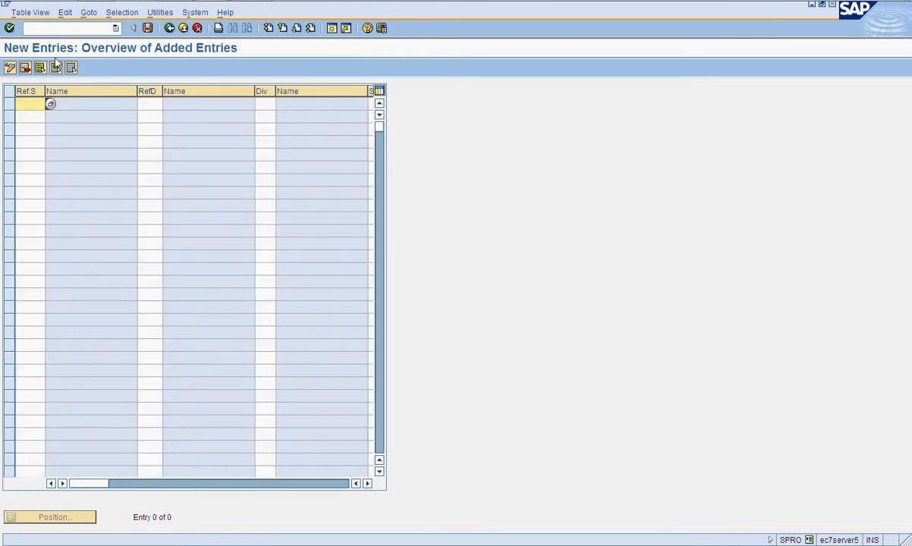
pyautogui.write('zsab')
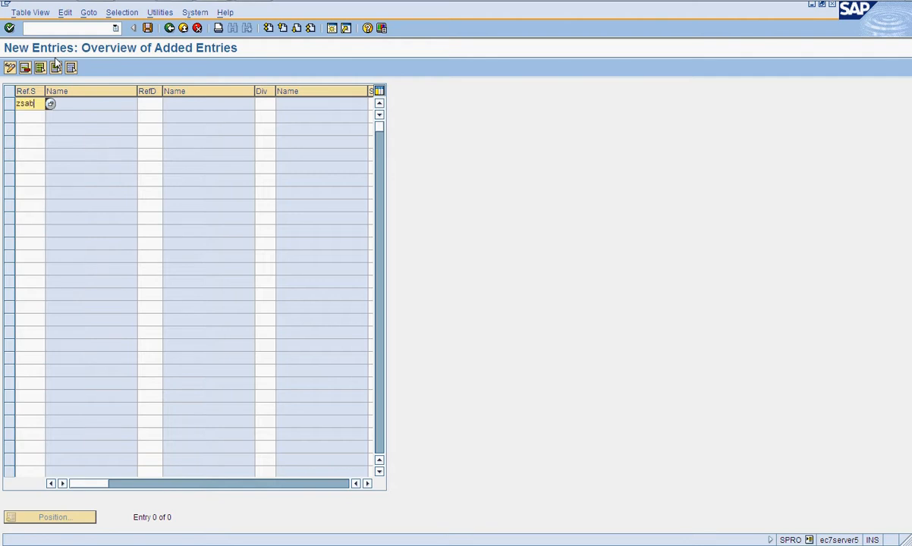
pyautogui.press('Tab')
pyautogui.write('in')
pyautogui.press('Tab')
pyautogui.write('zt')
# Step: Fill the second new row with sales organization zsab, distribution channel in and division zt
pyautogui.click(33, 118)
pyautogui.write('zsab')
pyautogui.press('Tab')
pyautogui.write('in')
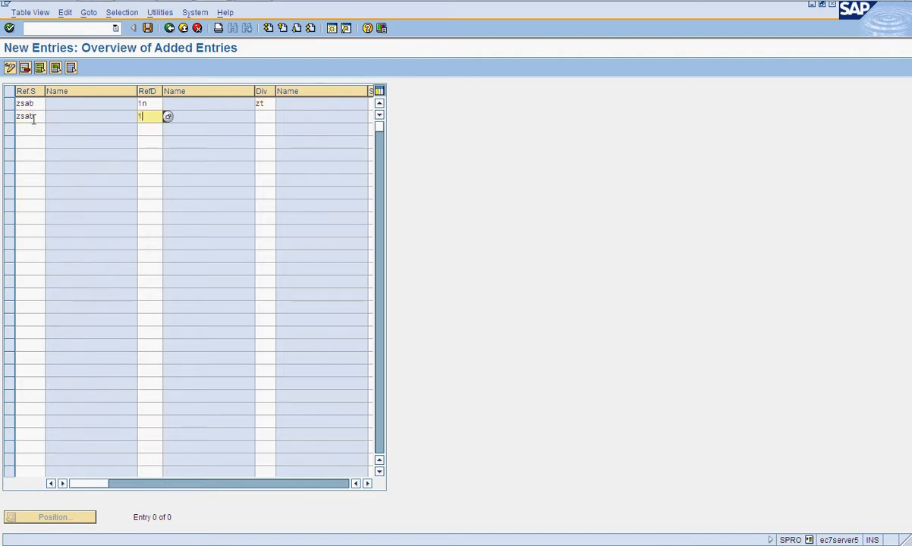
pyautogui.press('Tab')
pyautogui.write('zt')
pyautogui.press('Tab')
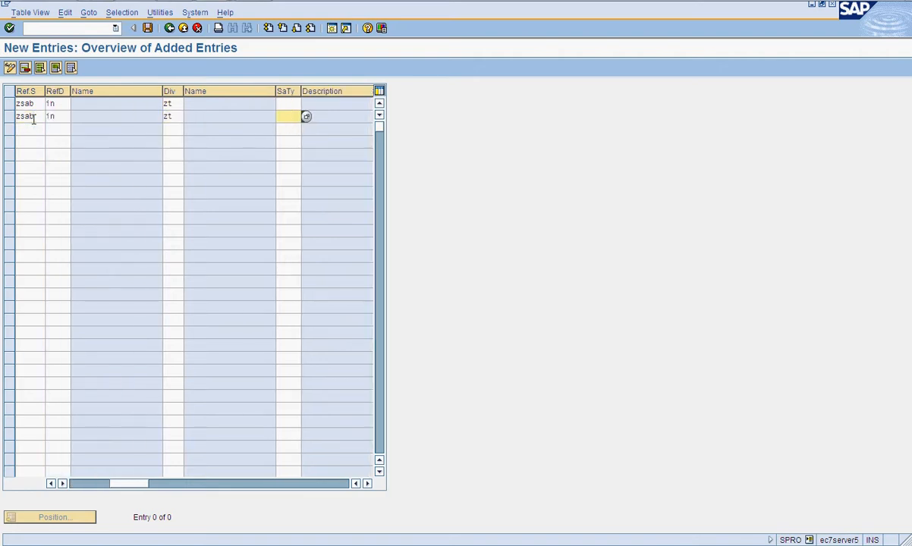
# Step: Set the sales document type to ZBOR in the first row and ZBCR in the second row
pyautogui.write('zscr')
pyautogui.click(282, 103)
pyautogui.write('z')
pyautogui.write('n')
pyautogui.write('or')
pyautogui.click(285, 116)
pyautogui.press('BackSpace')
pyautogui.write('bcr')
pyautogui.press('Return')
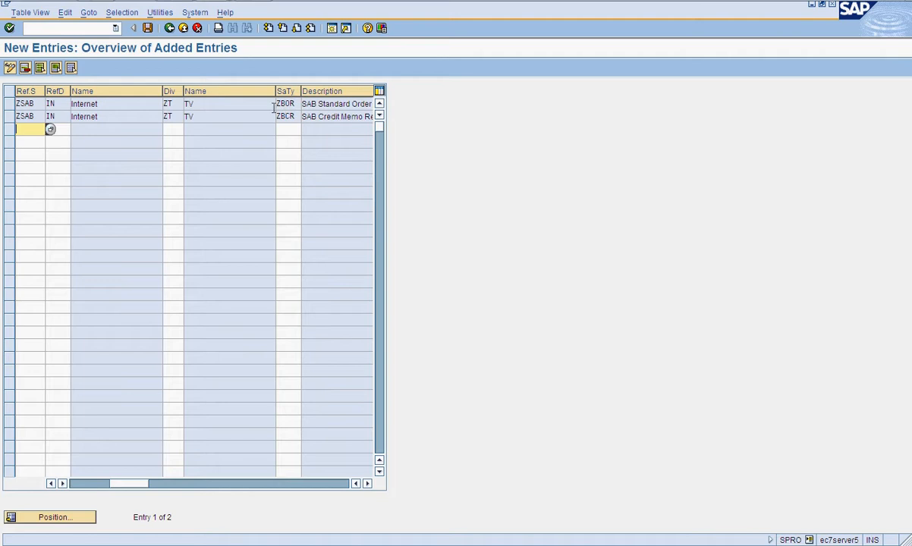
# Step: Save the permitted order types under the customizing request and return to the customizing structure
pyautogui.click(147, 28)
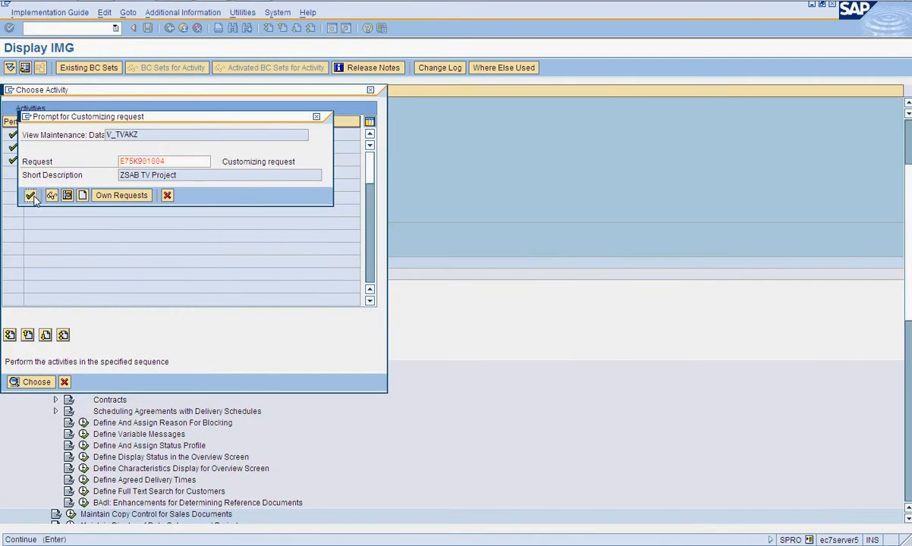
pyautogui.click(31, 196)
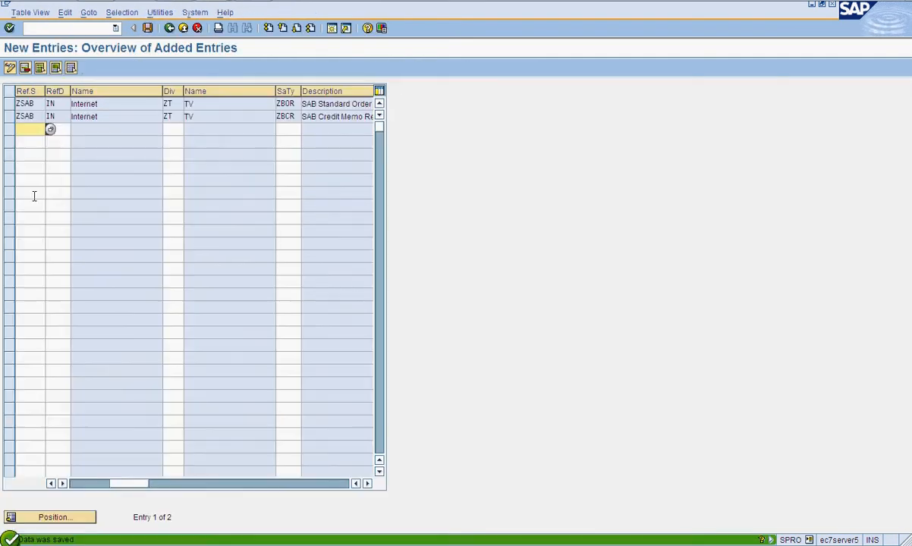
pyautogui.click(168, 32)
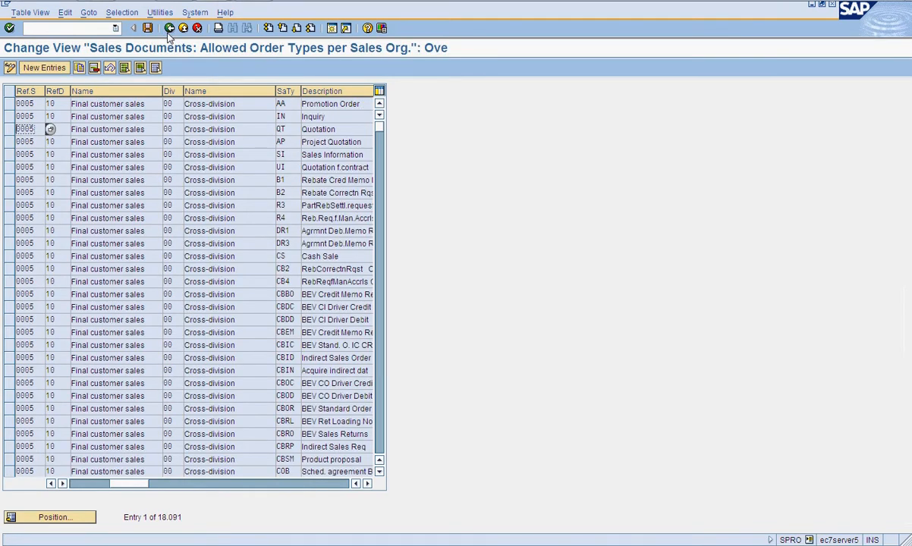
pyautogui.click(168, 30)
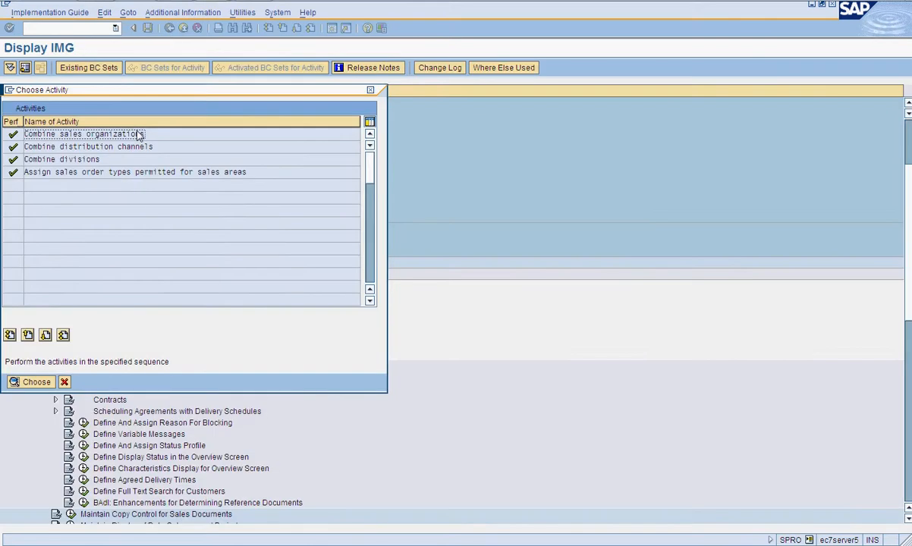
pyautogui.click(64, 383)
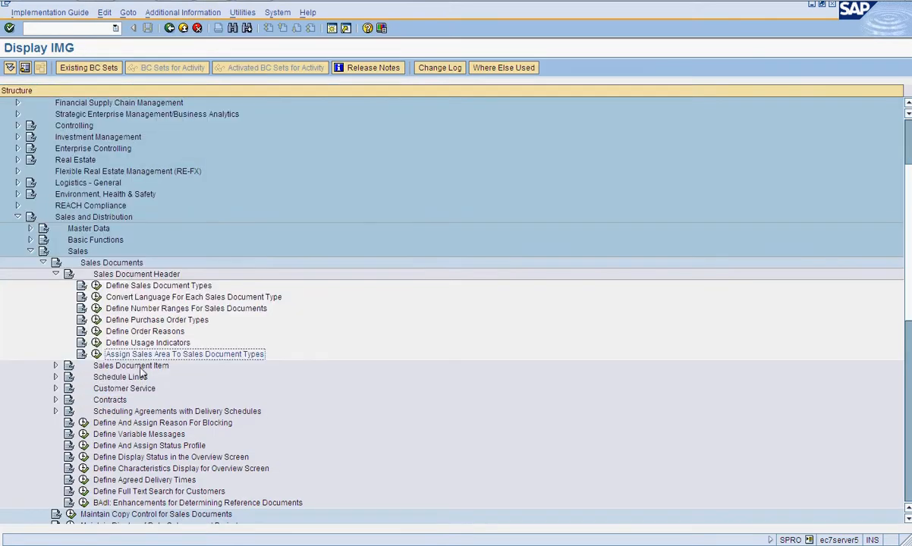
# Step: Collapse Sales Document Header, expand Sales Document Item, and open the Define Item Categories activity
pyautogui.click(55, 274)
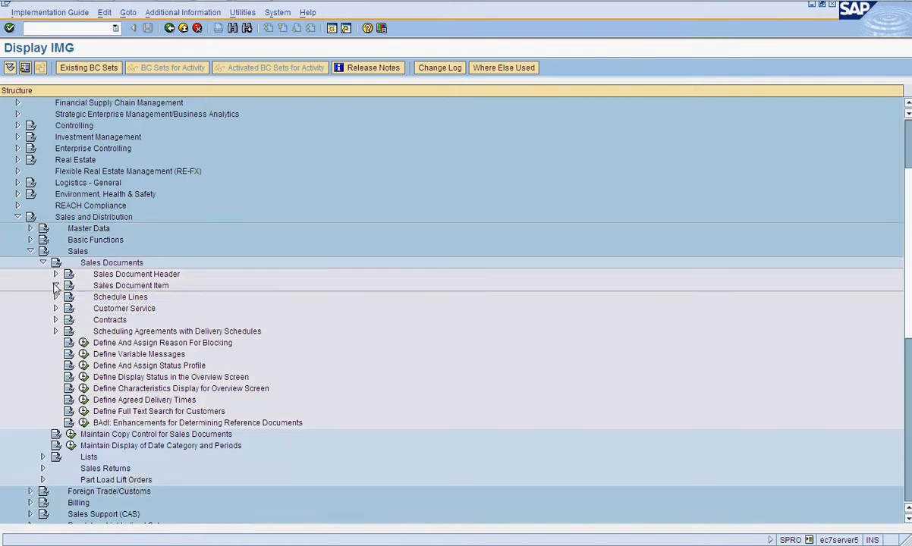
pyautogui.click(55, 286)
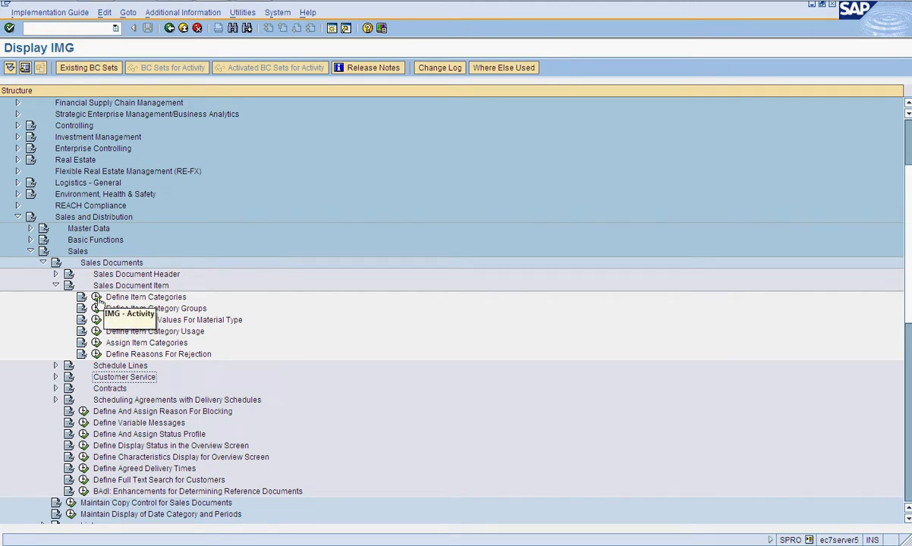
pyautogui.click(96, 298)
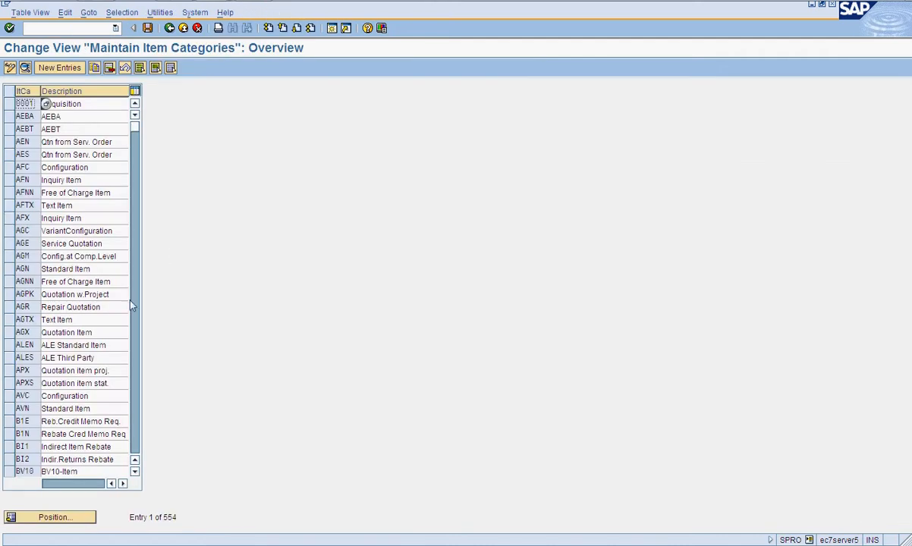
# Step: Start a new item category named zbor with the description "SAB std Order Item"
pyautogui.click(57, 68)
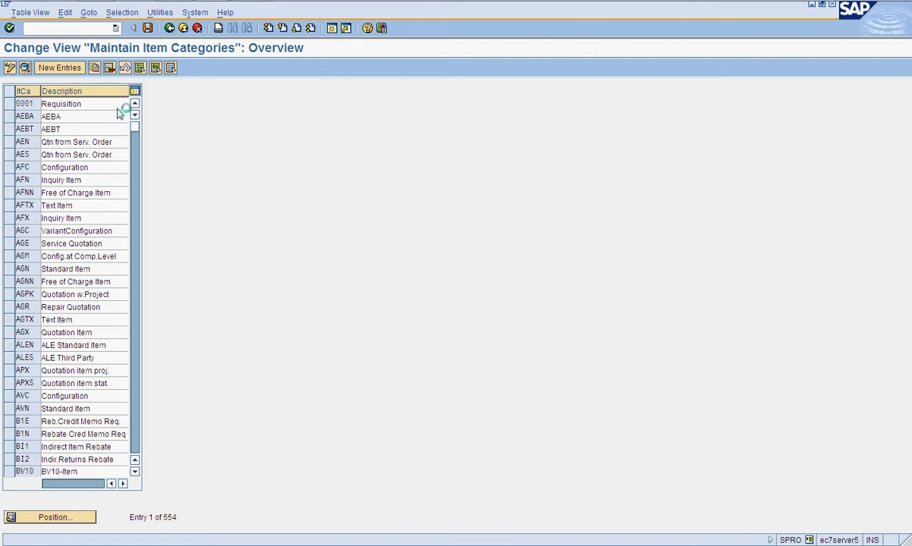
pyautogui.write('zs')
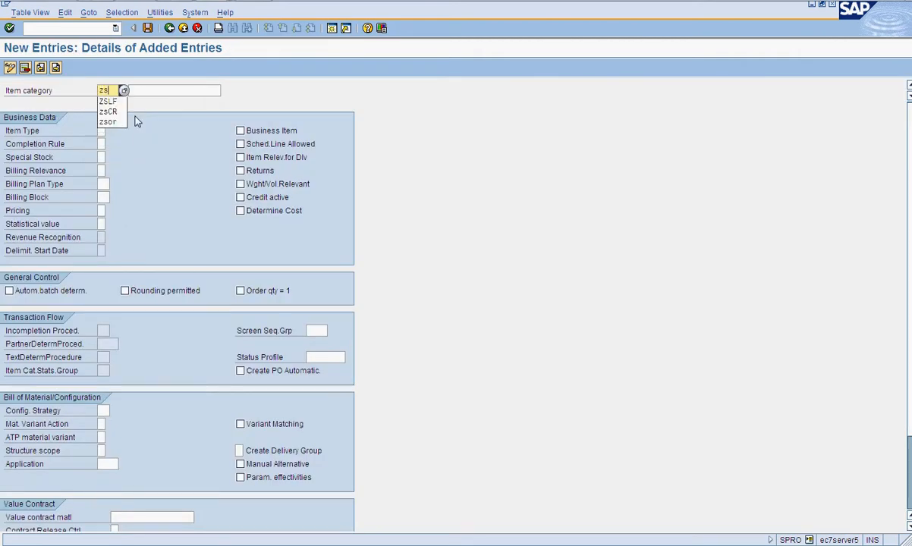
pyautogui.press('BackSpace')
pyautogui.write('b')
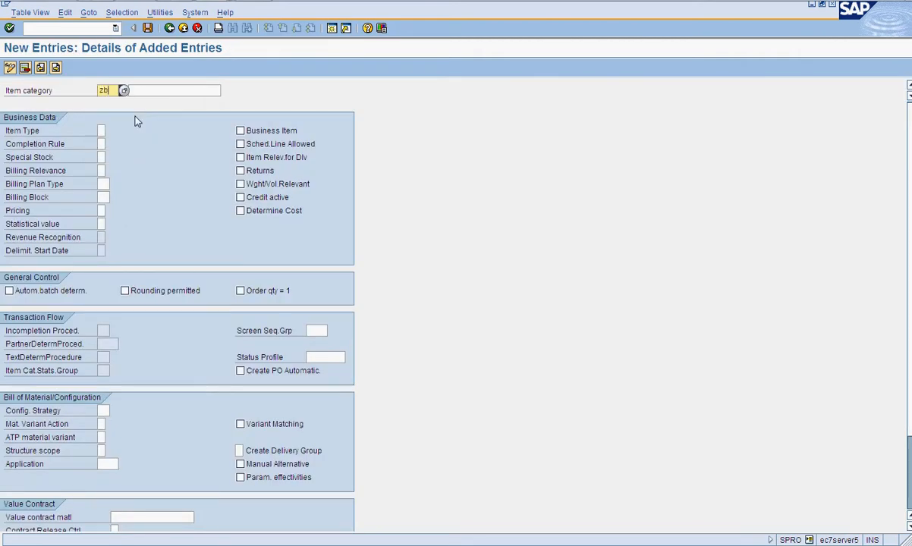
pyautogui.write('or')
pyautogui.press('Tab')
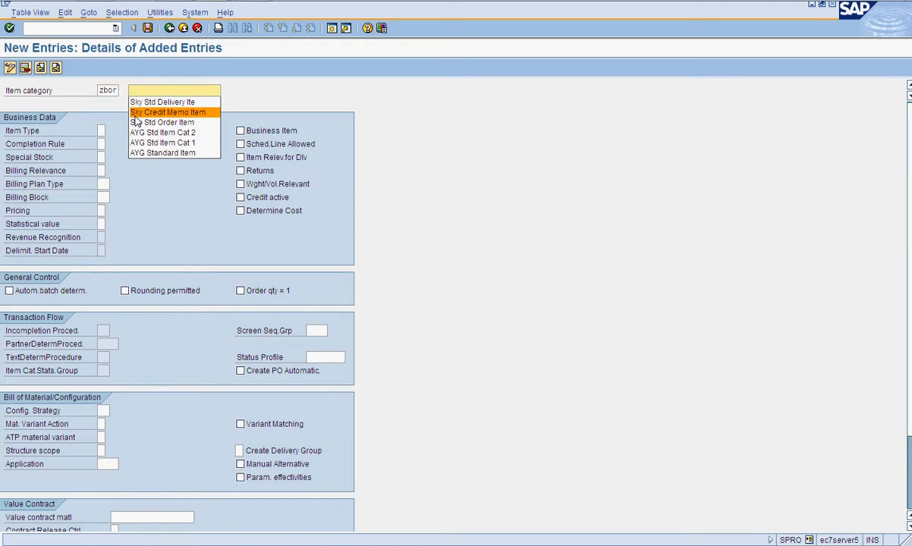
pyautogui.write('sa')
pyautogui.press('BackSpace')
pyautogui.press('BackSpace')
pyautogui.write('SAB')
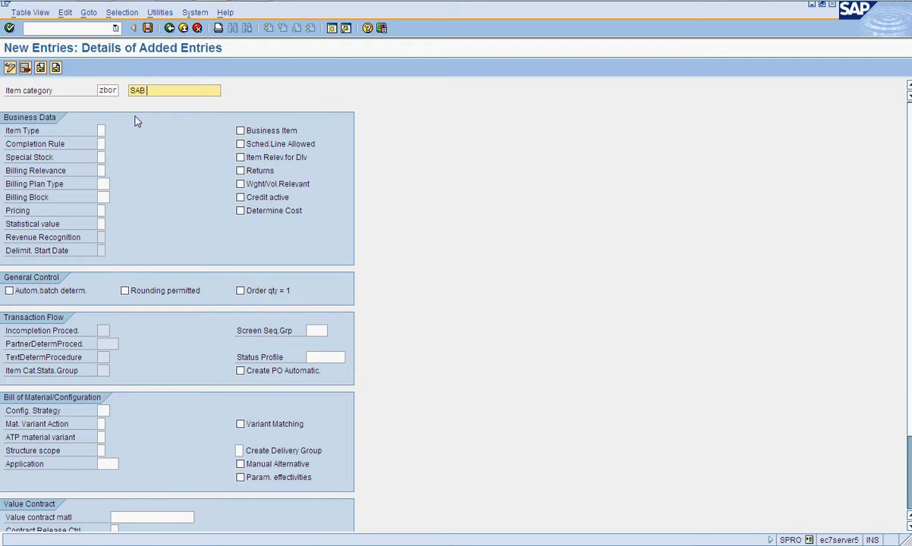
pyautogui.write(' std Order Item')
# Step: Set the item type of item category zbor to Standard Item
pyautogui.click(105, 131)
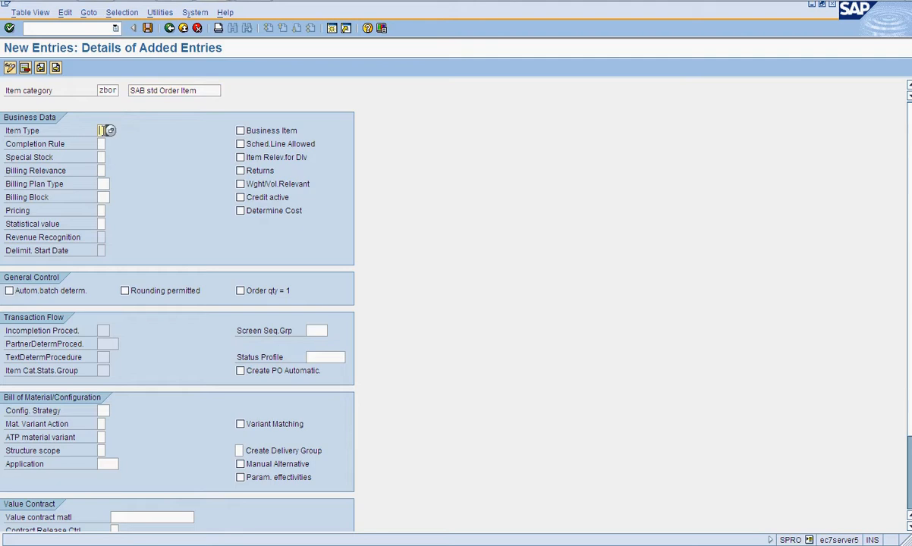
pyautogui.click(111, 129)
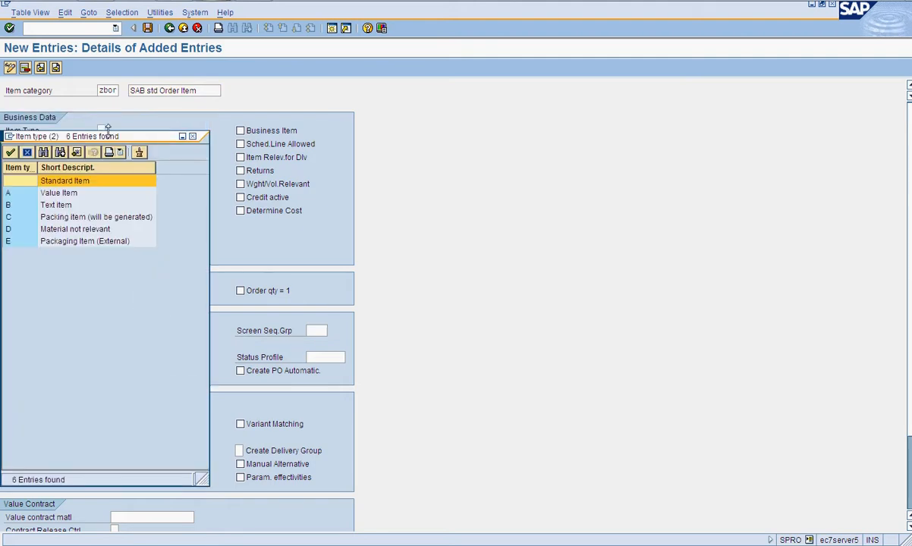
pyautogui.doubleClick(68, 180)
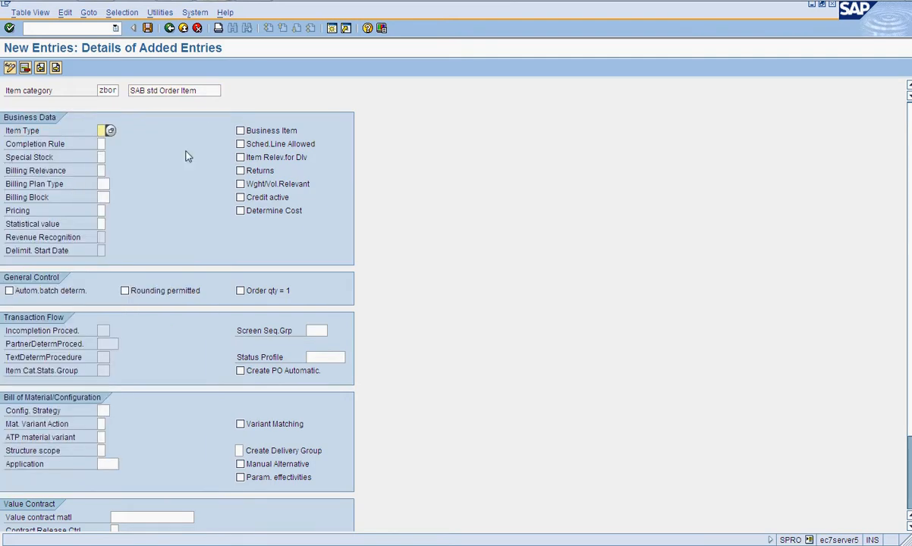
# Step: Enable Business Item, Sched.Line Allowed, Wght/Vol.Relevant, Credit active and Determine Cost for item category zbor
pyautogui.click(239, 130)
pyautogui.click(240, 145)
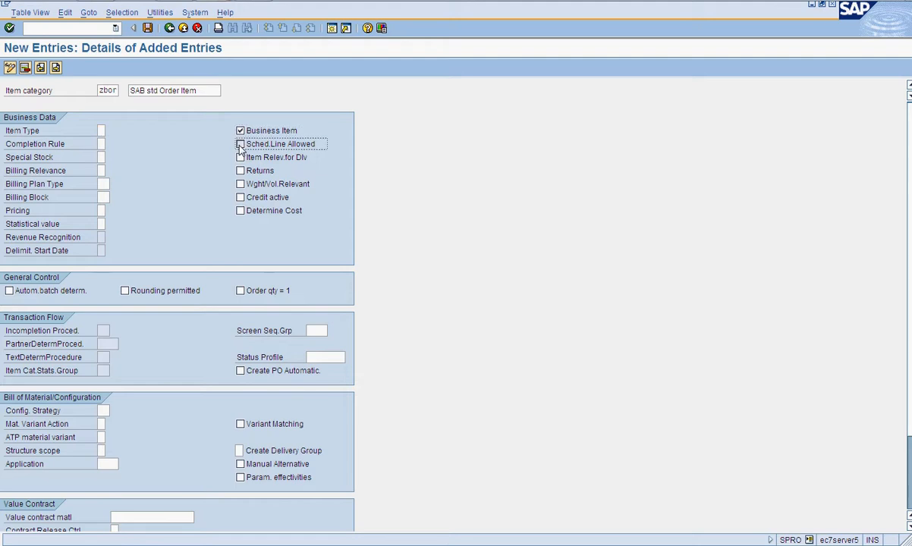
pyautogui.click(240, 157)
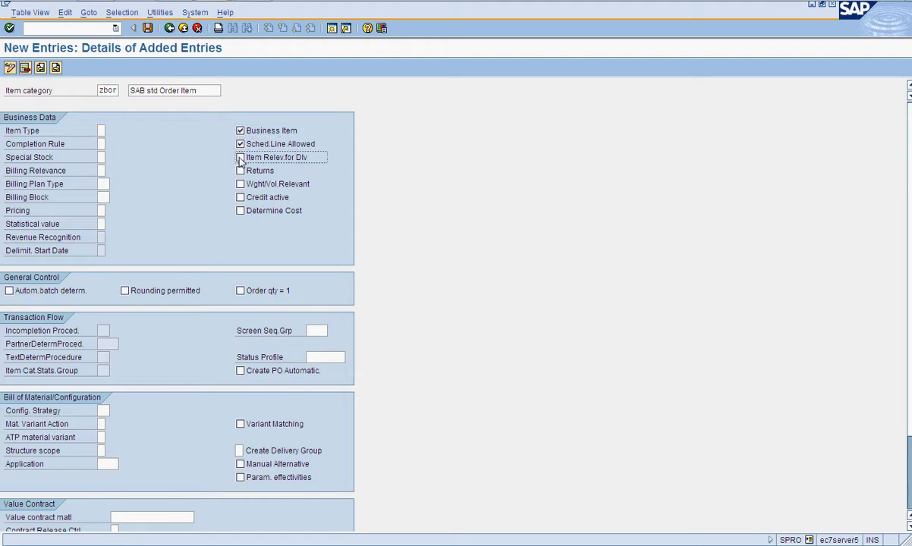
pyautogui.click(241, 159)
pyautogui.click(241, 184)
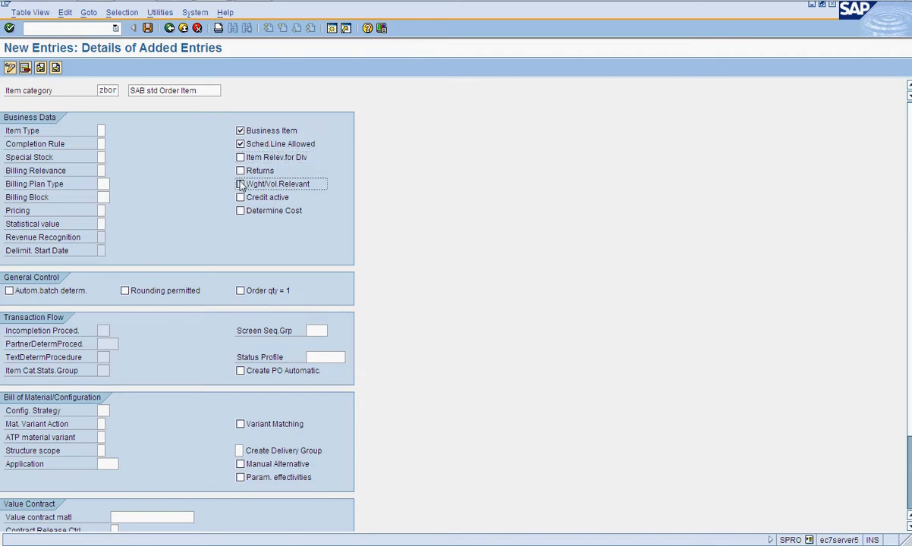
pyautogui.click(240, 197)
pyautogui.click(240, 211)
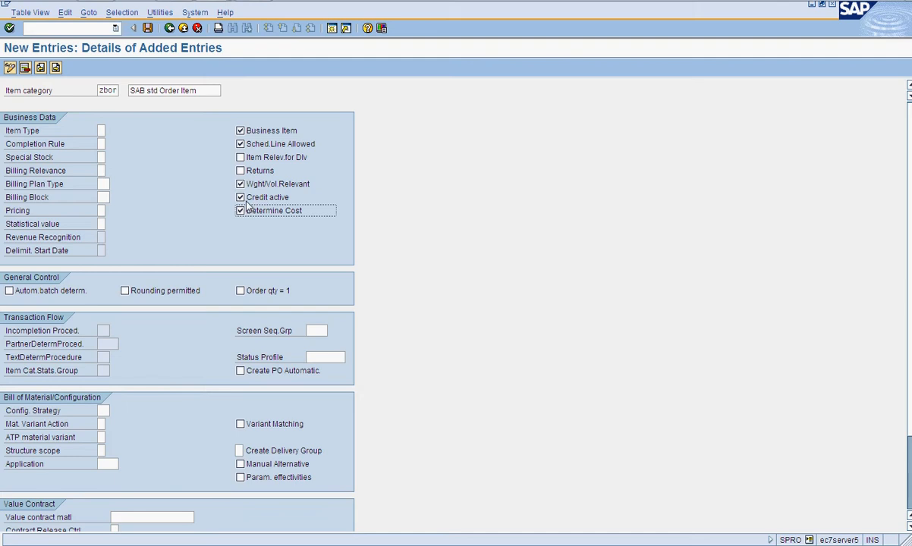
# Step: Set the completion rule to B (full quantity referenced) and the billing relevance to A (Delivery-related billing document)
pyautogui.click(101, 144)
pyautogui.click(107, 144)
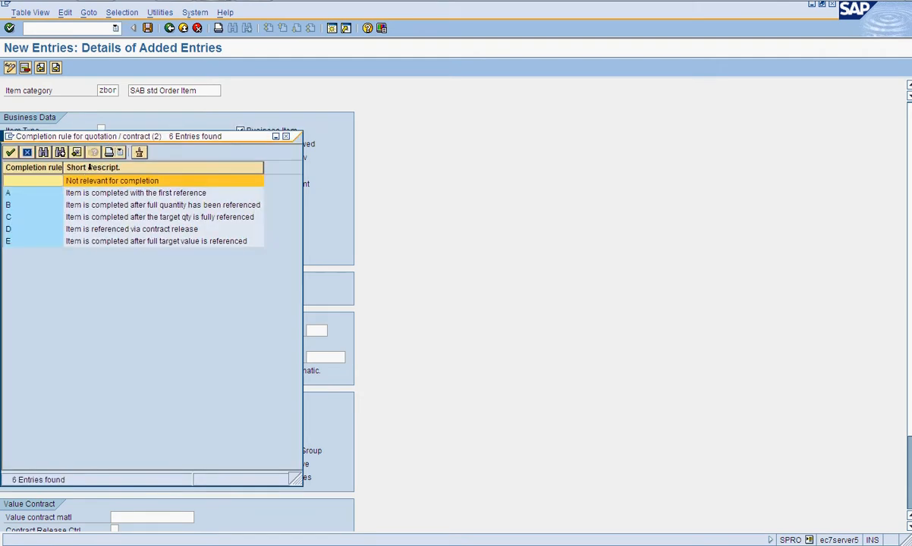
pyautogui.click(107, 211)
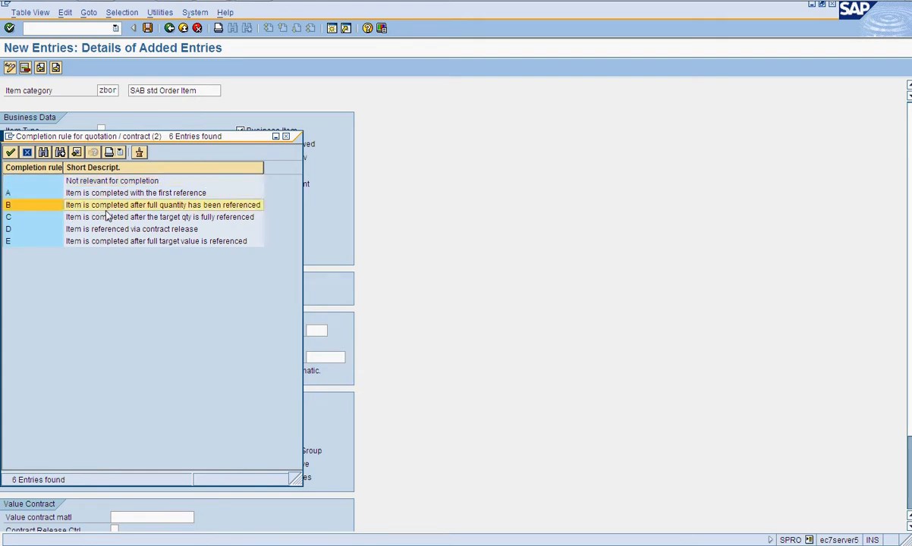
pyautogui.doubleClick(106, 212)
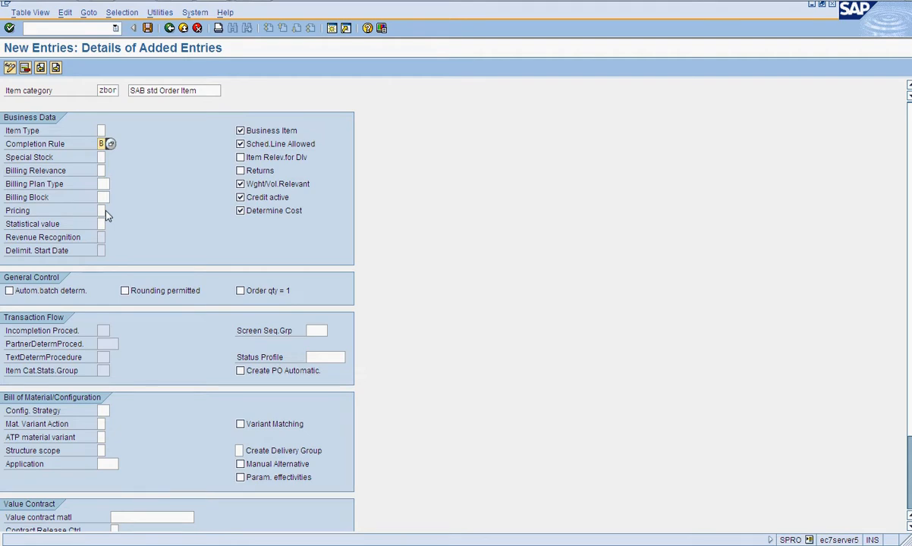
pyautogui.click(102, 171)
pyautogui.click(111, 172)
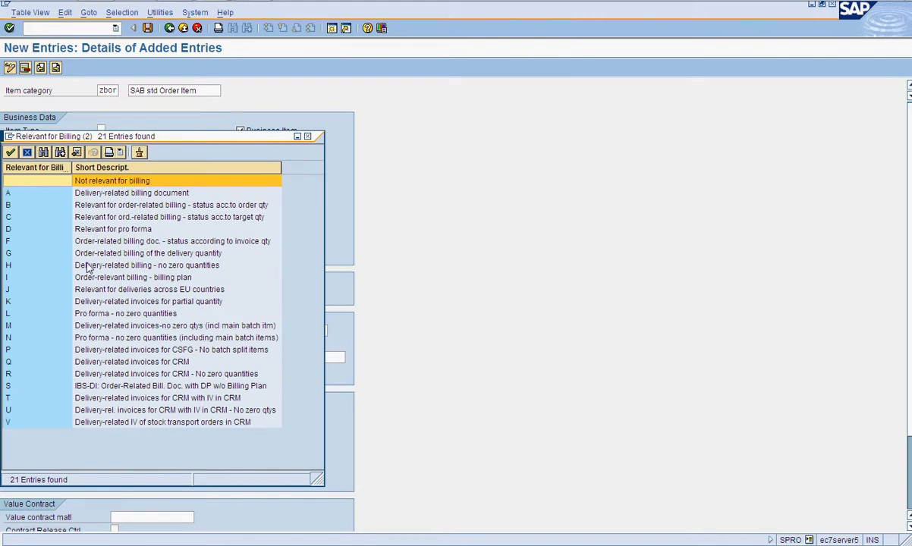
pyautogui.click(79, 305)
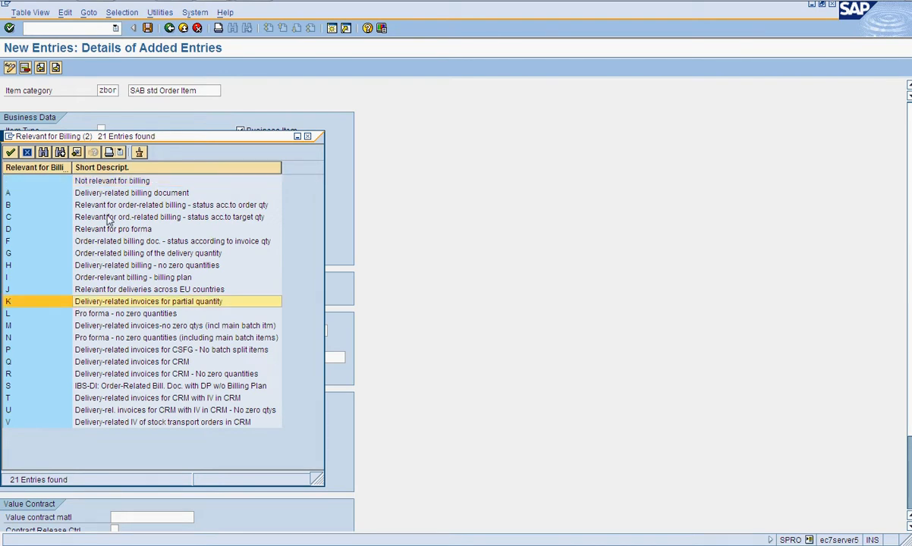
pyautogui.doubleClick(120, 193)
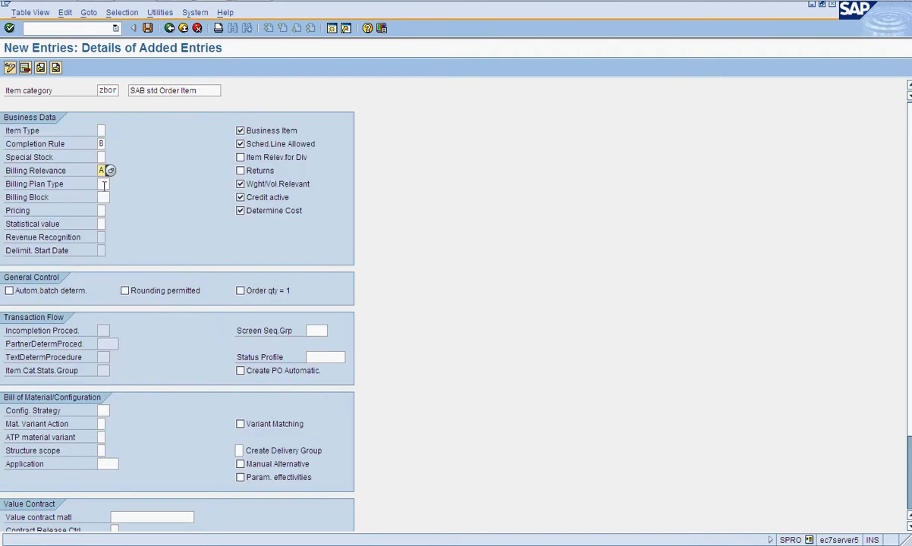
# Step: Set pricing to X (Pricing standard) and the screen sequence group to N (Item)
pyautogui.click(104, 184)
pyautogui.click(107, 198)
pyautogui.click(112, 214)
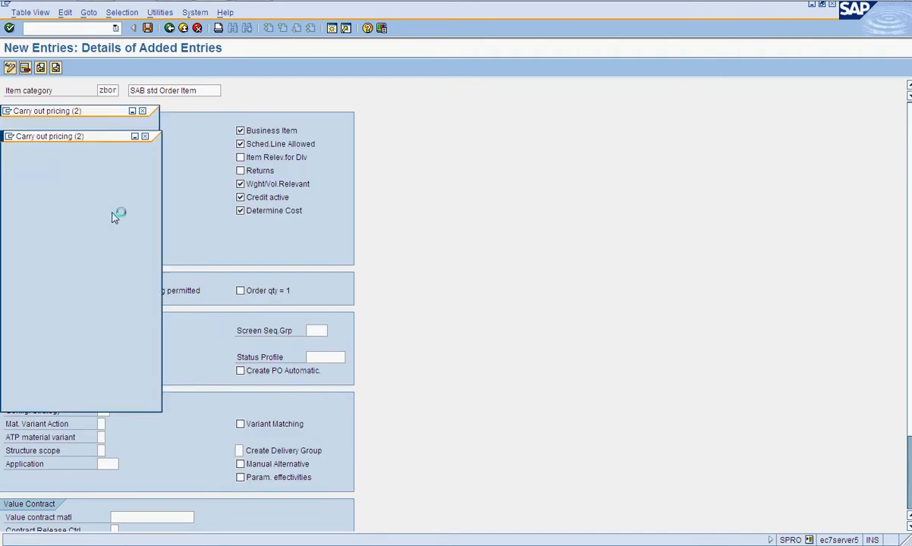
pyautogui.doubleClick(88, 194)
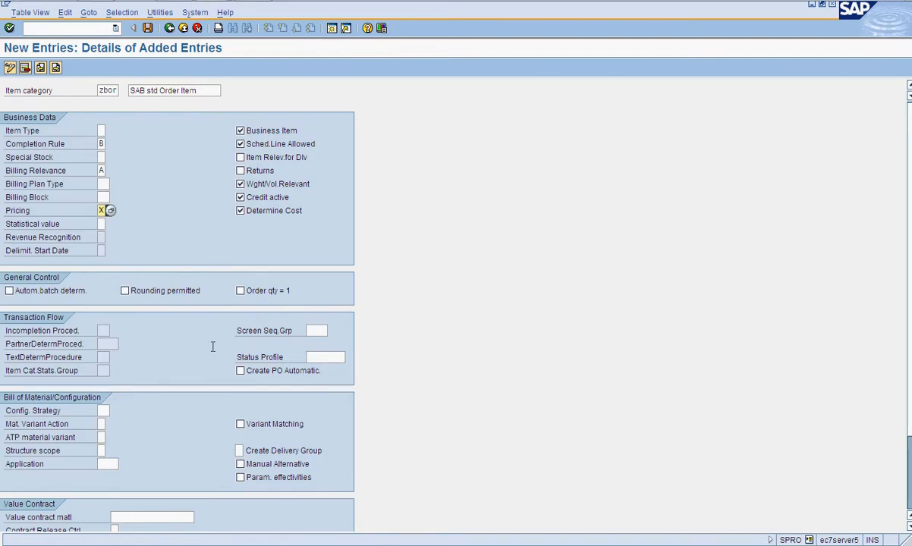
pyautogui.click(317, 331)
pyautogui.click(332, 330)
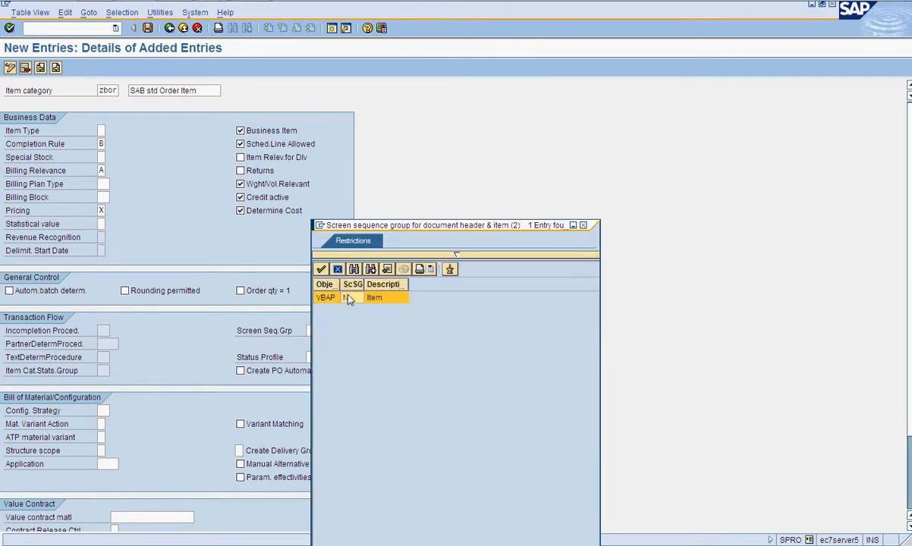
pyautogui.doubleClick(348, 299)
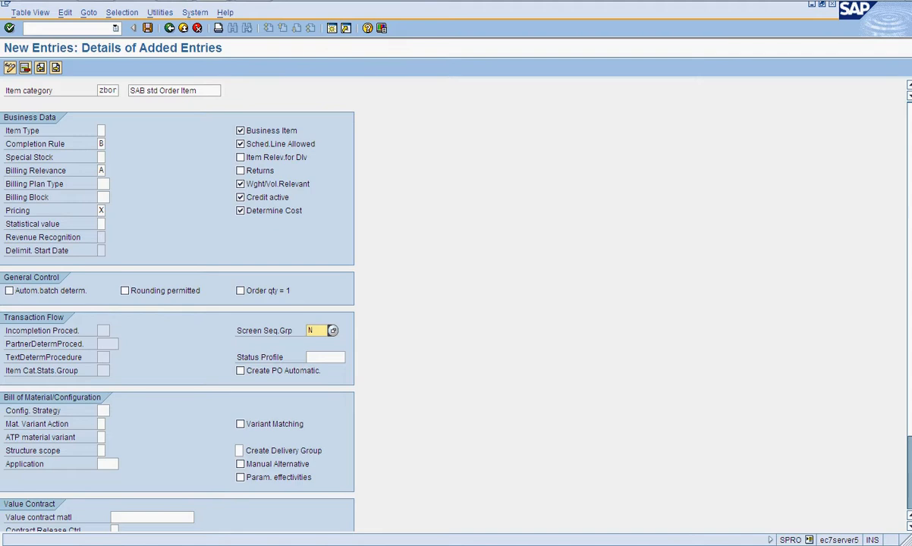
# Step: Save the zbor item category under the ZSAB TV Project customizing request and leave its details
pyautogui.scroll(-2, 908, 271)
pyautogui.scroll(-1, 907, 271)
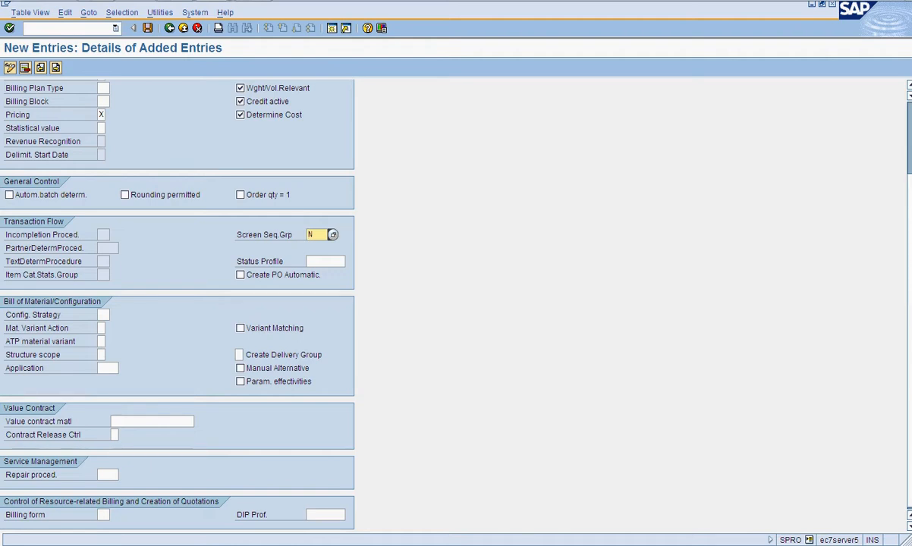
pyautogui.scroll(5, 910, 150)
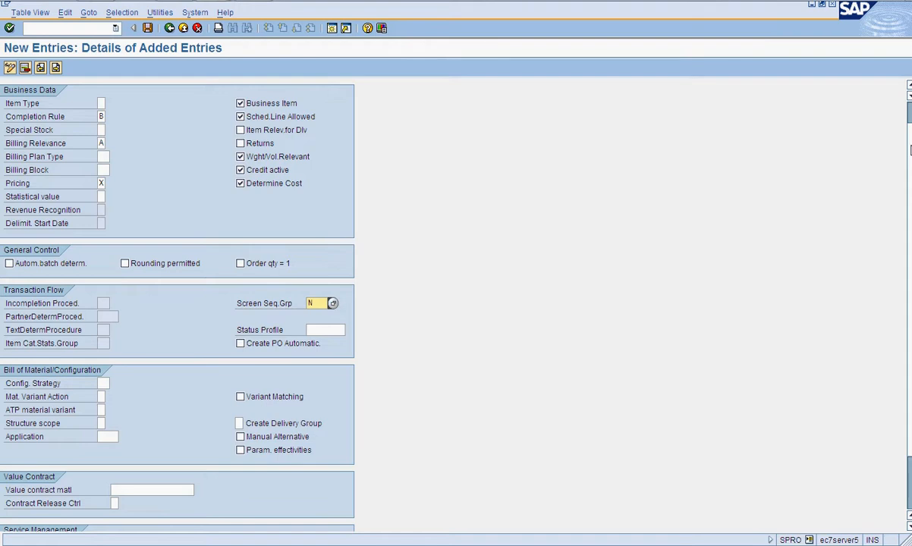
pyautogui.scroll(1, 910, 150)
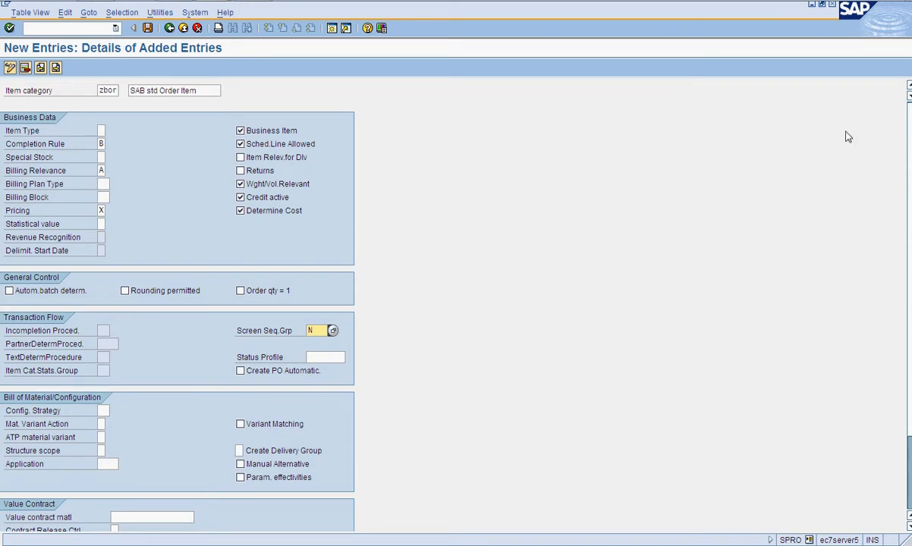
pyautogui.click(147, 28)
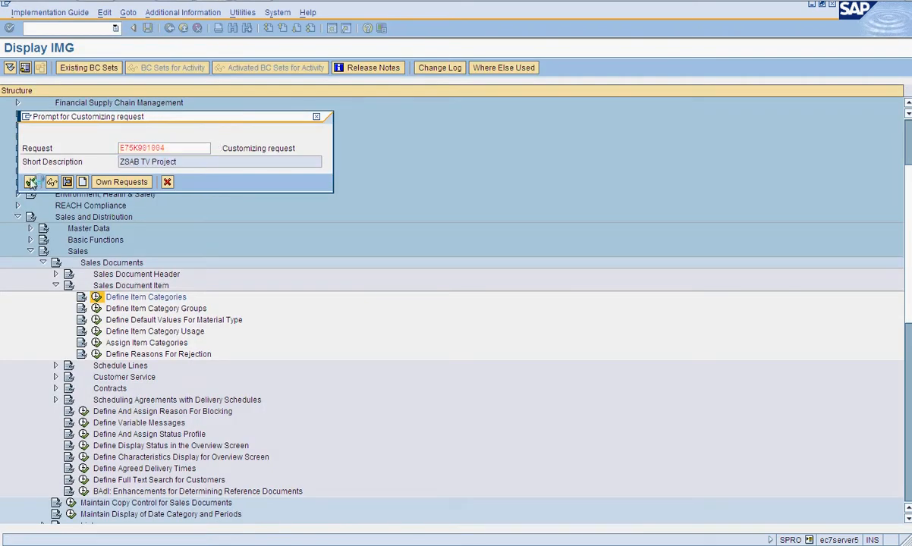
pyautogui.click(30, 182)
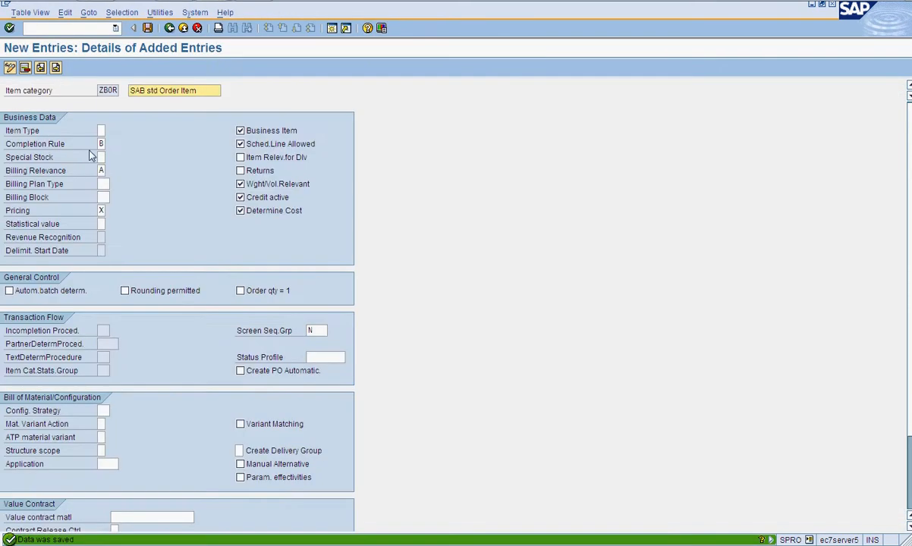
pyautogui.click(169, 29)
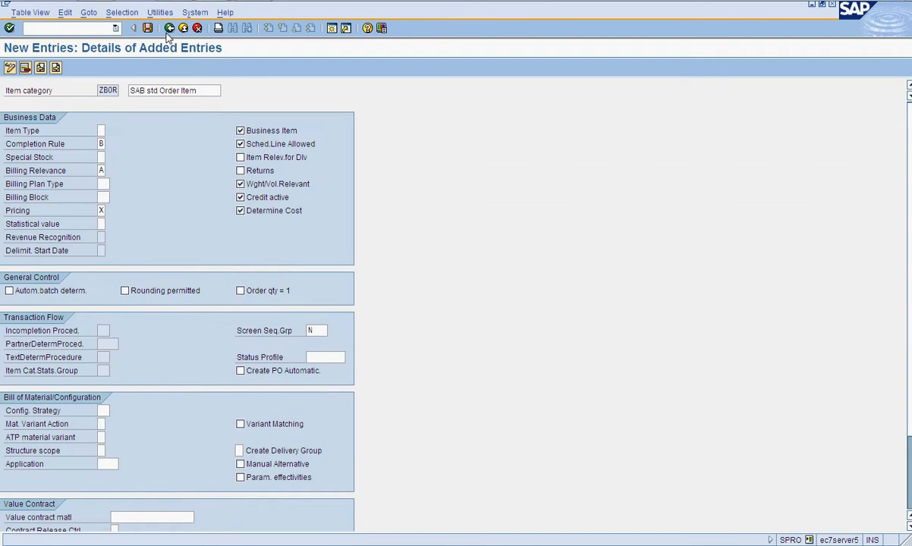
# Step: Start a new item category named zbcr with the description "SAB Credit item"
pyautogui.click(53, 70)
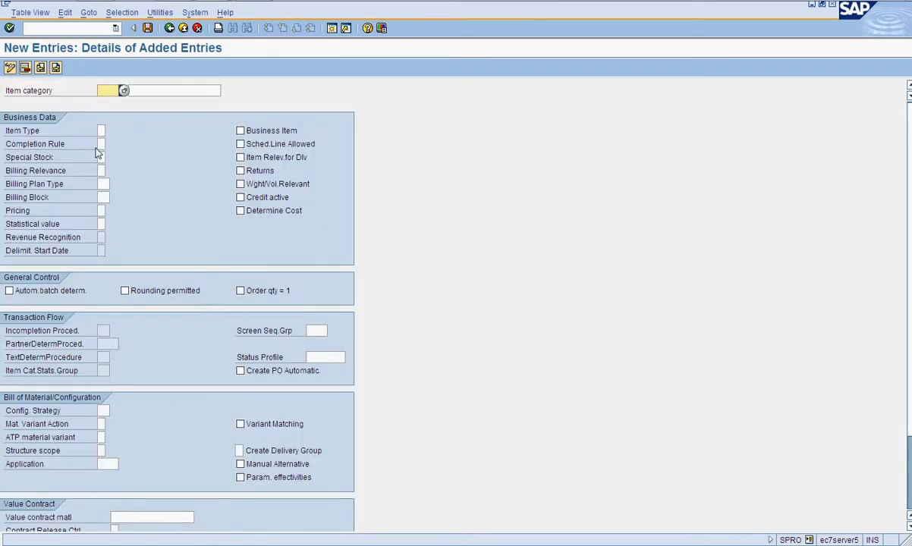
pyautogui.write('zbcr')
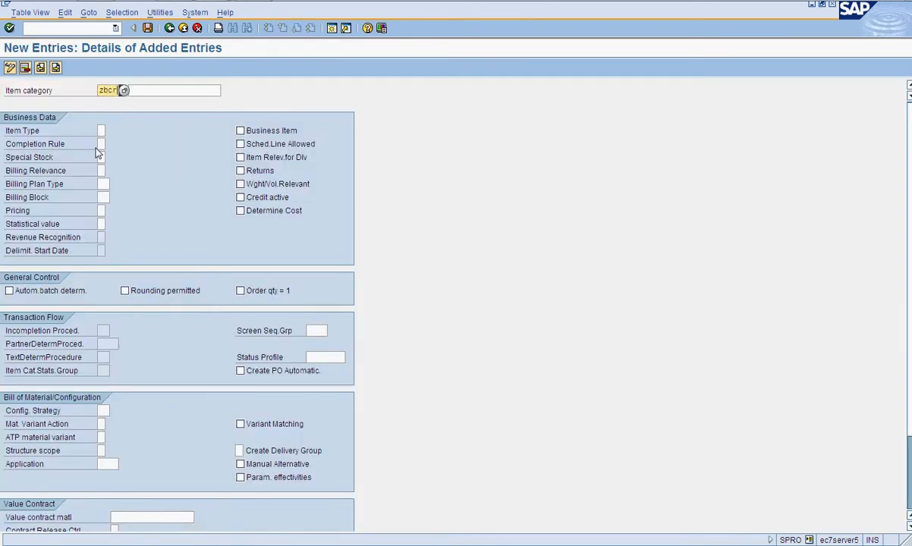
pyautogui.press('Tab')
pyautogui.press('Down')
pyautogui.press('Down')
pyautogui.press('Return')
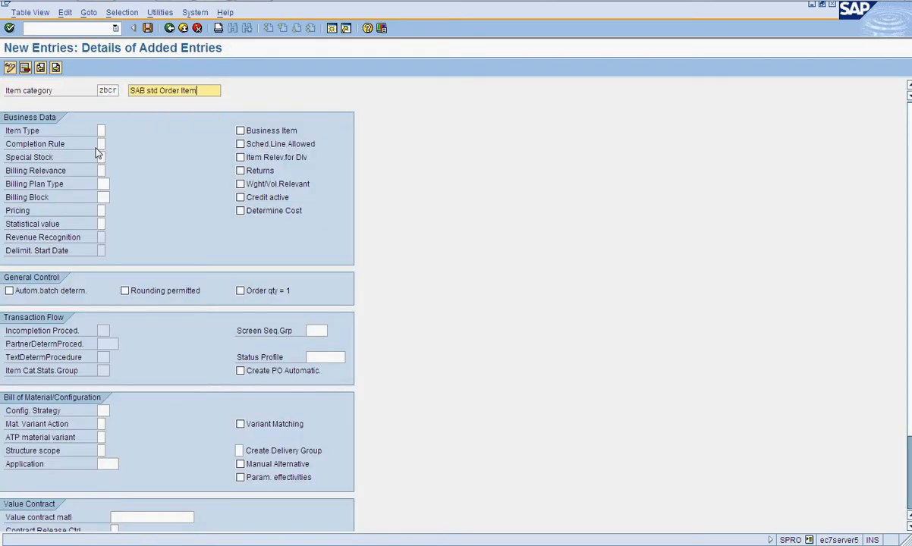
pyautogui.press('BackSpace')
pyautogui.press('BackSpace')
pyautogui.press('BackSpace')
pyautogui.press('BackSpace')
pyautogui.press('BackSpace')
pyautogui.press('BackSpace')
pyautogui.press('BackSpace')
pyautogui.press('BackSpace')
pyautogui.press('BackSpace')
pyautogui.press('BackSpace')
pyautogui.press('BackSpace')
pyautogui.press('BackSpace')
pyautogui.press('BackSpace')
pyautogui.press('BackSpace')
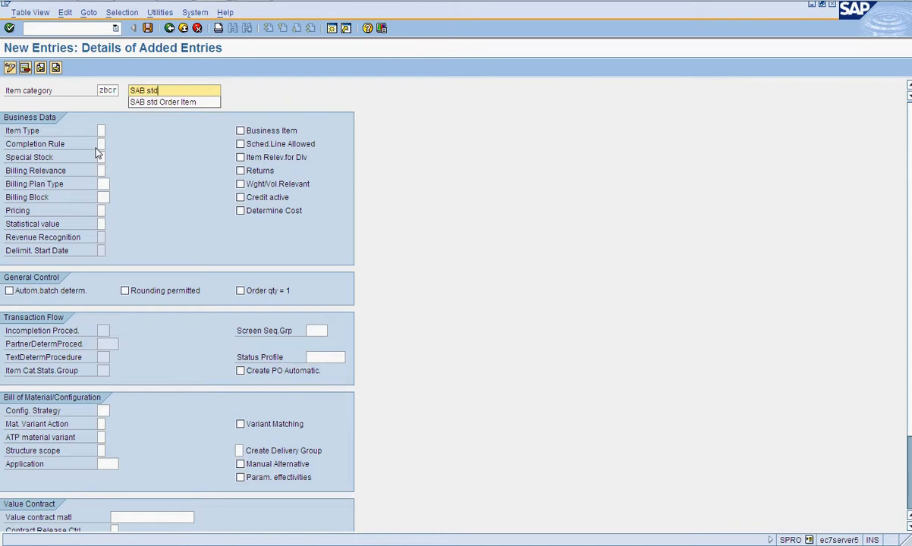
pyautogui.write('Credi')
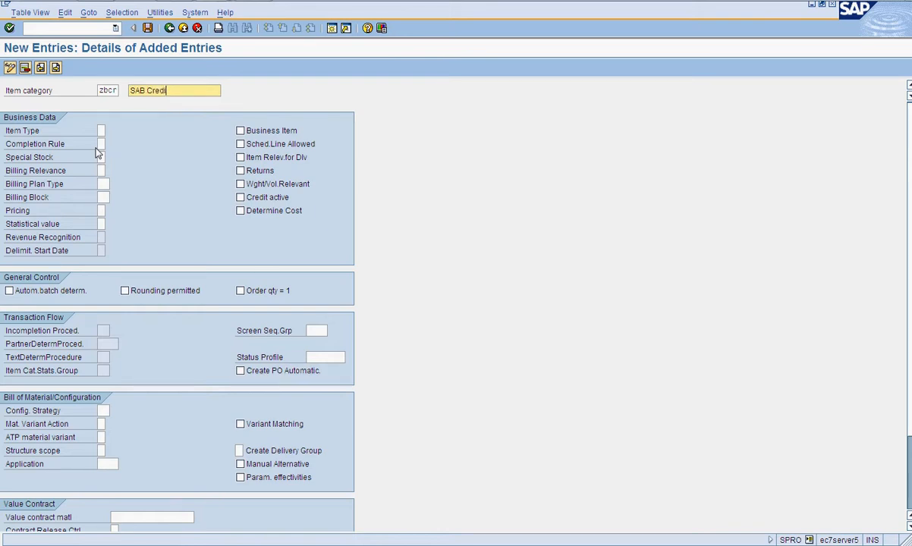
pyautogui.write('t Item')
# Step: Set the completion rule of item category zbcr to B, completed after full quantity has been referenced
pyautogui.click(104, 143)
pyautogui.click(111, 143)
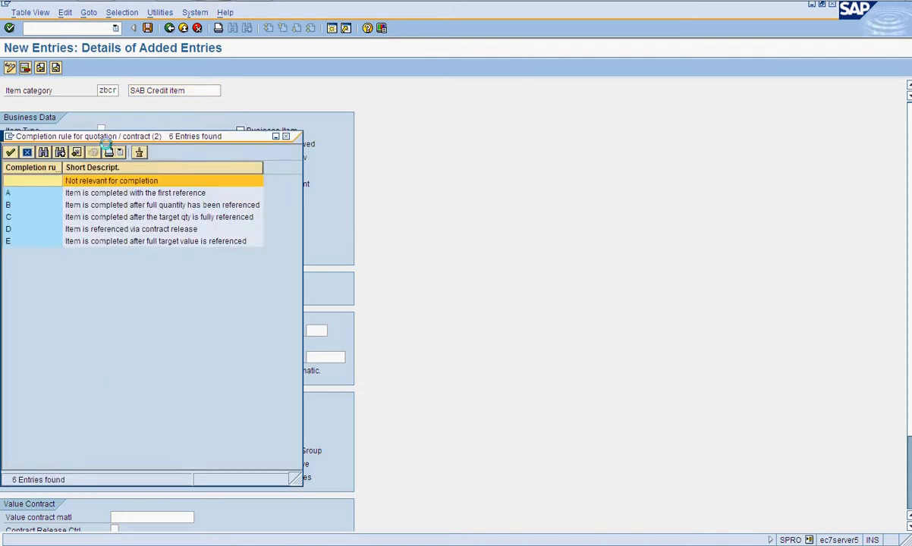
pyautogui.doubleClick(79, 206)
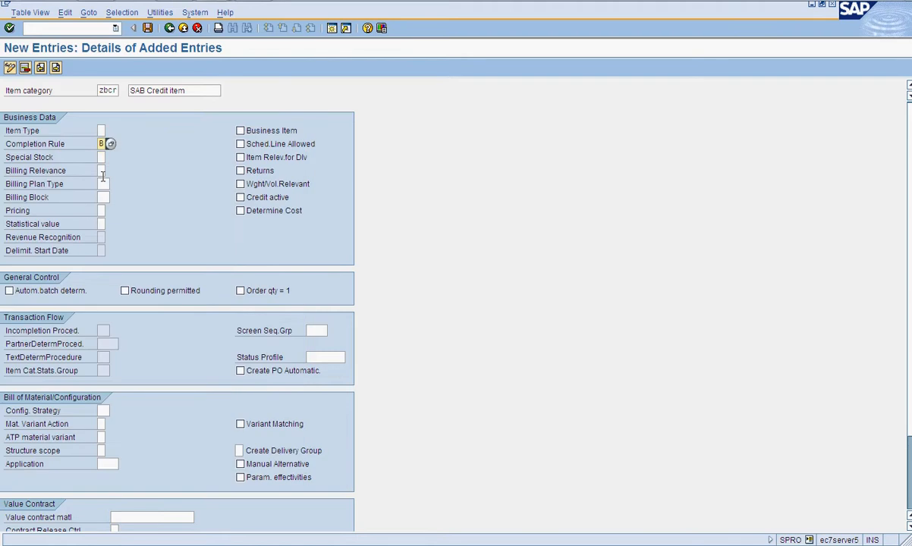
pyautogui.click(102, 182)
pyautogui.click(102, 171)
pyautogui.click(110, 171)
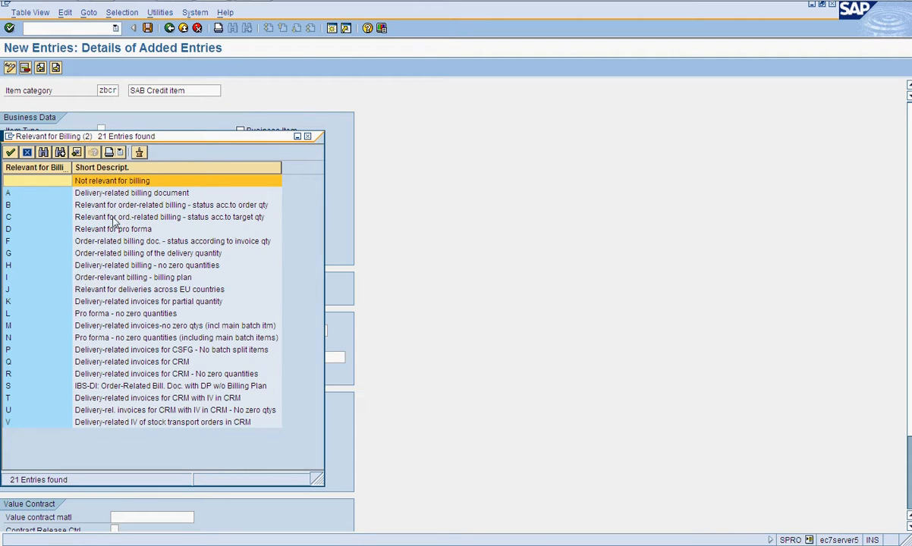
pyautogui.click(308, 136)
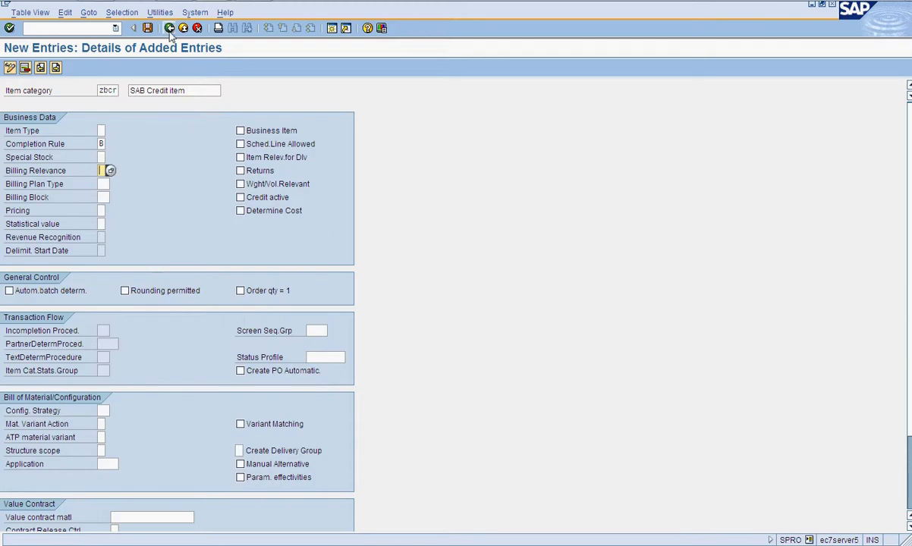
# Step: Set pricing of item category zbcr to X (Pricing standard) and enable Business Item and Determine Cost
pyautogui.click(101, 210)
pyautogui.click(111, 212)
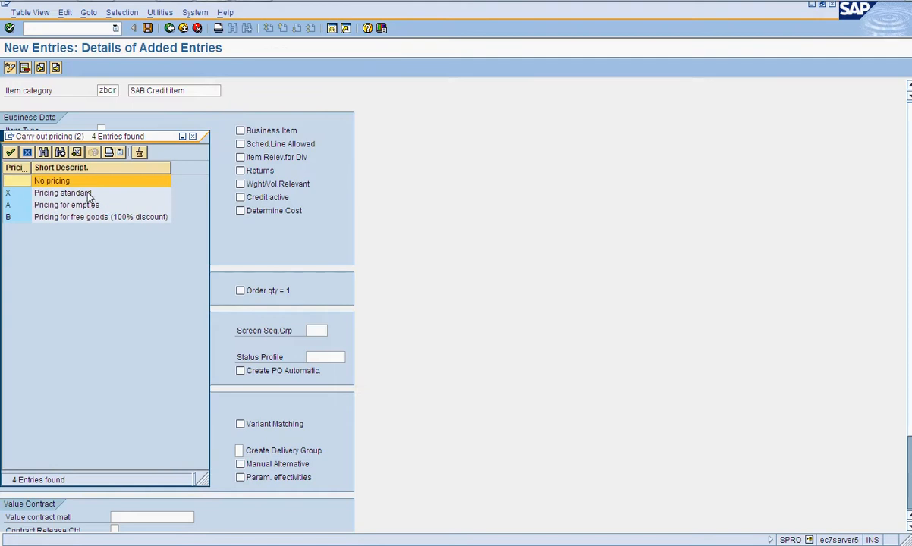
pyautogui.doubleClick(88, 195)
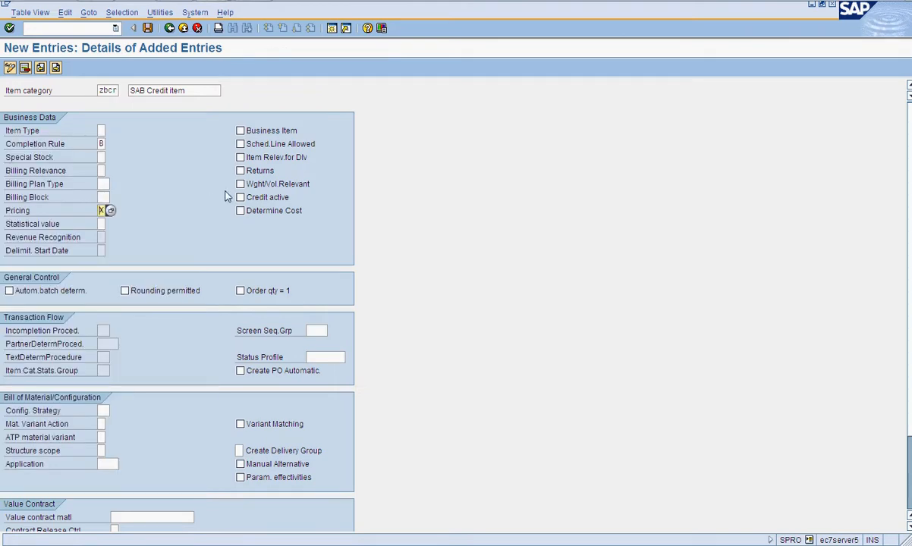
pyautogui.click(240, 131)
pyautogui.click(241, 211)
# Step: Set the screen sequence group of item category zbcr to N, save the entry and return to the item category overview
pyautogui.click(319, 331)
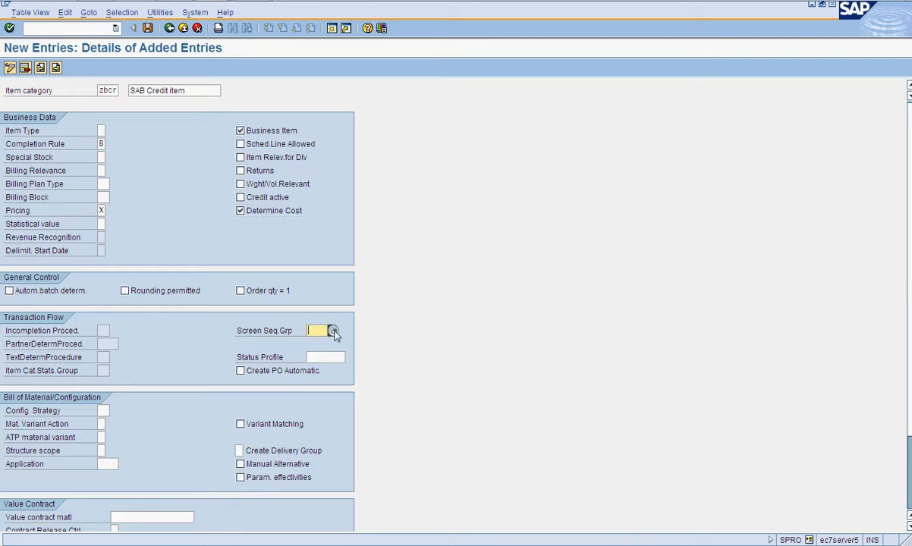
pyautogui.click(333, 331)
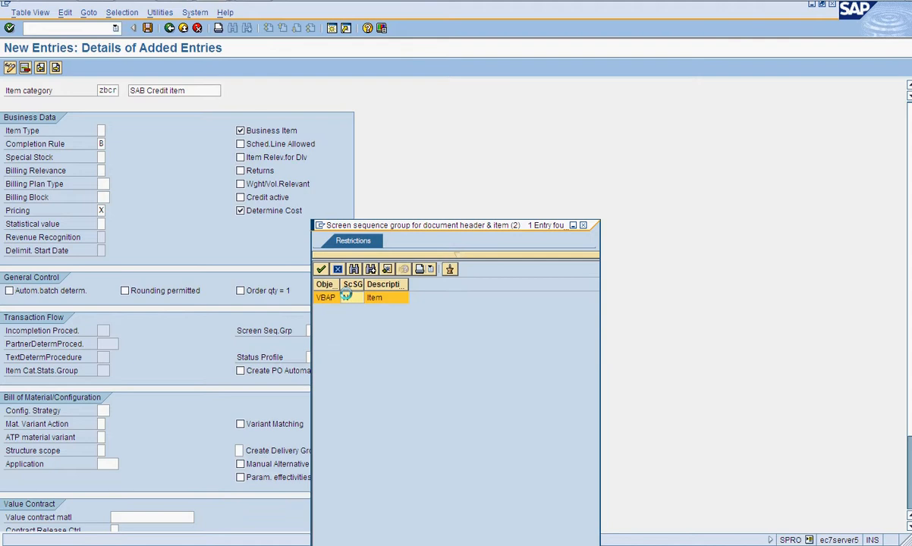
pyautogui.doubleClick(346, 297)
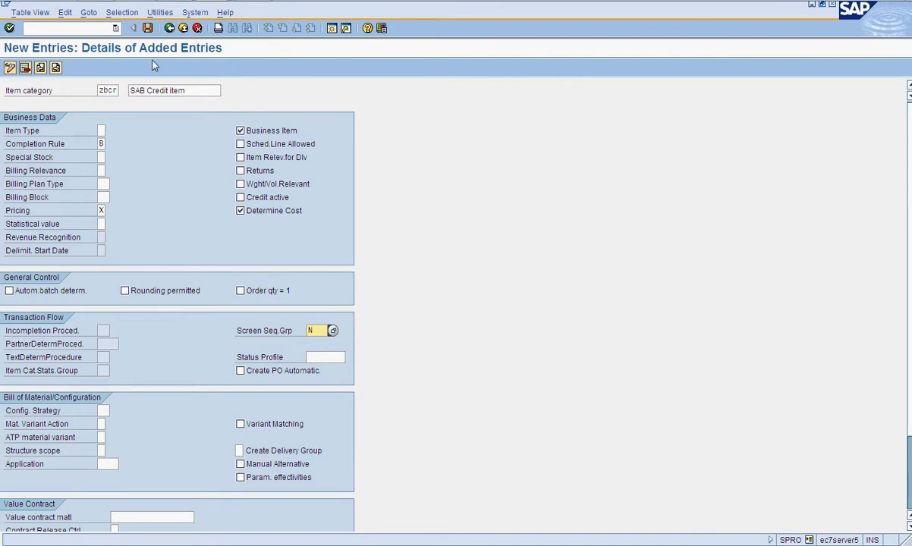
pyautogui.click(147, 28)
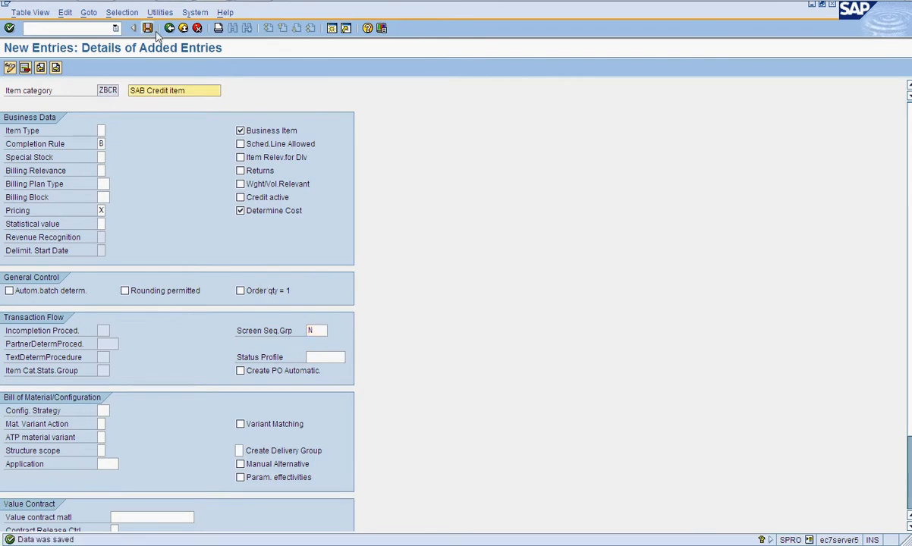
pyautogui.click(169, 28)
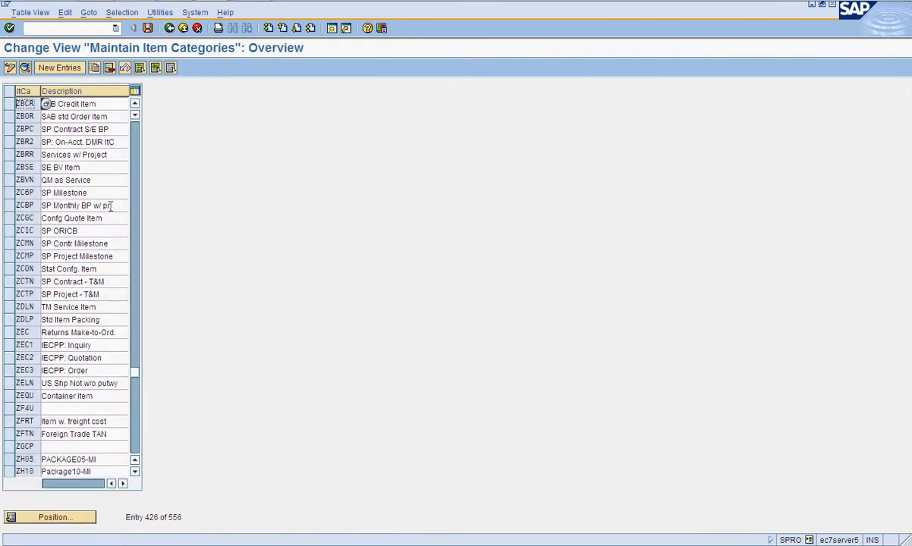
# Step: Examine the billing relevance and Returns settings of the standard item category G2N
pyautogui.click(54, 519)
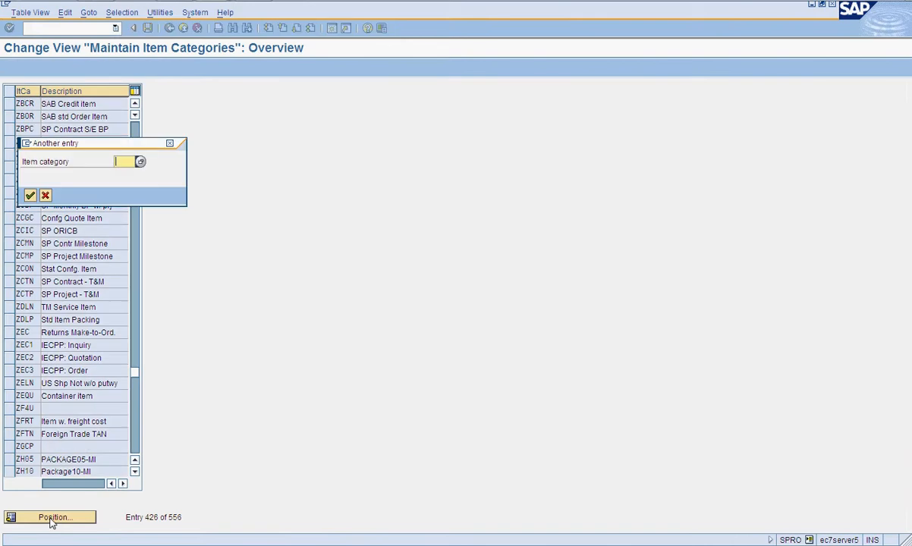
pyautogui.write('G2N')
pyautogui.press('Return')
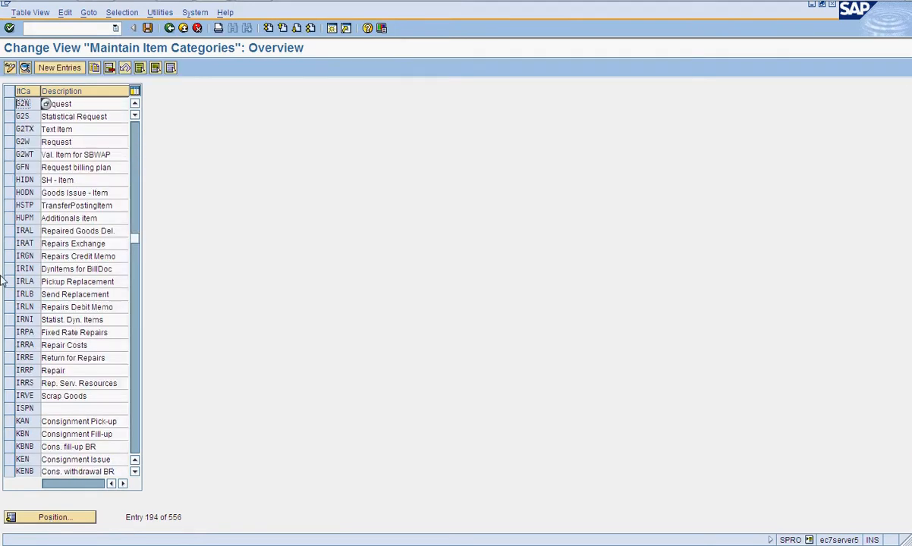
pyautogui.click(65, 106)
pyautogui.doubleClick(65, 106)
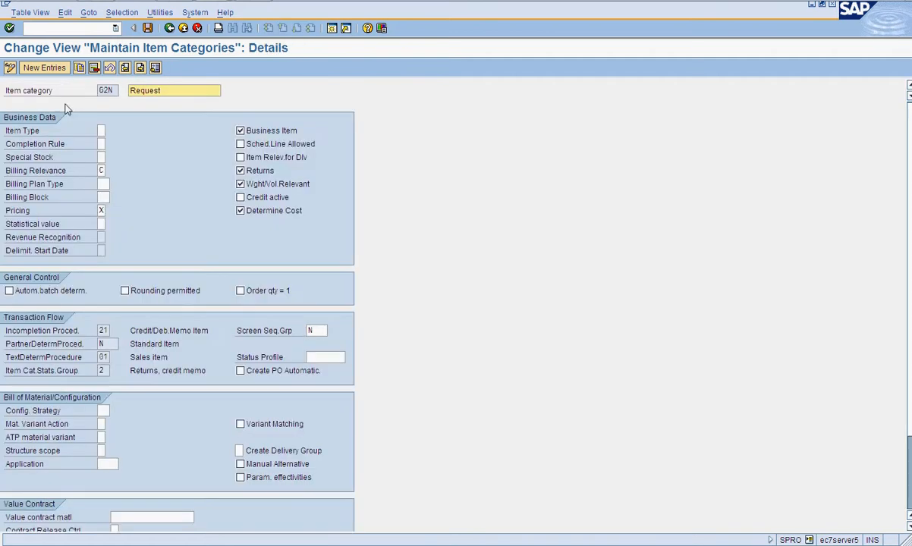
pyautogui.click(102, 171)
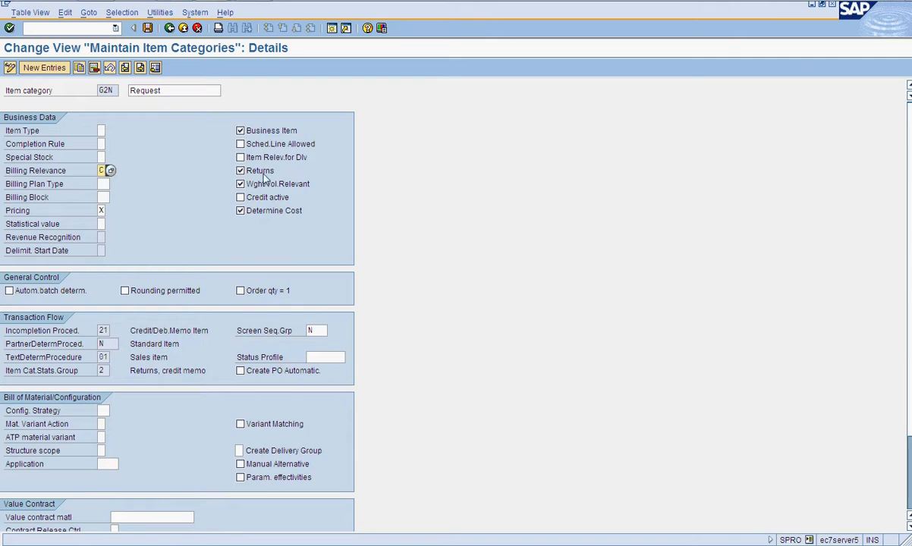
pyautogui.click(169, 28)
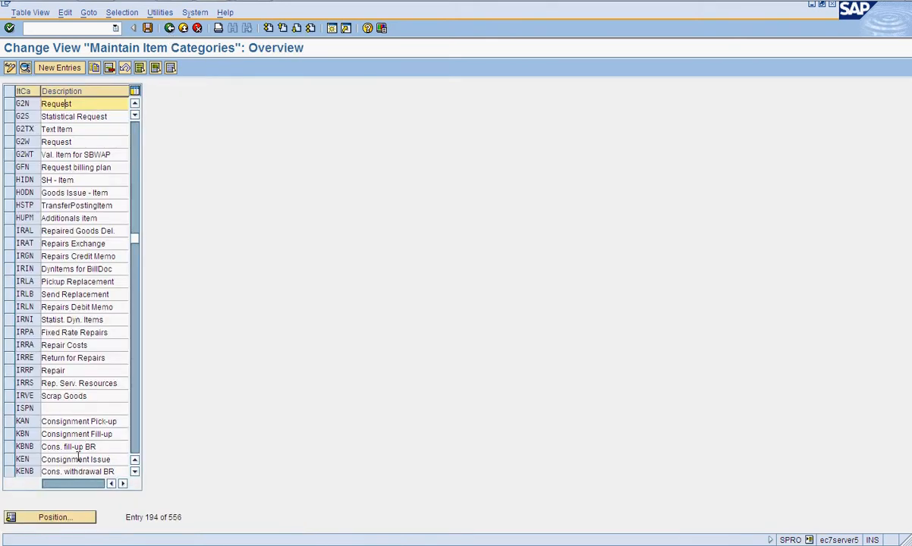
# Step: Reopen item category zbcr, enable Returns and set its billing relevance to C, order-related billing by target quantity
pyautogui.click(53, 518)
pyautogui.write('zbcr')
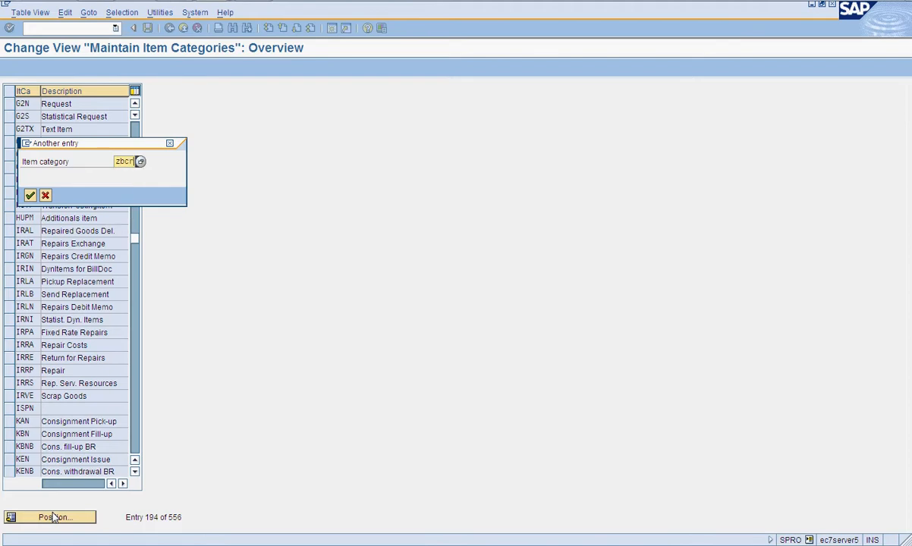
pyautogui.press('Return')
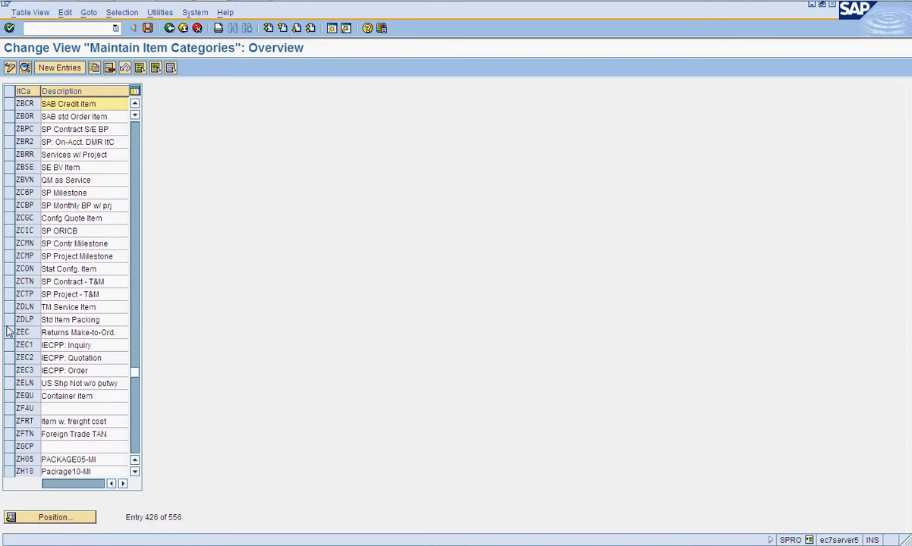
pyautogui.doubleClick(65, 102)
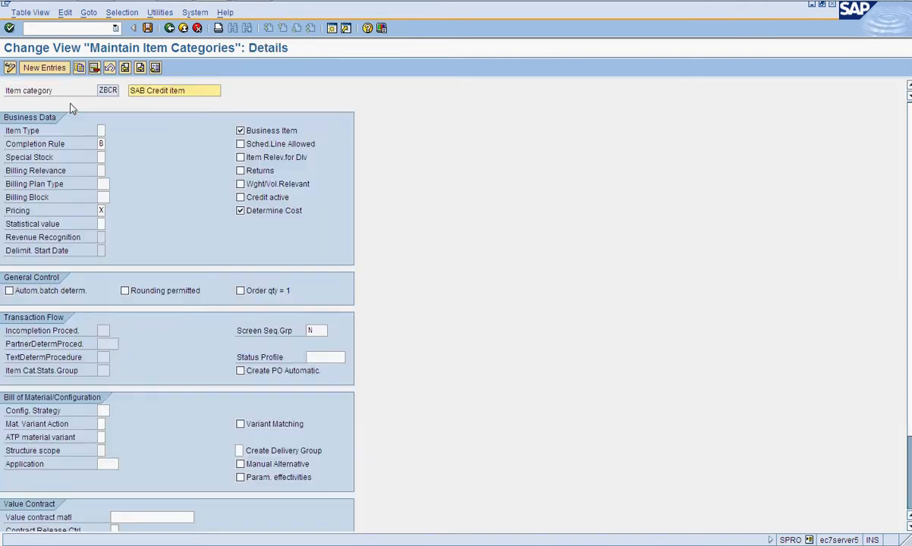
pyautogui.click(240, 171)
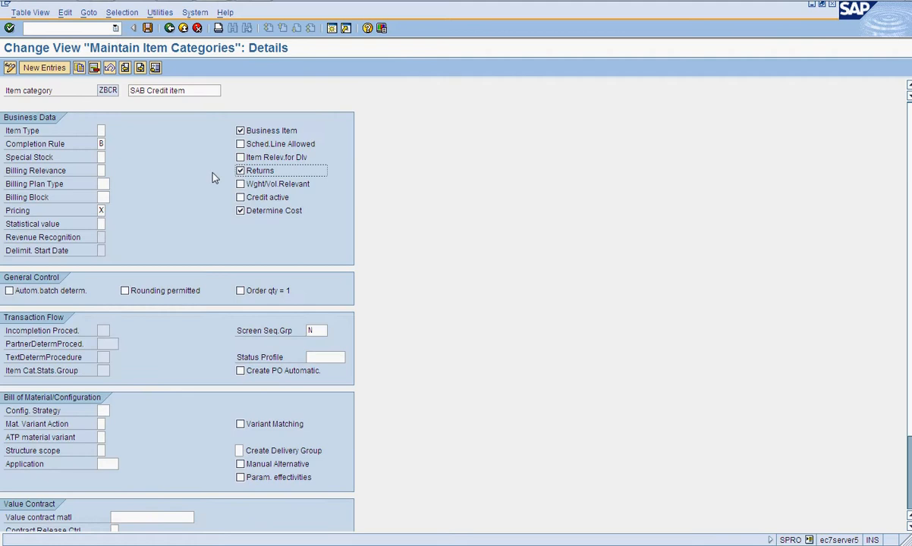
pyautogui.click(101, 171)
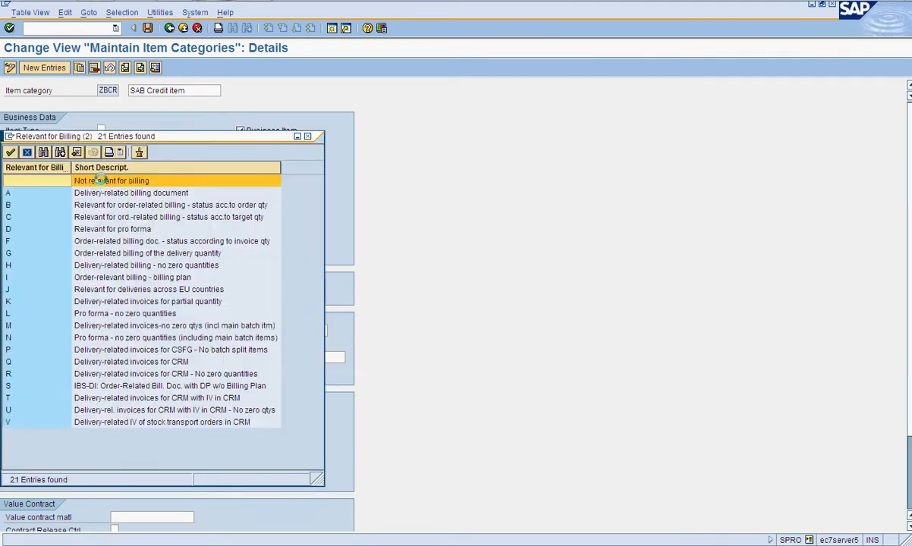
pyautogui.click(77, 218)
pyautogui.click(77, 220)
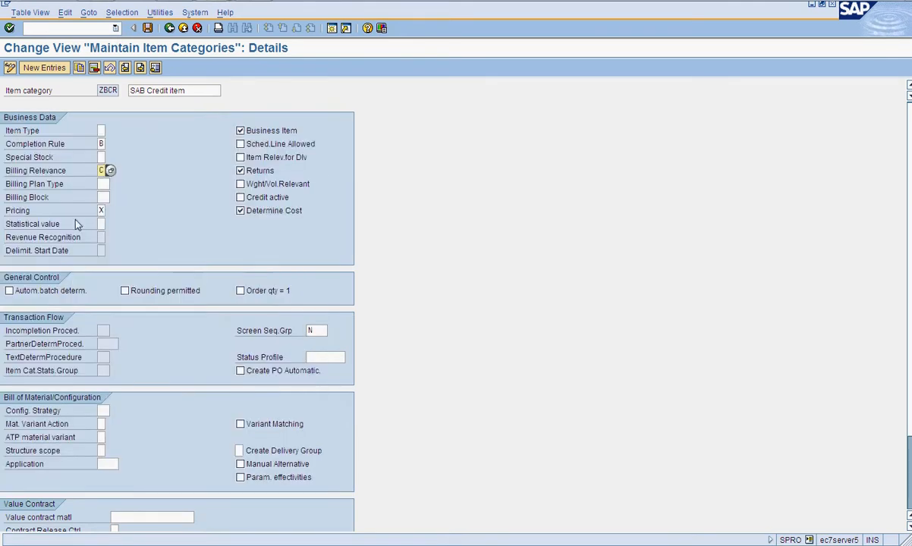
# Step: Save the changes to item category ZBCR and return to the implementation guide
pyautogui.click(149, 30)
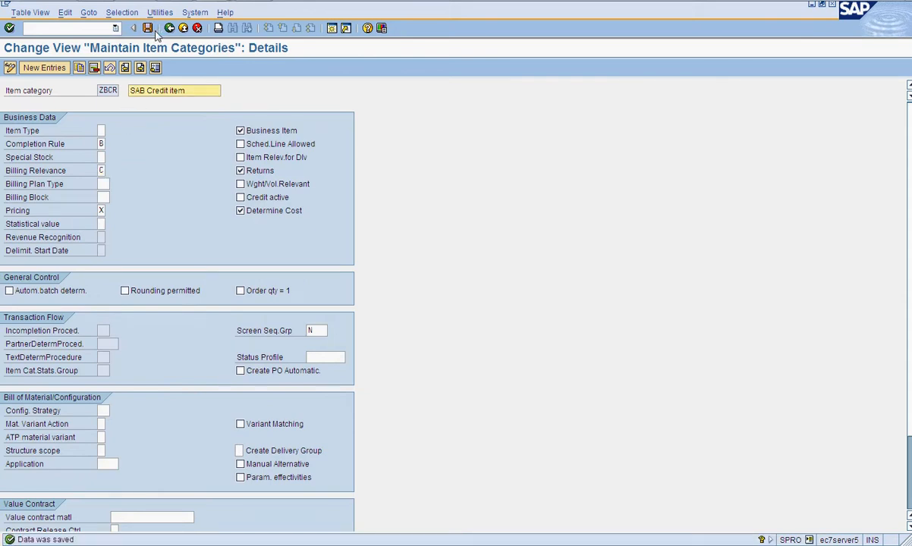
pyautogui.click(148, 28)
pyautogui.click(168, 28)
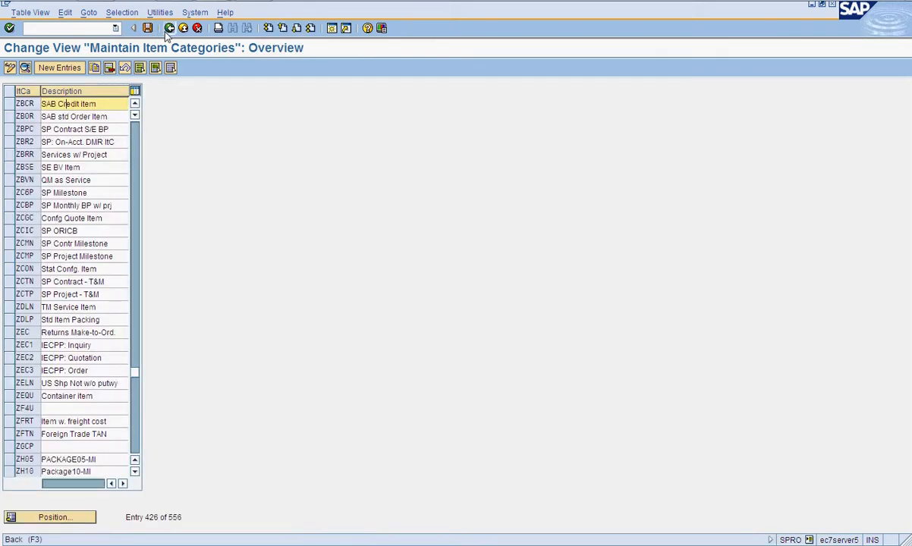
pyautogui.click(168, 28)
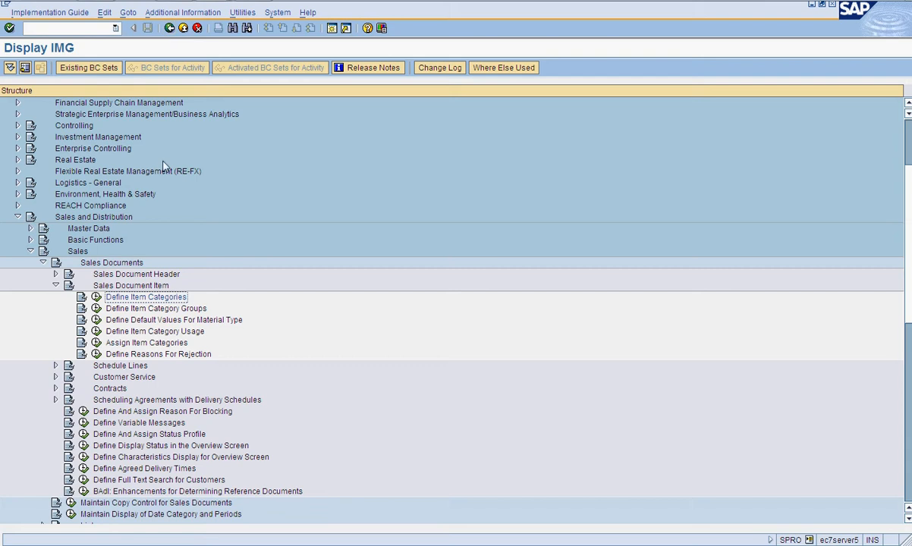
# Step: Define a new item category group zsab described "SAB Item Ctgy Group" and save it under the ZSAB TV Project customizing request
pyautogui.click(94, 312)
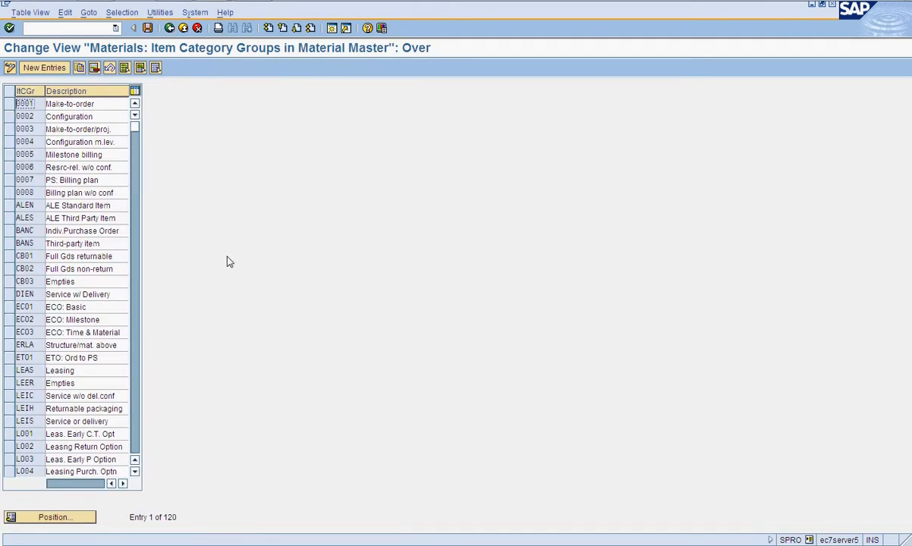
pyautogui.click(50, 70)
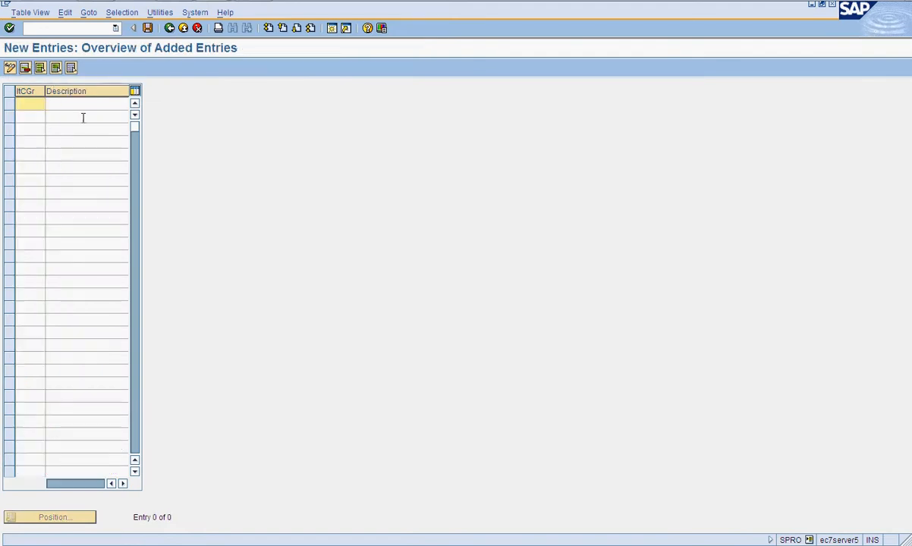
pyautogui.write('zsab')
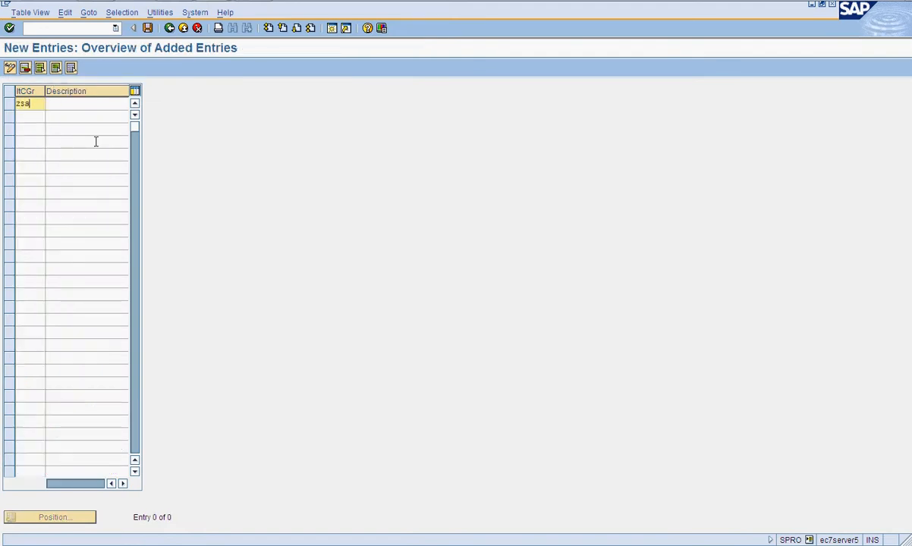
pyautogui.press('Tab')
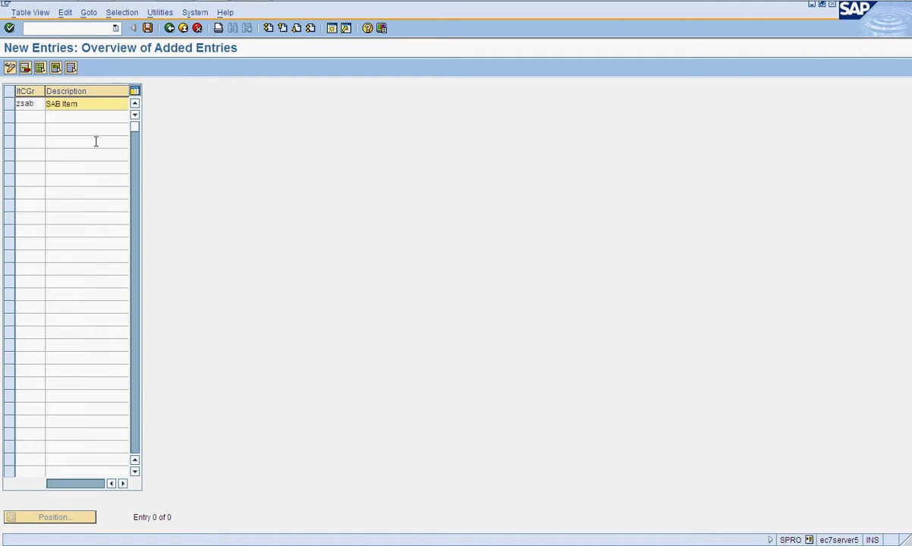
pyautogui.write('SAB Item Ctgy Group')
pyautogui.click(147, 29)
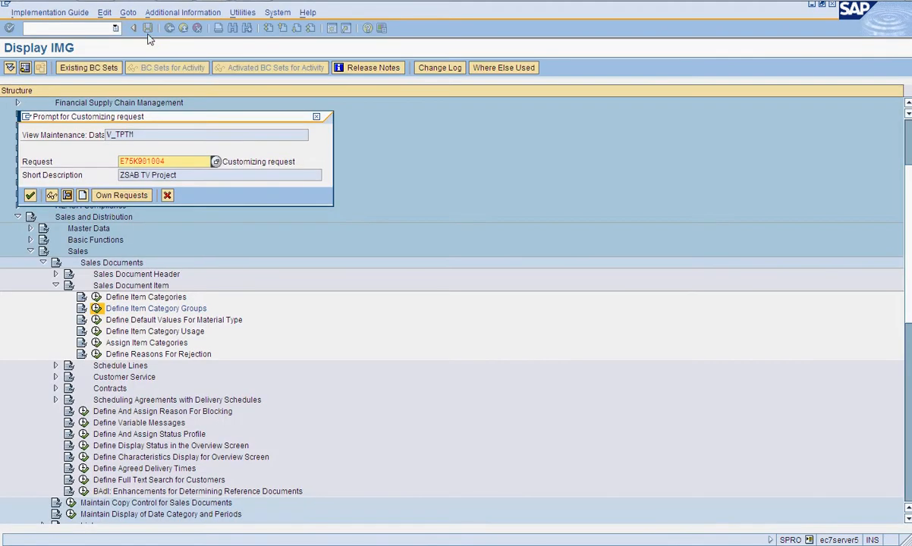
pyautogui.click(31, 194)
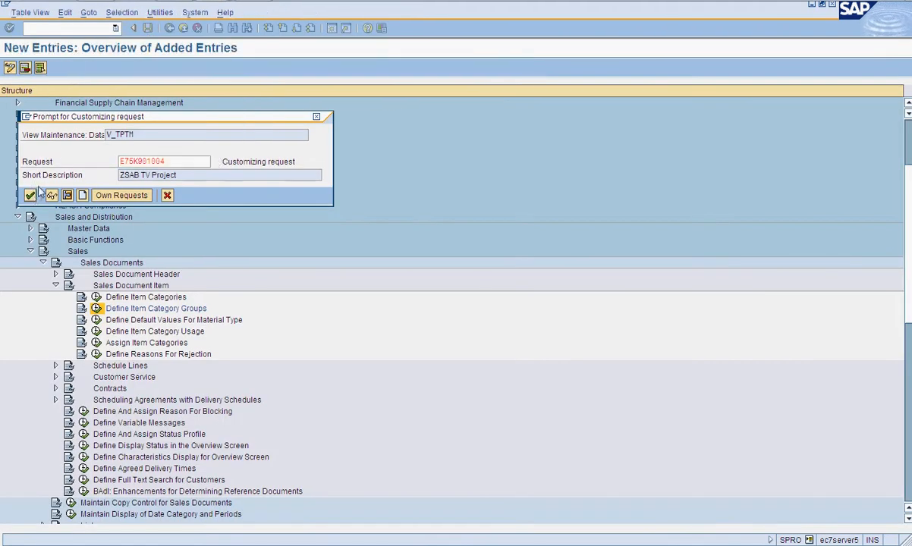
# Step: In the Customer Change session, cancel the customer selection and call up material 700000030 for change with transaction MM02
pyautogui.click(190, 2)
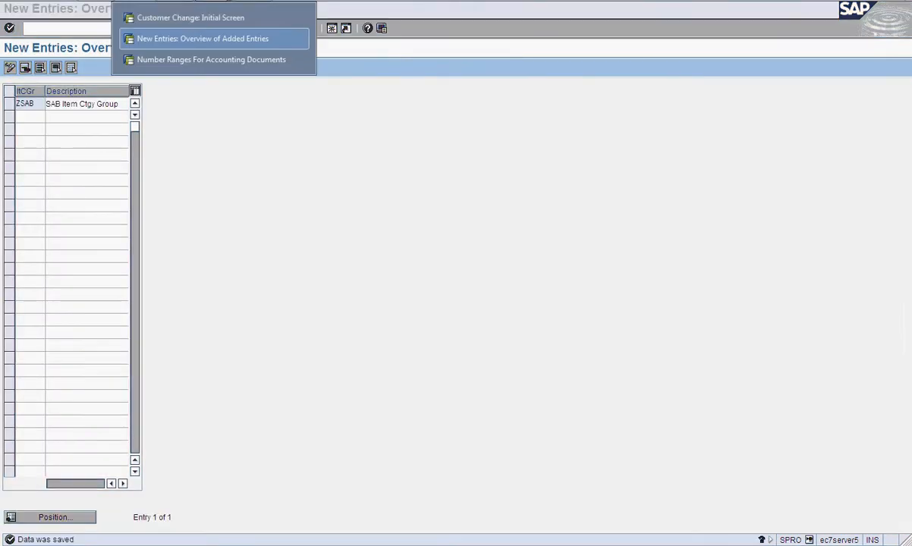
pyautogui.click(195, 22)
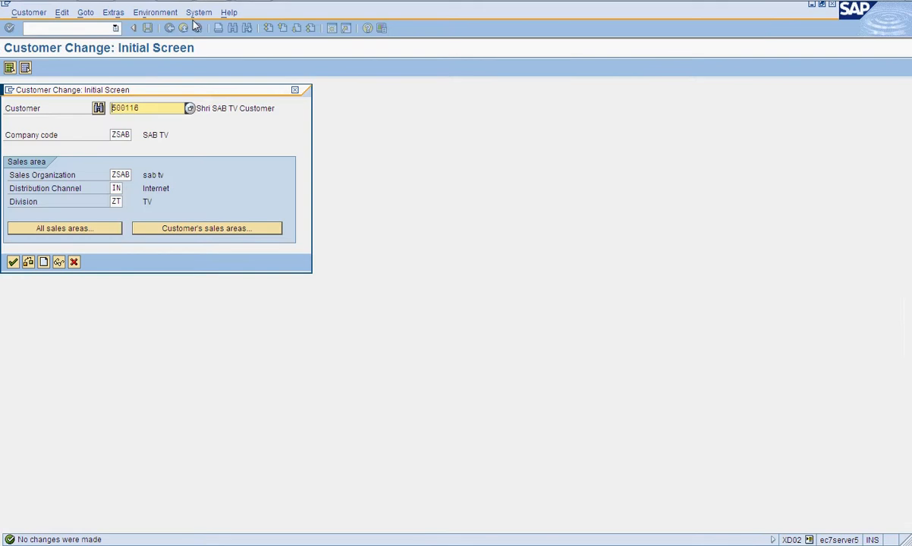
pyautogui.click(74, 261)
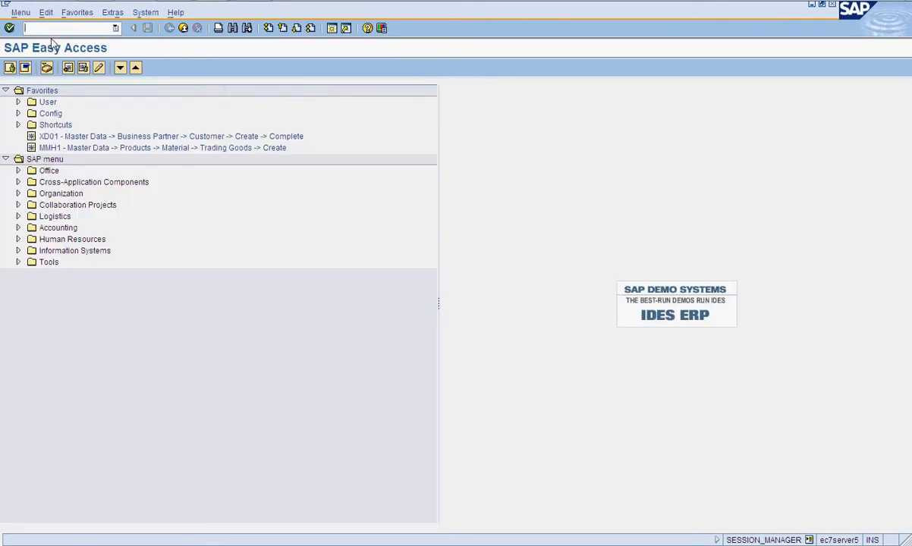
pyautogui.write('/nmm02')
pyautogui.press('Return')
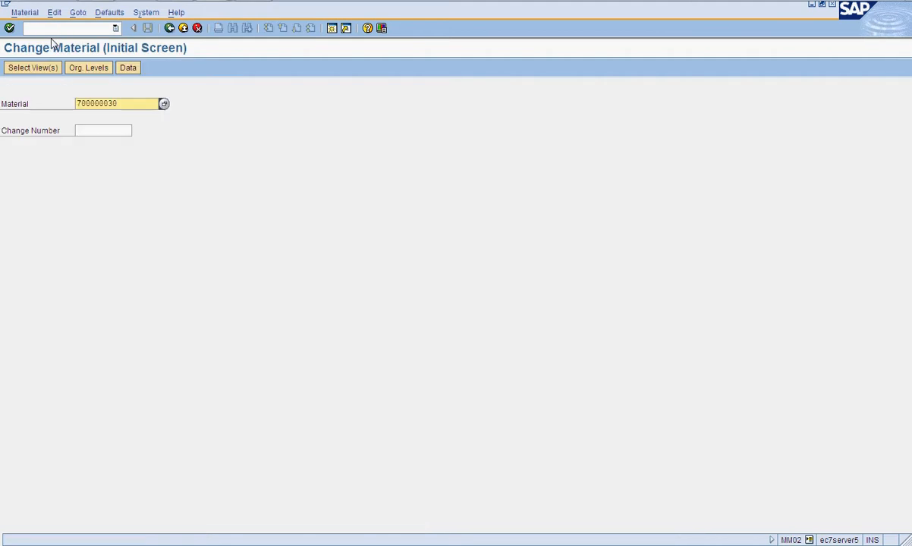
pyautogui.press('Return')
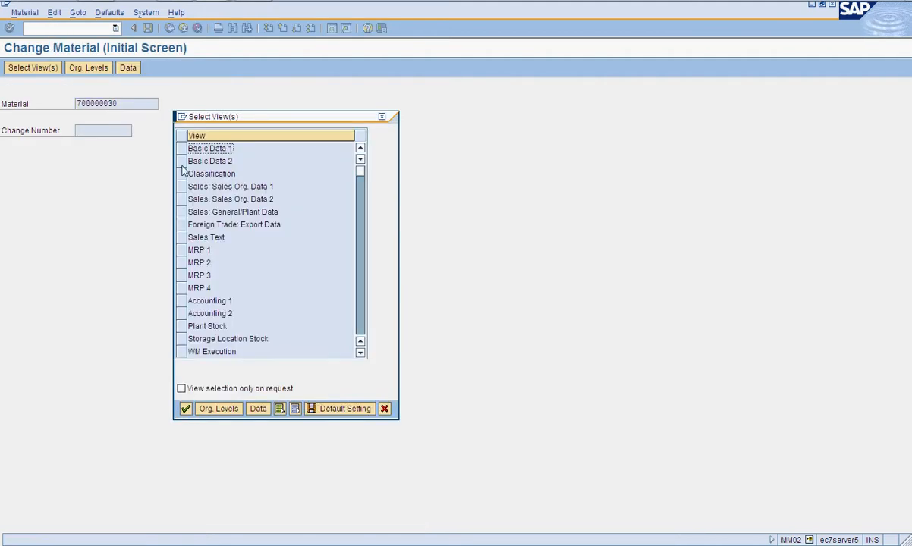
# Step: Open the material's Sales Org. Data 2 view for plant zsab, sales organization ZSAB and distribution channel IN
pyautogui.click(181, 202)
pyautogui.press('Return')
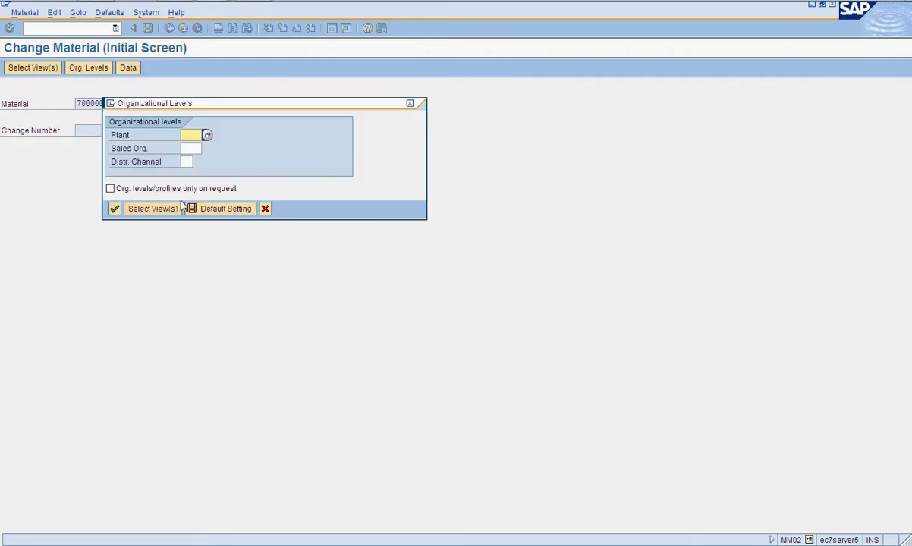
pyautogui.press('Down')
pyautogui.press('Return')
pyautogui.press('Tab')
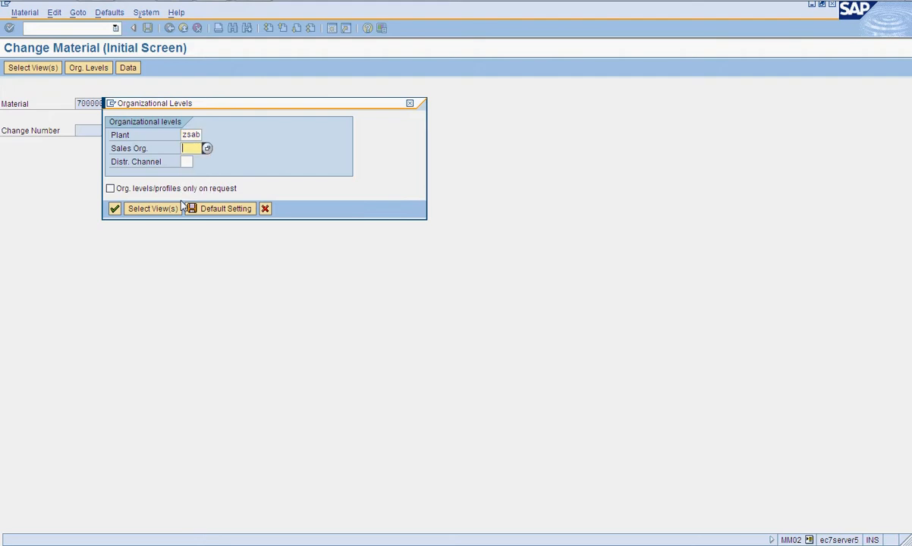
pyautogui.press('Down')
pyautogui.press('Down')
pyautogui.press('Return')
pyautogui.press('Tab')
pyautogui.write('in')
pyautogui.press('Return')
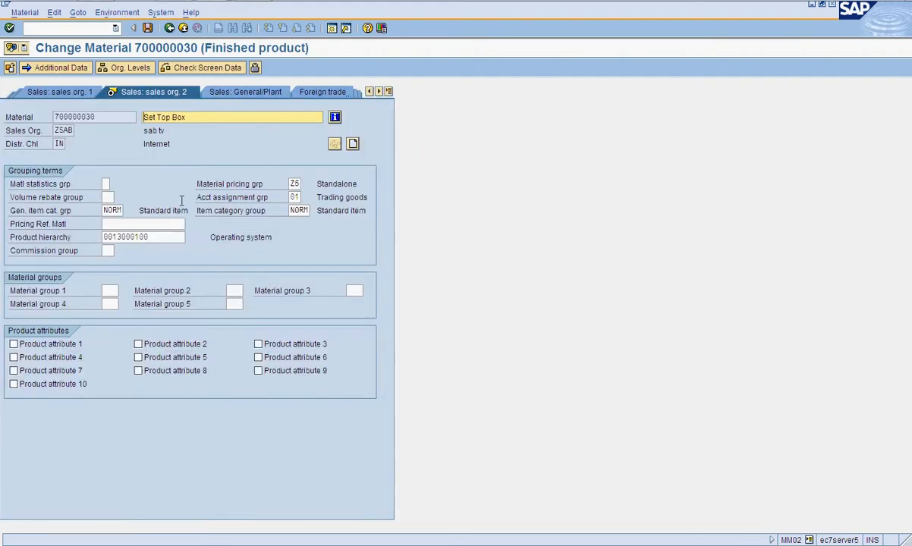
# Step: Set the general item category group of the Set Top Box material to zsab
pyautogui.click(124, 210)
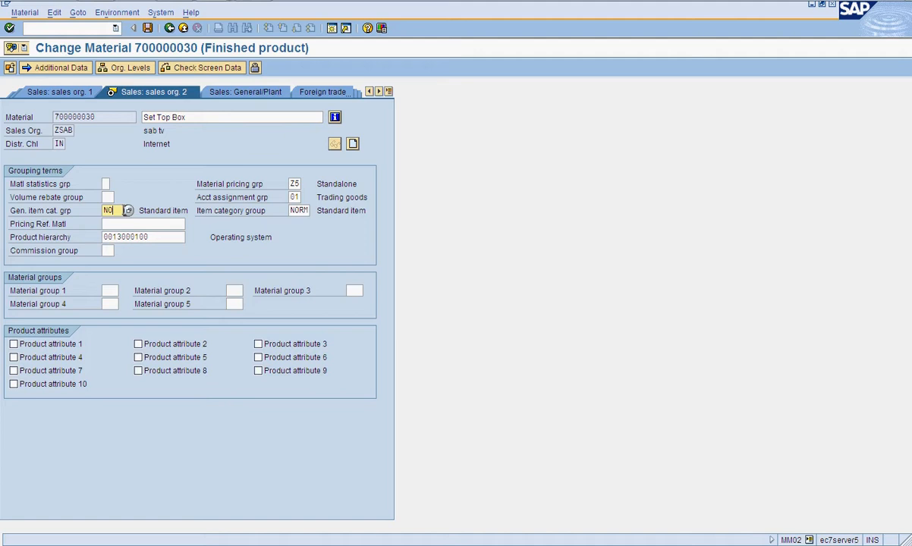
pyautogui.press('BackSpace')
pyautogui.press('BackSpace')
pyautogui.write('zsab')
pyautogui.press('Tab')
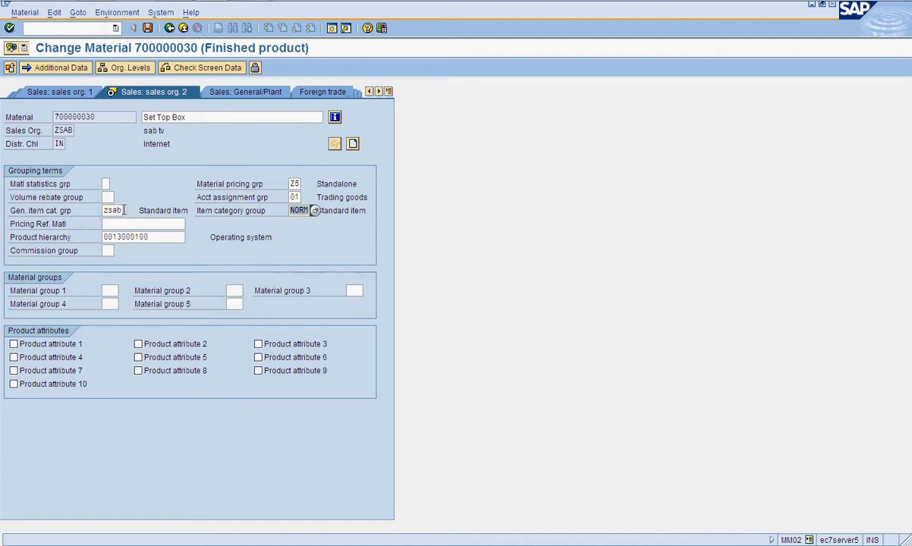
# Step: Set the Set Top Box material's item category group to zsab and save the material
pyautogui.press('BackSpace')
pyautogui.write('zsab')
pyautogui.click(148, 29)
# Step: Switch to the customizing session, leave the item category groups and start a new entry in the Assign Item Categories activity
pyautogui.hotkey('alt', 'Tab')
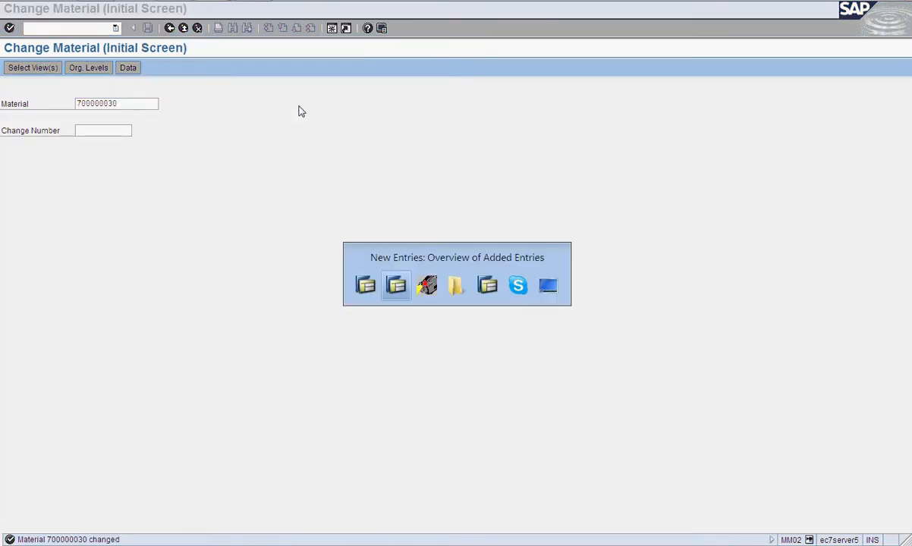
pyautogui.click(170, 29)
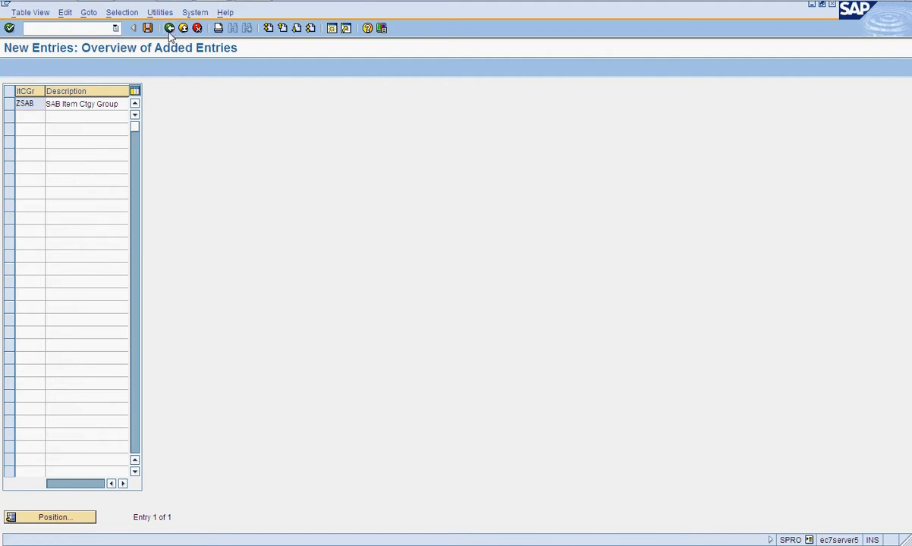
pyautogui.click(170, 33)
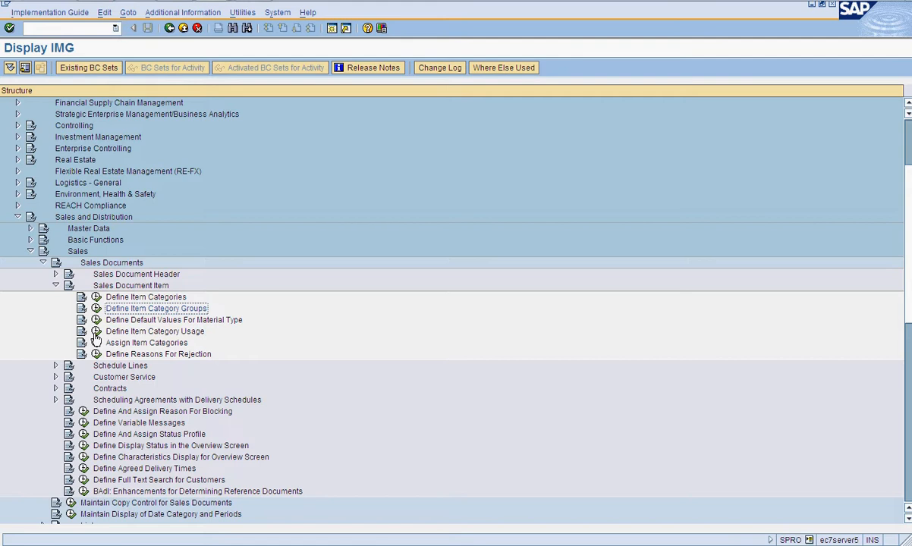
pyautogui.click(97, 343)
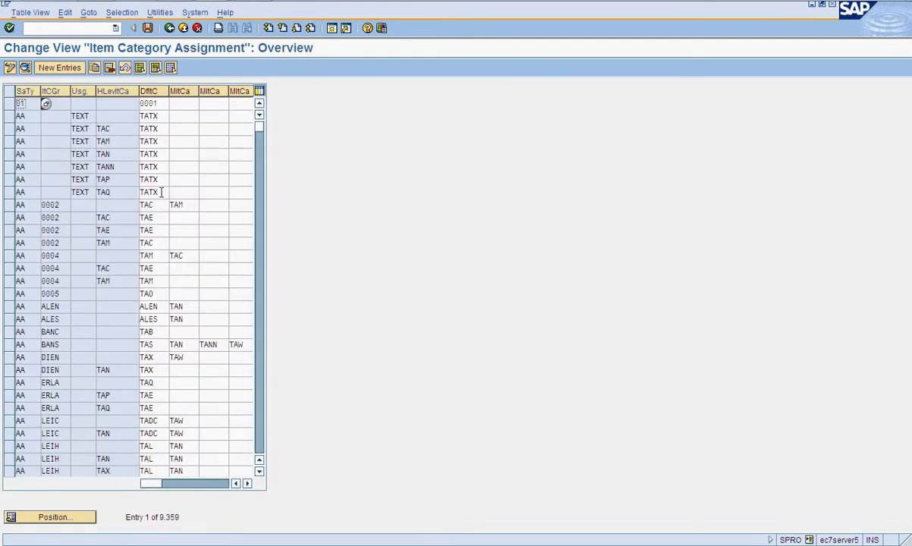
pyautogui.click(60, 68)
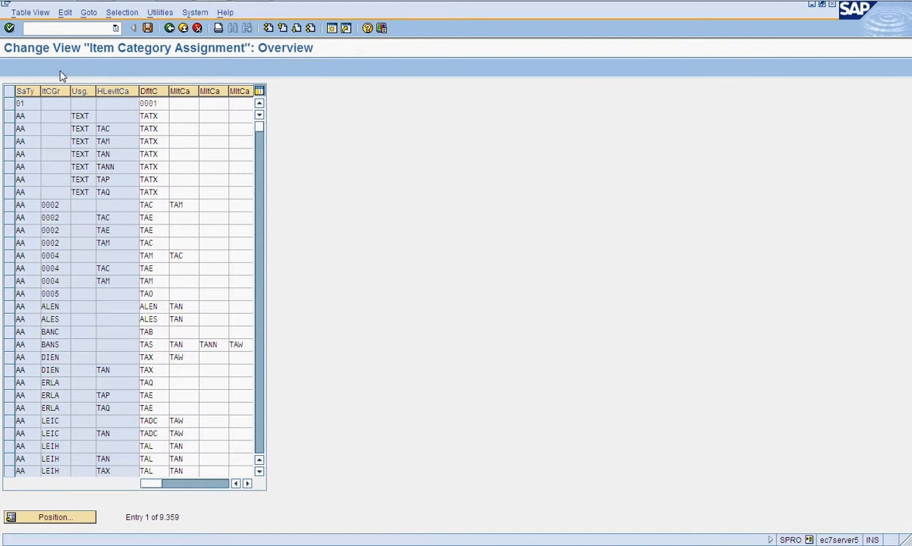
# Step: Enter zsab as the new assignment's sales document type and item category group, and view the available item usages without choosing one
pyautogui.write('zsab')
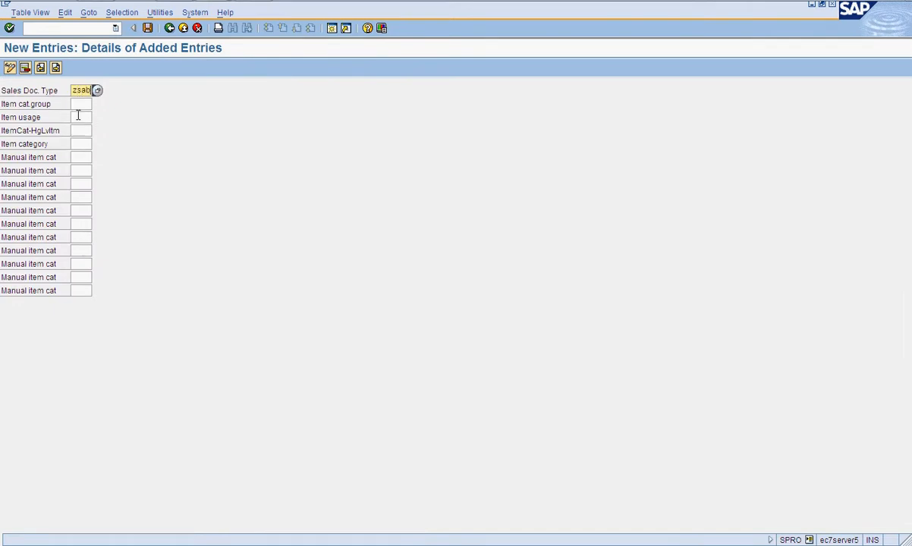
pyautogui.press('Tab')
pyautogui.write('zsab')
pyautogui.press('Tab')
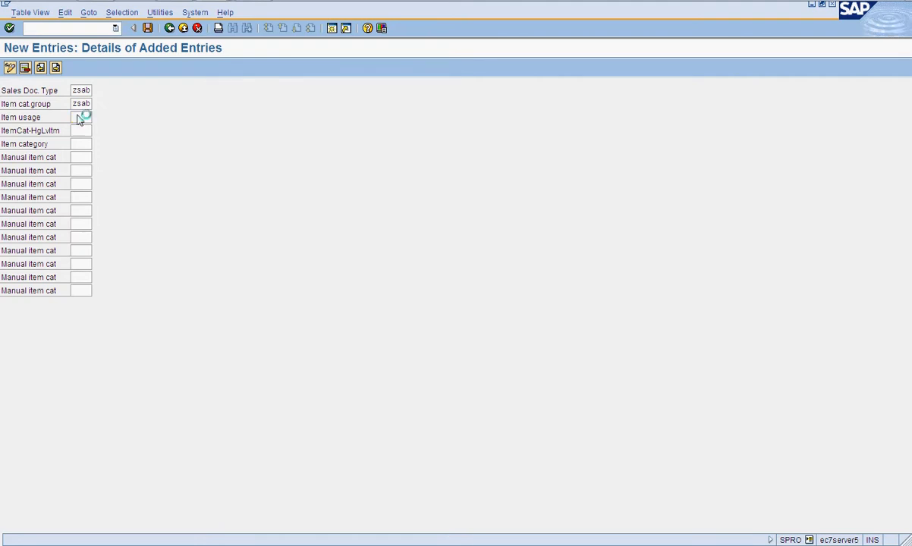
pyautogui.click(97, 118)
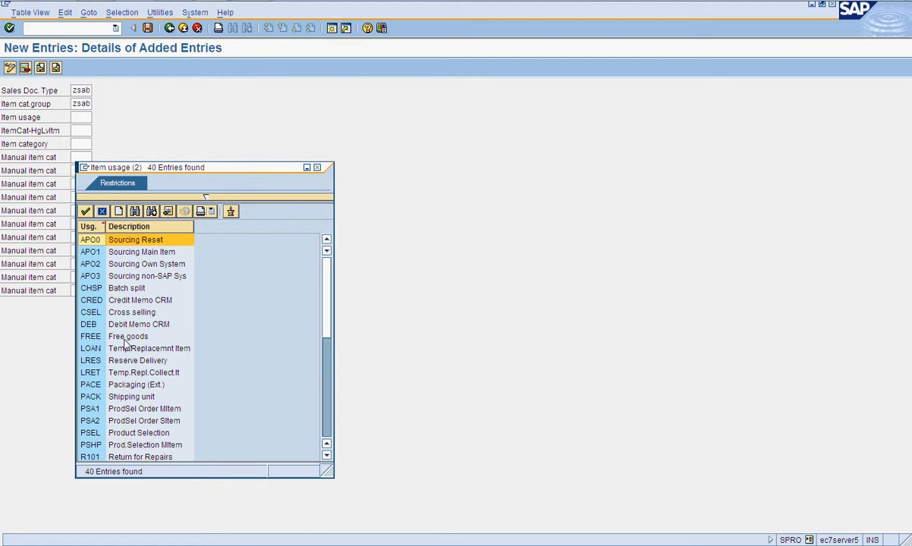
pyautogui.click(327, 402)
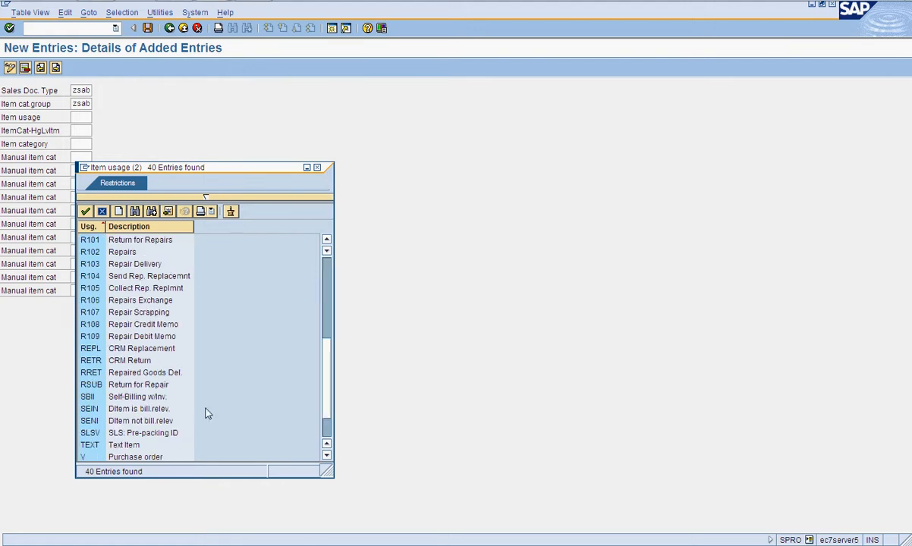
pyautogui.click(317, 167)
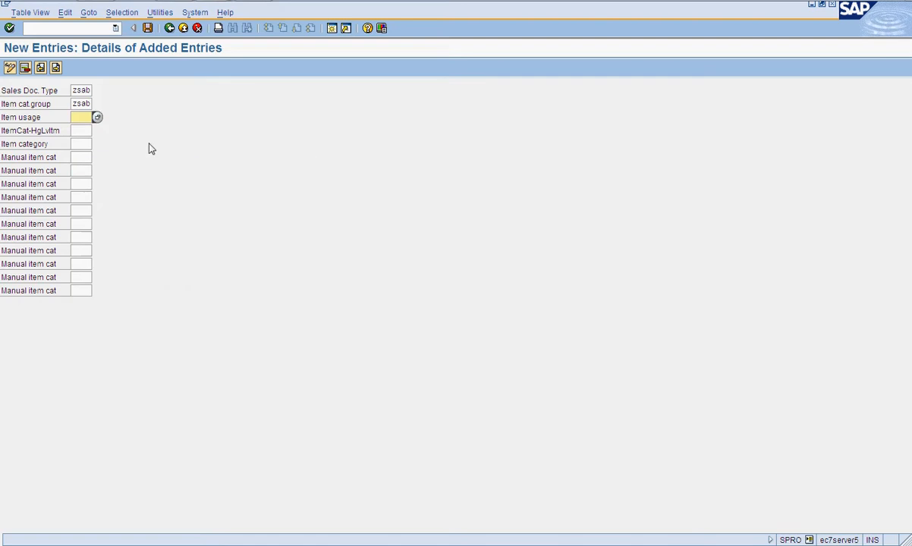
# Step: Enter zbor as the assignment's item category and tan as its first manual item category, leaving the higher-level category empty
pyautogui.click(81, 130)
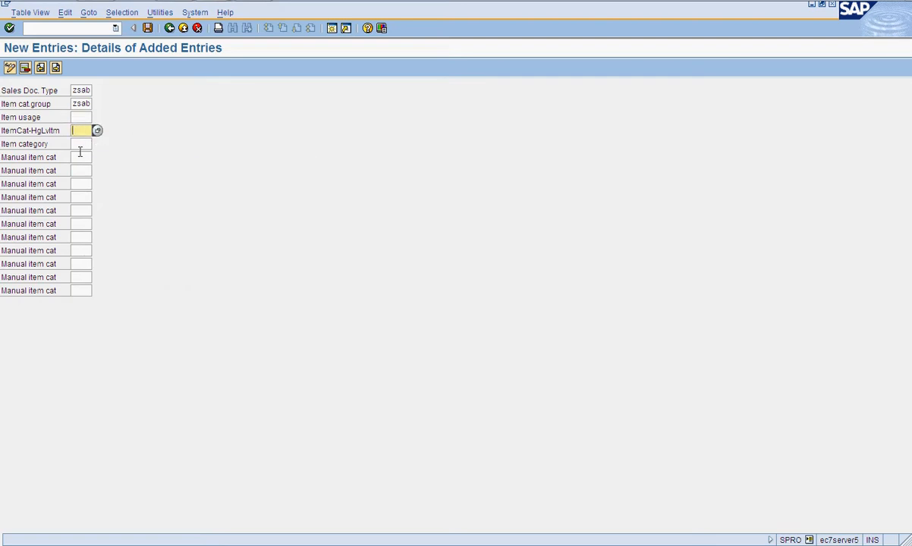
pyautogui.click(79, 144)
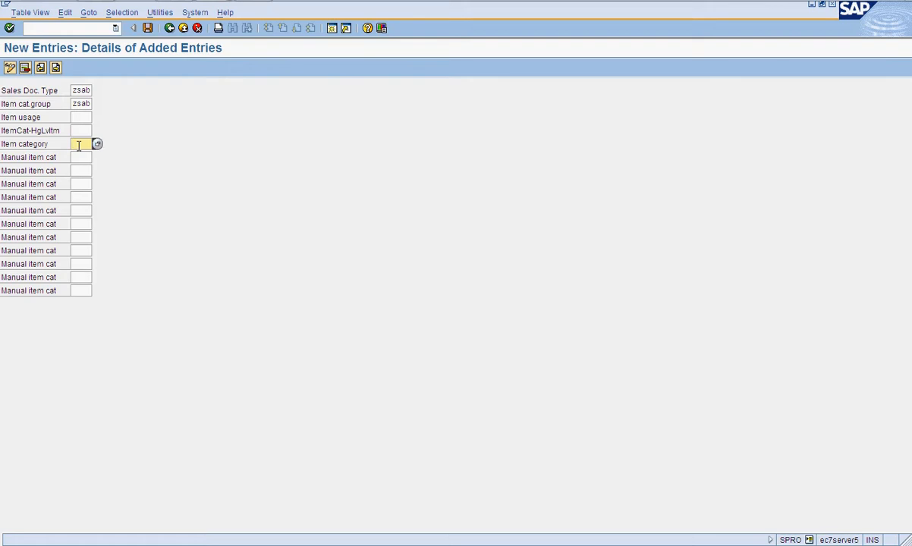
pyautogui.write('zsa')
pyautogui.press('BackSpace')
pyautogui.press('BackSpace')
pyautogui.write('for')
pyautogui.press('Tab')
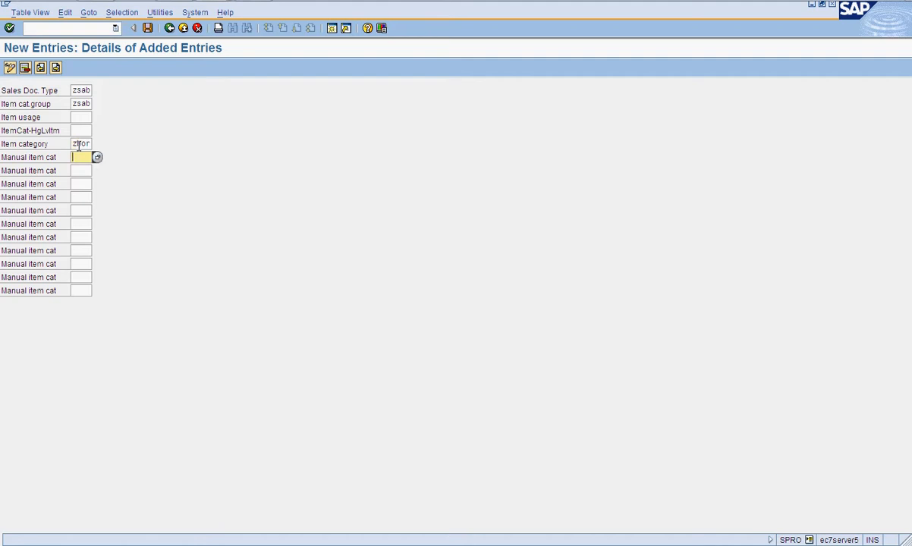
pyautogui.write('tan')
pyautogui.press('Return')
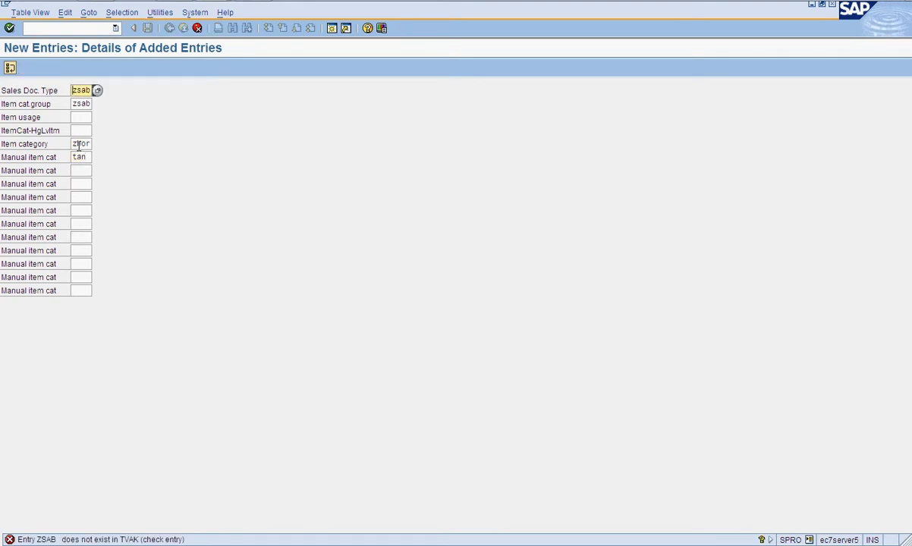
# Step: Correct the sales document type to zbor and select ZSAB, SAB Item Ctgy Group, as the item category group
pyautogui.doubleClick(82, 89)
pyautogui.write('zbor')
pyautogui.press('Tab')
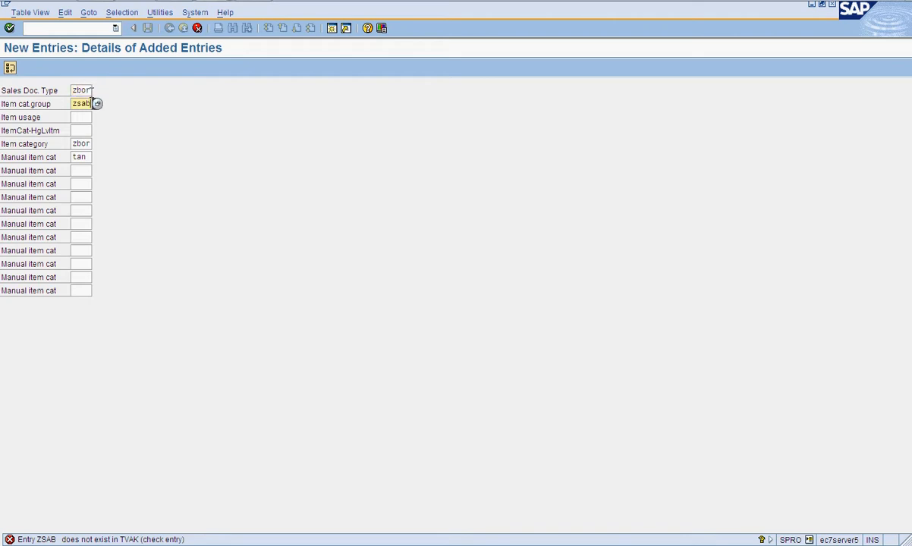
pyautogui.press('Return')
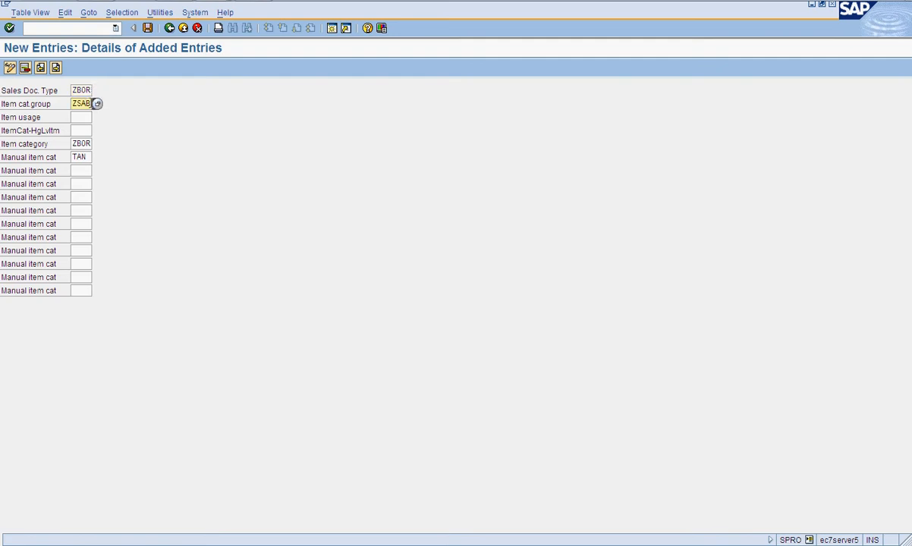
pyautogui.click(96, 103)
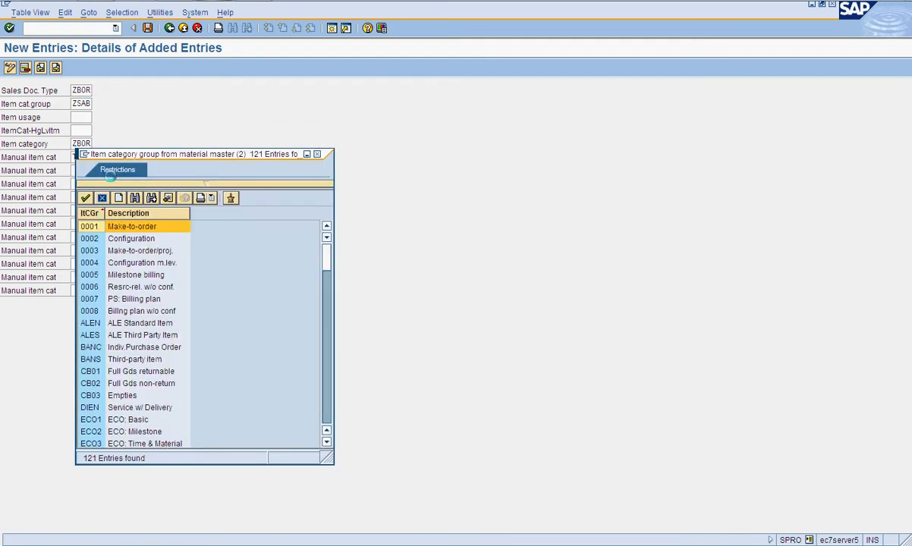
pyautogui.scroll(-10, 332, 369)
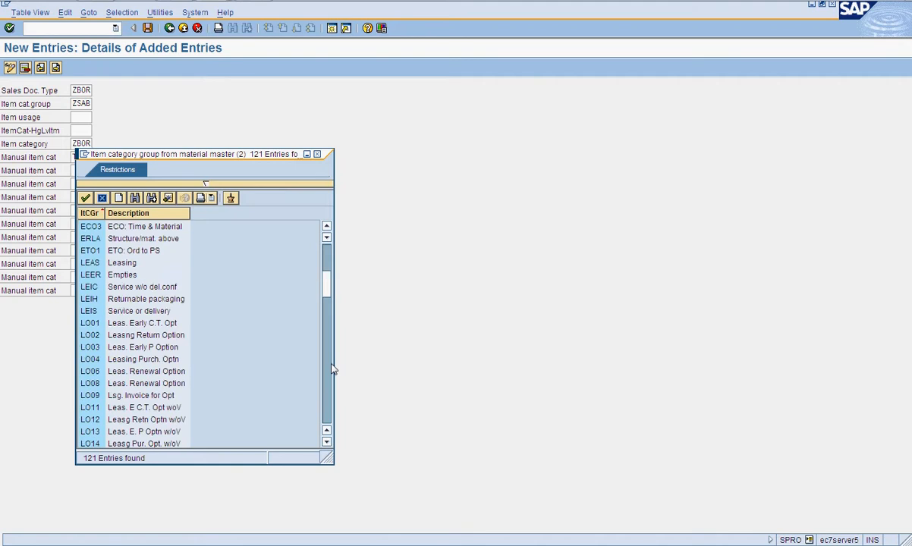
pyautogui.click(329, 405)
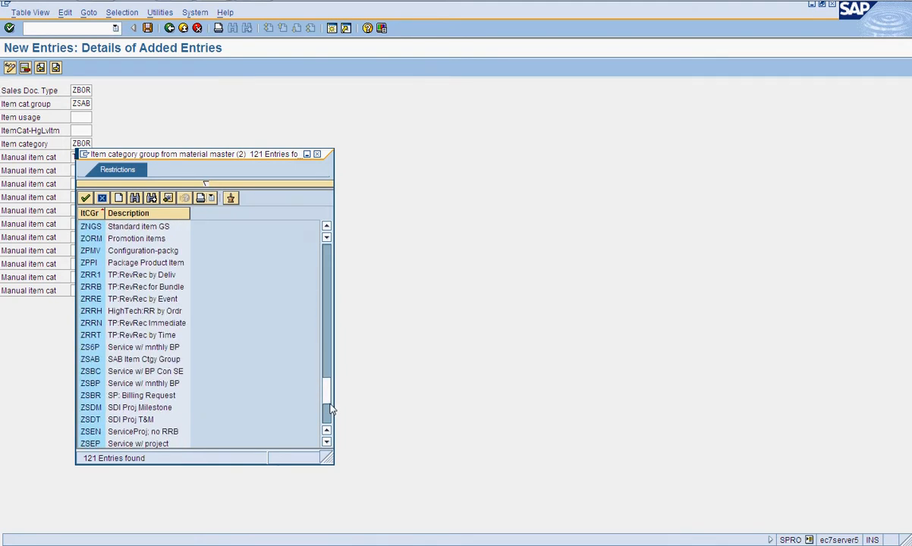
pyautogui.doubleClick(152, 359)
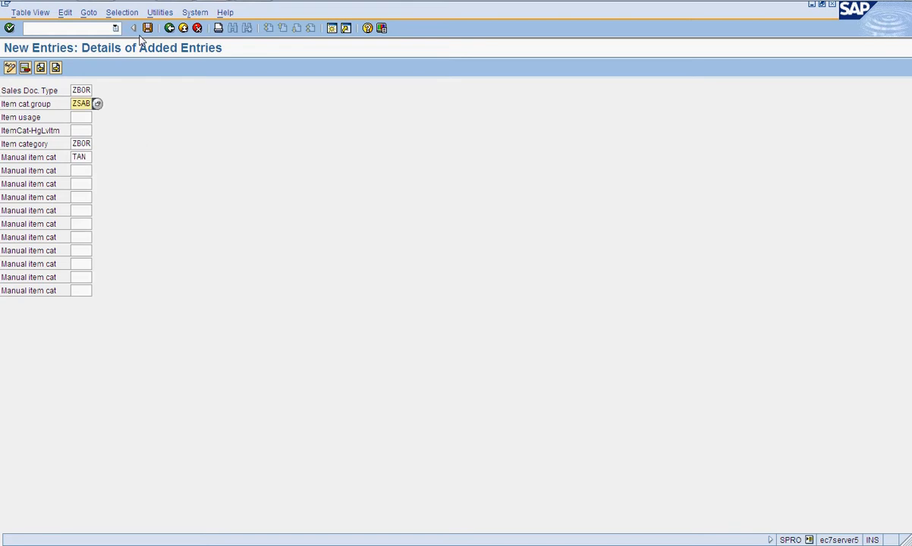
# Step: Save the new assignment under the ZSAB TV Project customizing request and return to the item category assignment overview
pyautogui.click(147, 28)
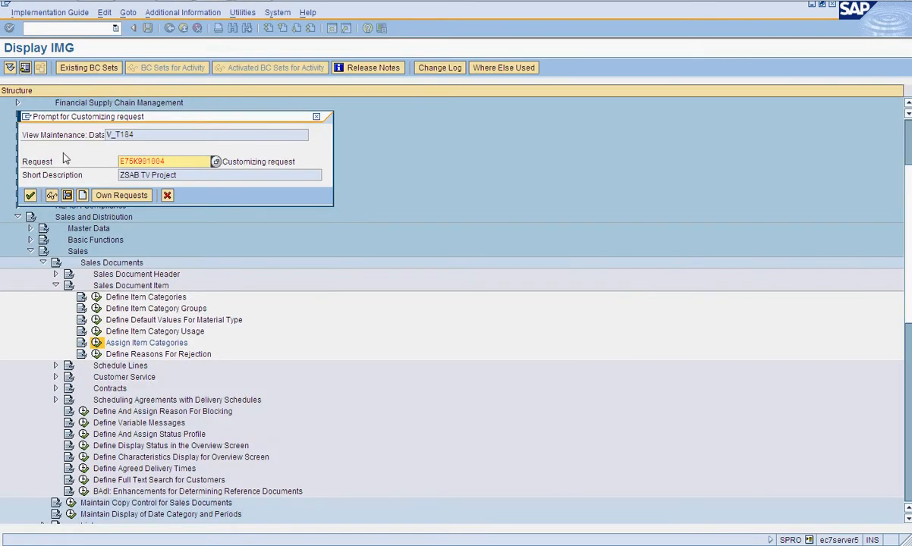
pyautogui.click(30, 195)
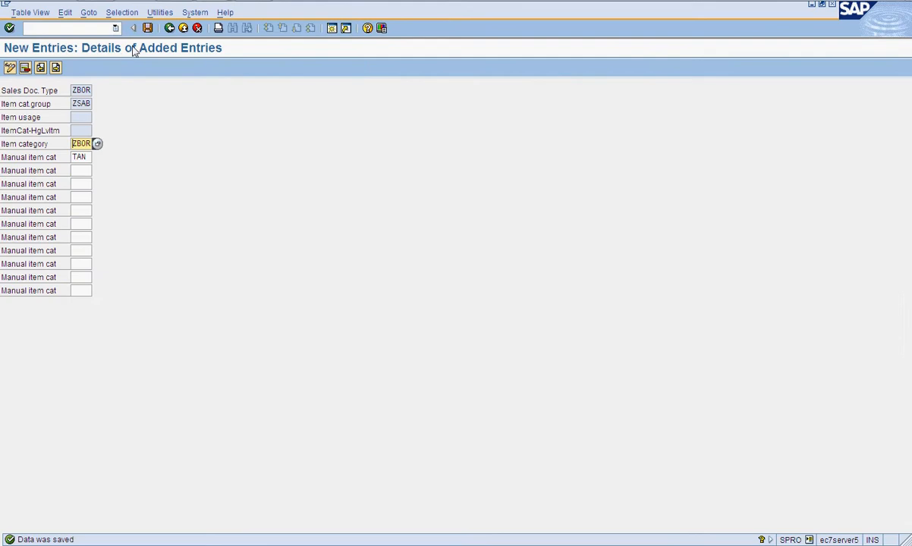
pyautogui.click(169, 29)
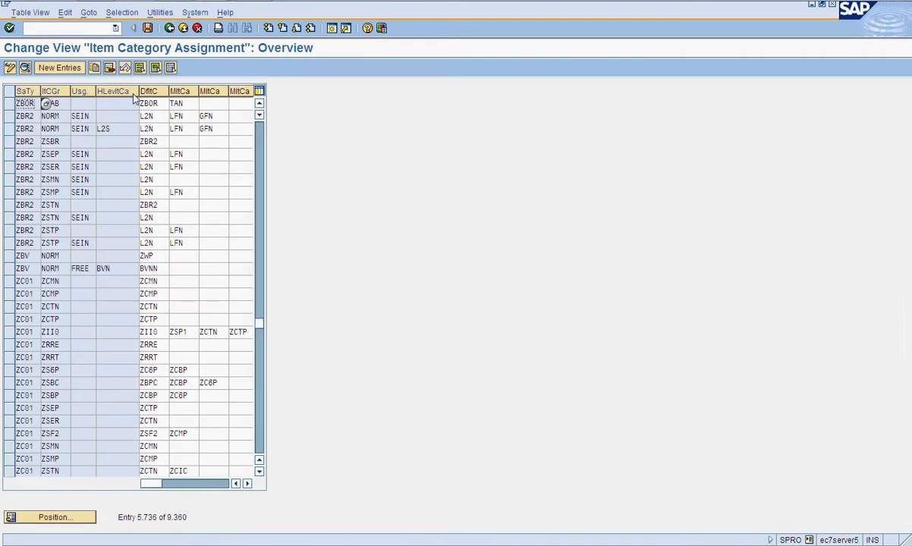
# Step: Copy the ZBOR/ZSAB assignment and set the copy's higher-level item category to zbor
pyautogui.click(9, 103)
pyautogui.click(94, 68)
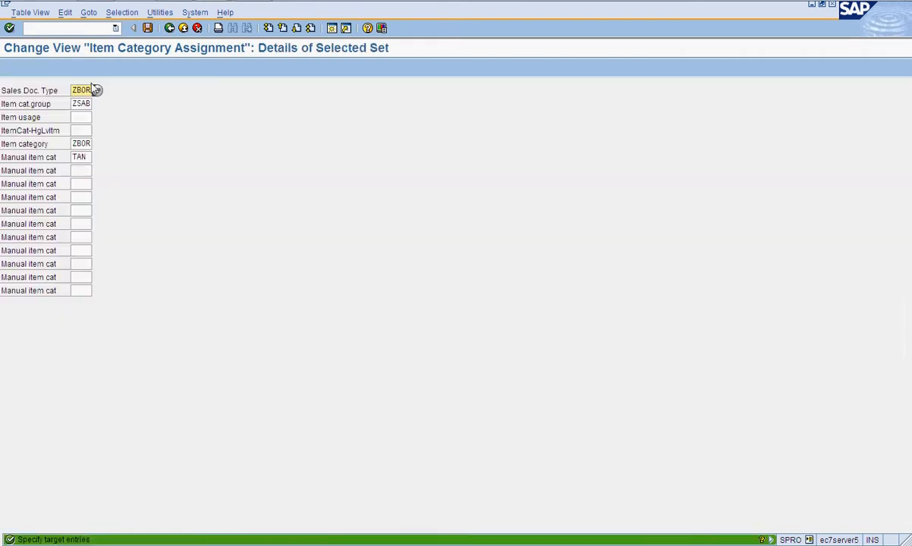
pyautogui.click(78, 131)
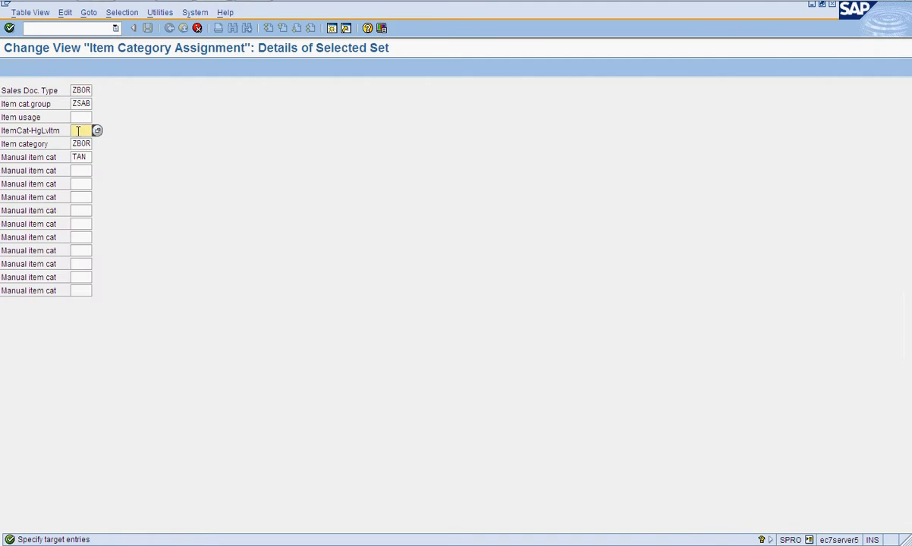
pyautogui.write('ZBor')
# Step: Set the copied assignment's default item category to tann
pyautogui.doubleClick(79, 144)
pyautogui.press('BackSpace')
pyautogui.write('tann')
pyautogui.press('Delete')
pyautogui.press('Delete')
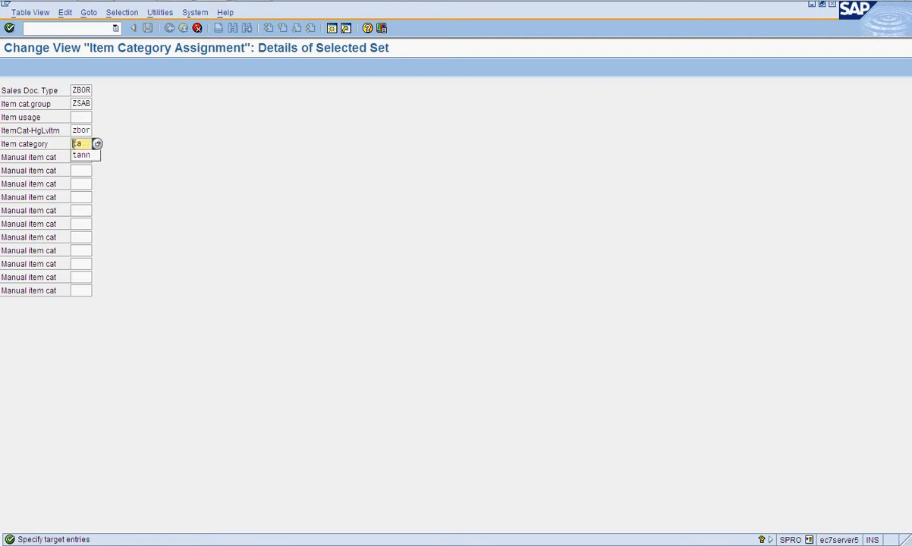
pyautogui.press('Down')
pyautogui.press('Return')
pyautogui.press('Down')
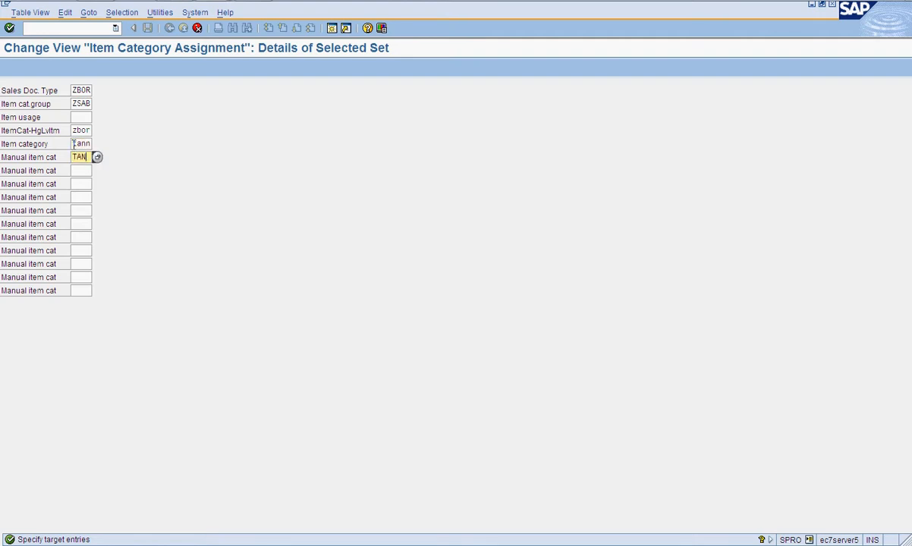
# Step: Remove the manual item category from the copied assignment and confirm the copy
pyautogui.press('BackSpace')
pyautogui.press('BackSpace')
pyautogui.press('BackSpace')
pyautogui.press('Return')
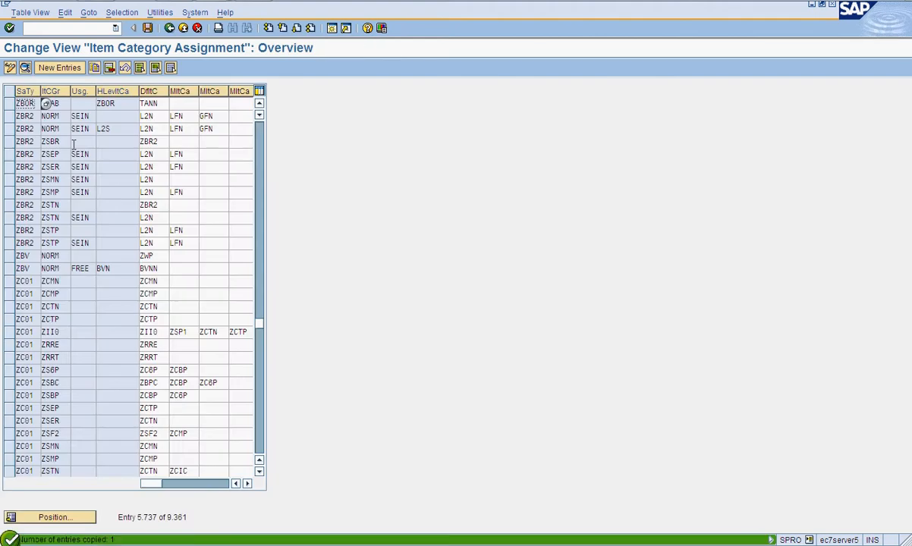
# Step: Copy the ZBOR/ZSAB assignment that has higher-level item category ZBOR and set the copy's sales document type to ZBCR
pyautogui.scroll(1, 244, 106)
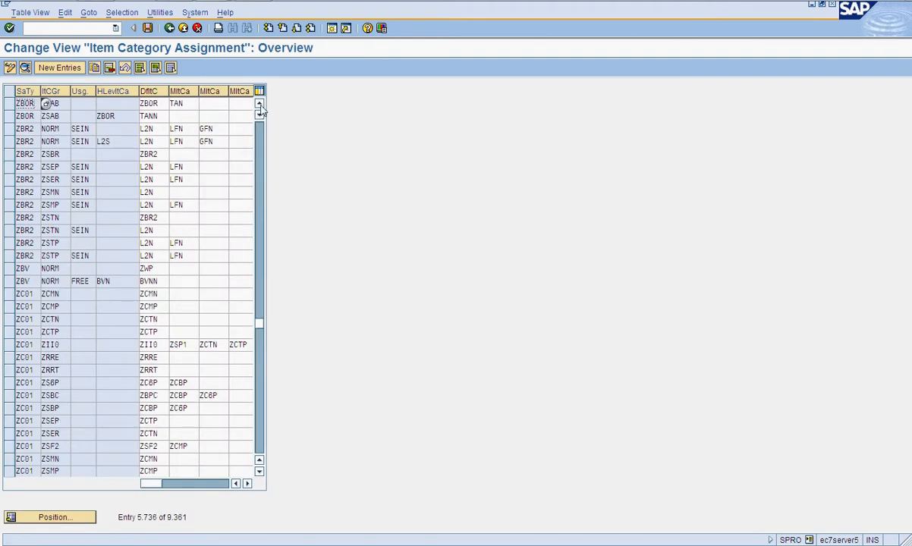
pyautogui.click(112, 115)
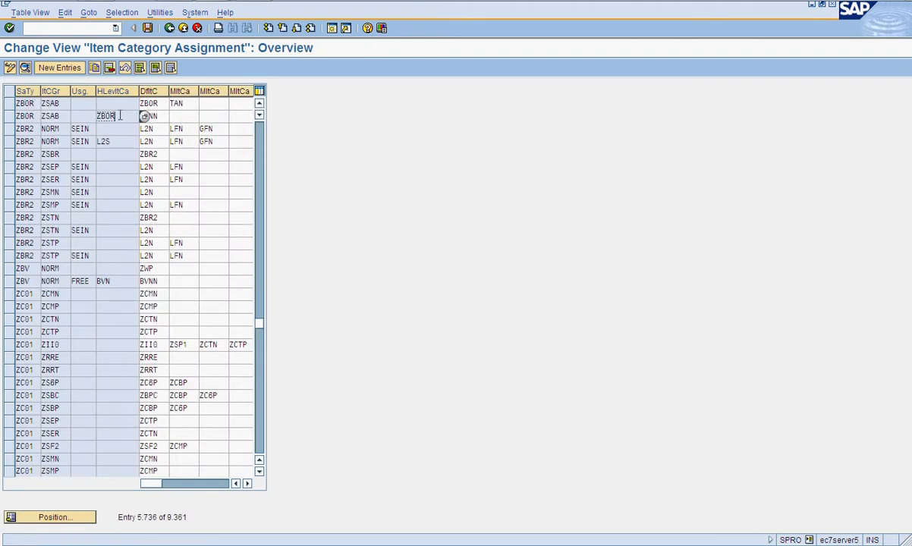
pyautogui.doubleClick(165, 116)
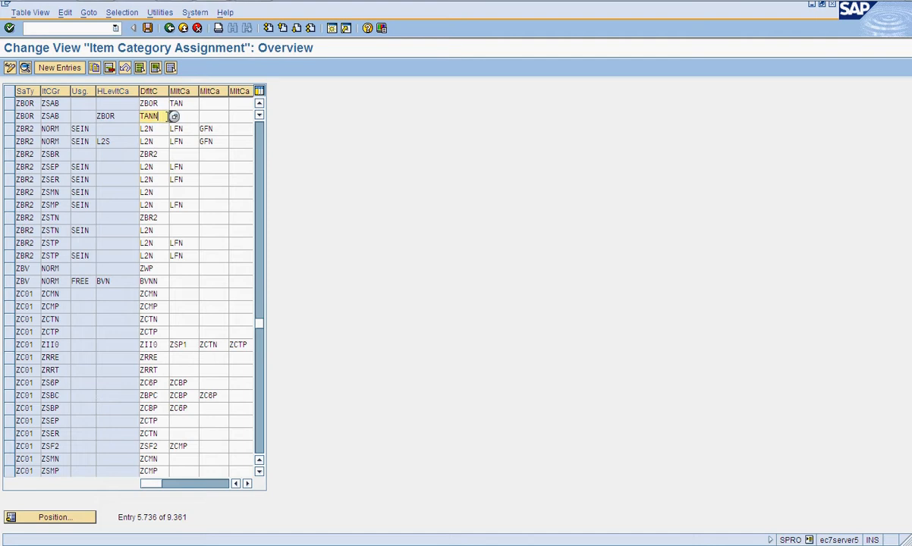
pyautogui.click(11, 115)
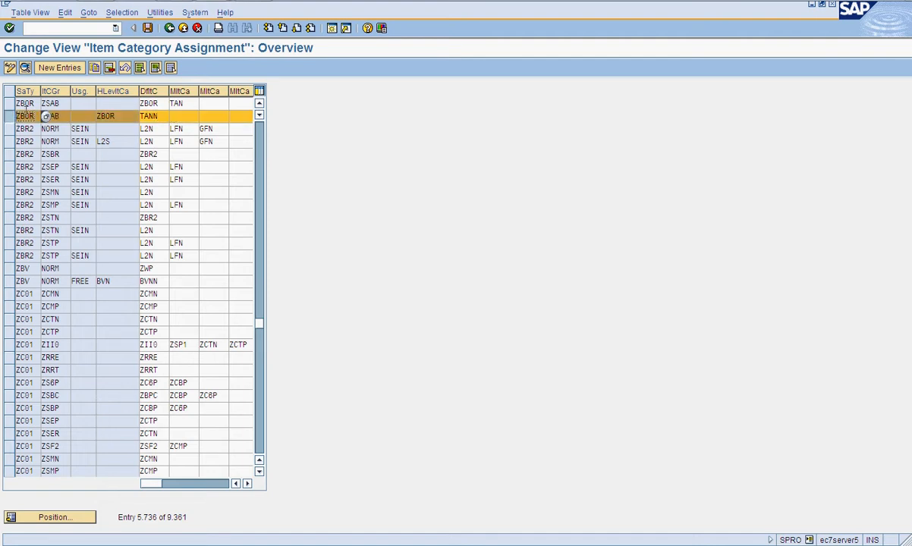
pyautogui.click(94, 68)
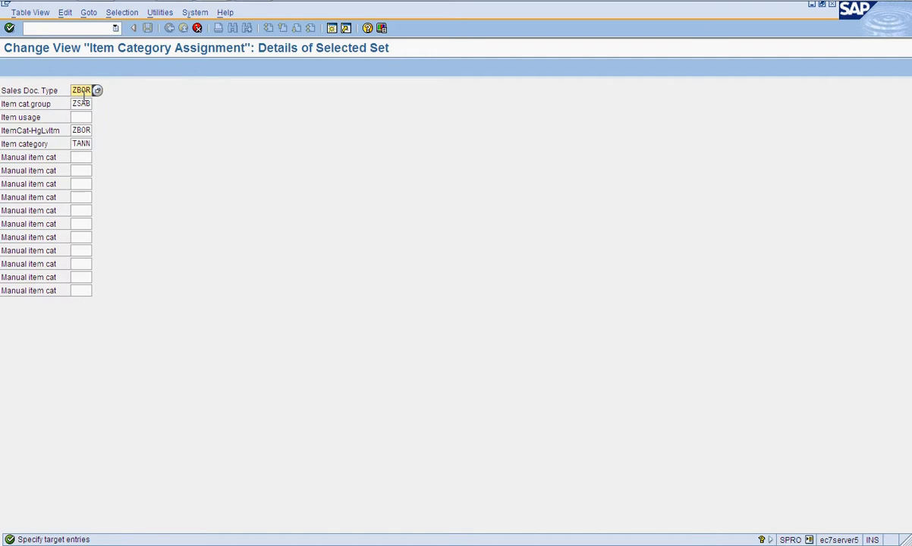
pyautogui.press('Delete')
pyautogui.write('C')
# Step: Set the copied assignment's default item category to ZBCR
pyautogui.click(86, 131)
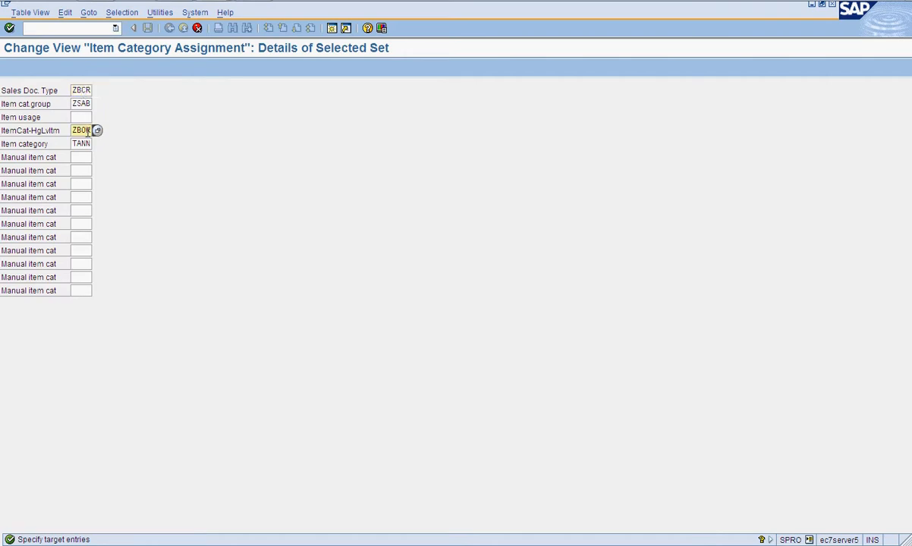
pyautogui.click(89, 143)
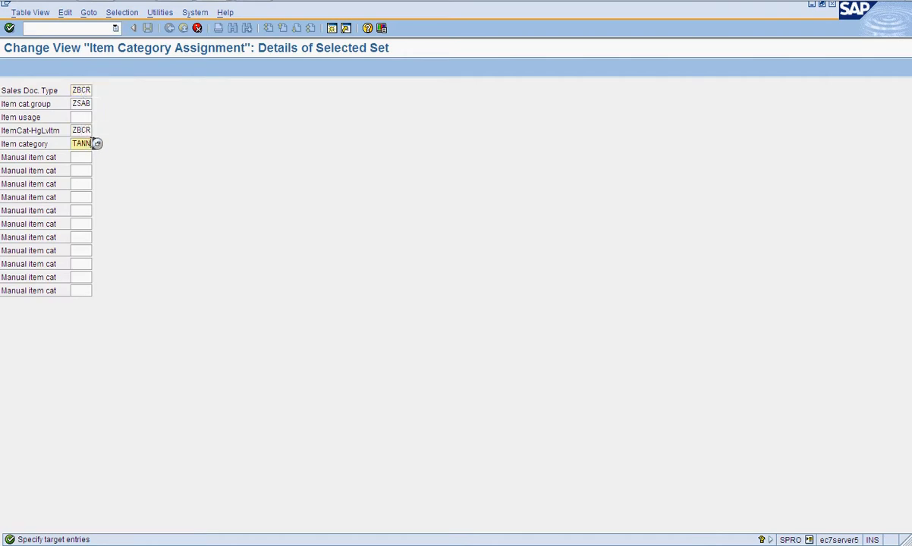
pyautogui.press('BackSpace')
pyautogui.press('BackSpace')
pyautogui.press('BackSpace')
pyautogui.press('BackSpace')
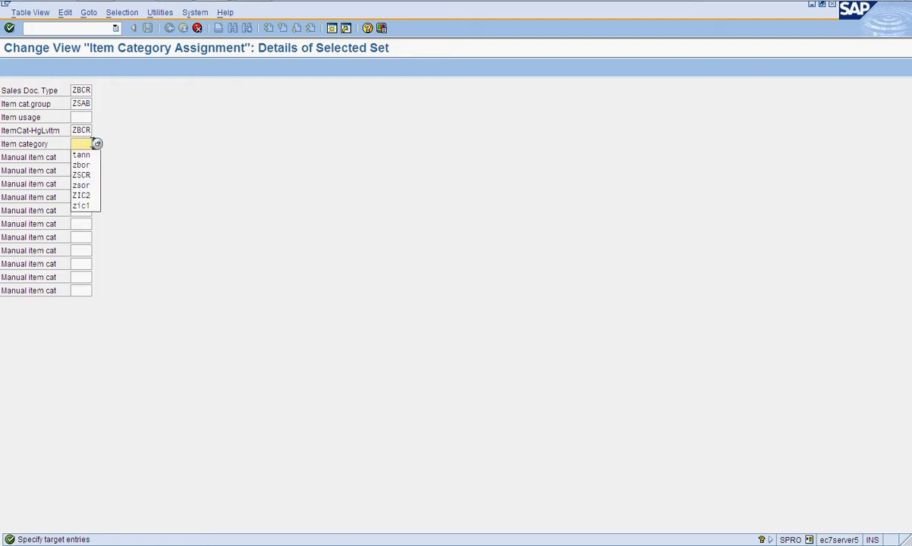
pyautogui.write('Z')
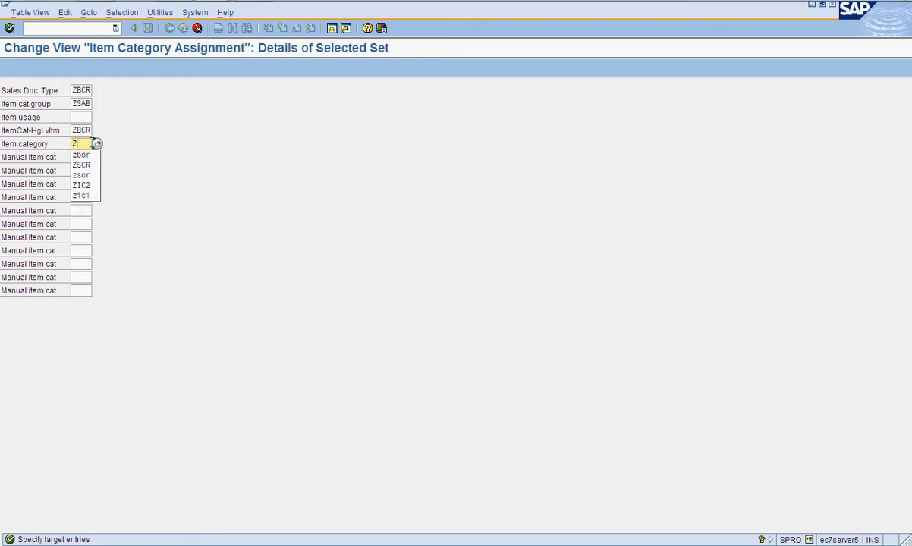
pyautogui.write('BCR')
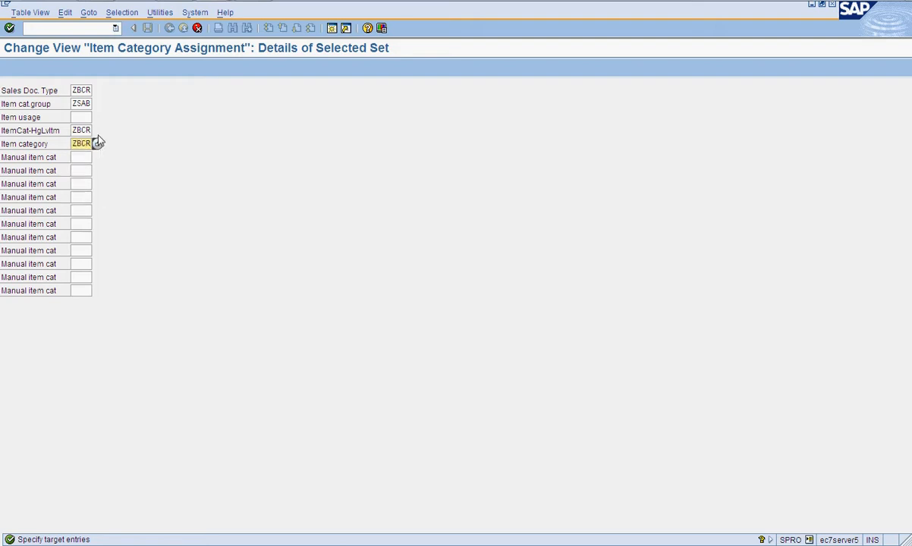
# Step: Clear the copied assignment's higher-level item category and confirm the copy
pyautogui.click(90, 130)
pyautogui.press('BackSpace')
pyautogui.press('BackSpace')
pyautogui.press('BackSpace')
pyautogui.press('Return')
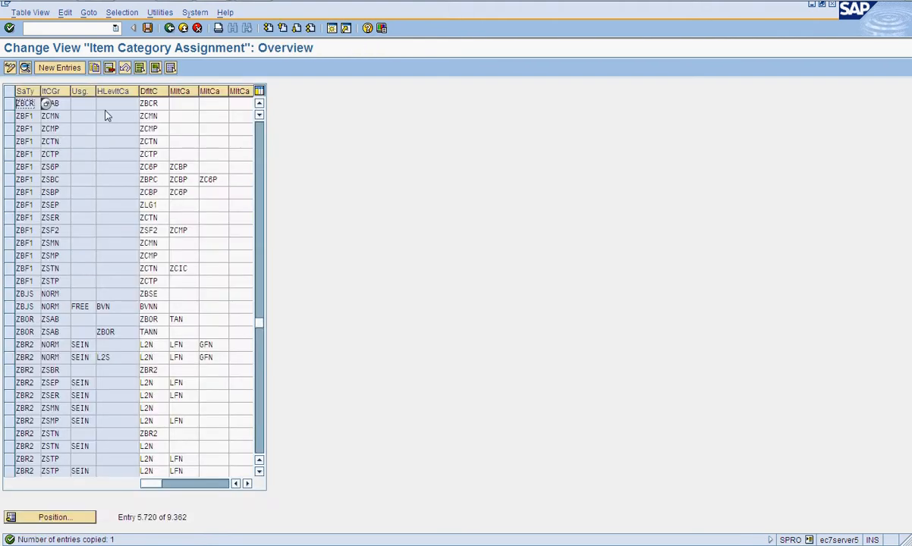
# Step: Review the new ZBCR/ZSAB assignment together with the two ZBOR/ZSAB assignments in the overview
pyautogui.press('Tab')
pyautogui.click(259, 103)
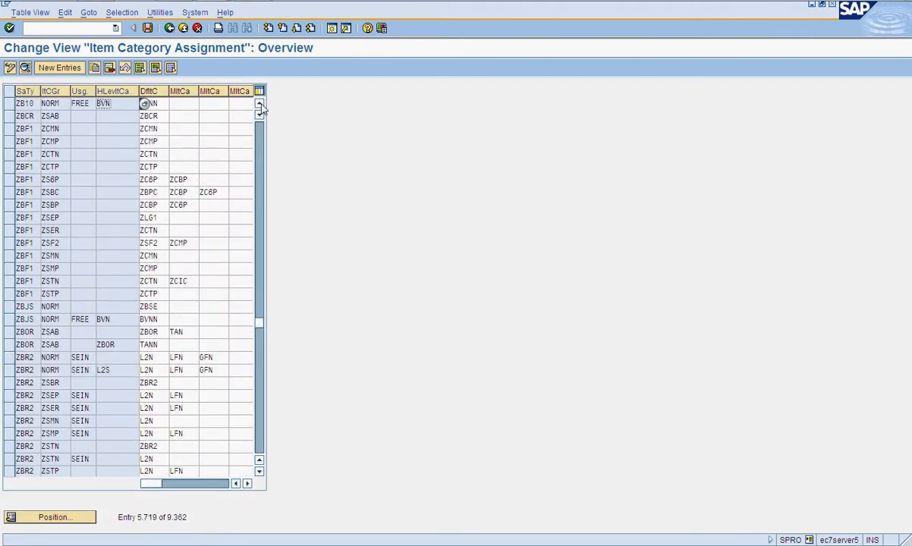
pyautogui.click(10, 116)
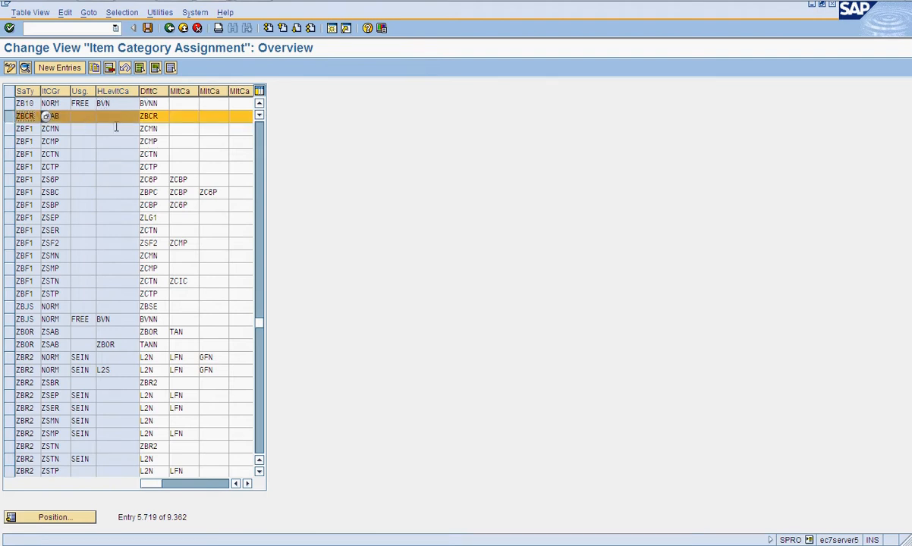
pyautogui.click(258, 105)
pyautogui.click(258, 104)
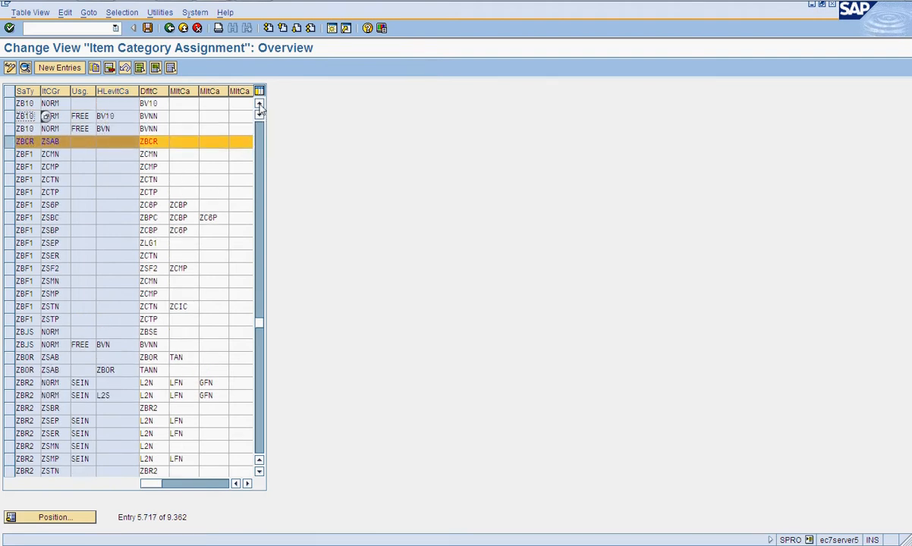
pyautogui.click(258, 104)
pyautogui.click(258, 105)
pyautogui.click(258, 105)
pyautogui.click(259, 104)
pyautogui.click(258, 105)
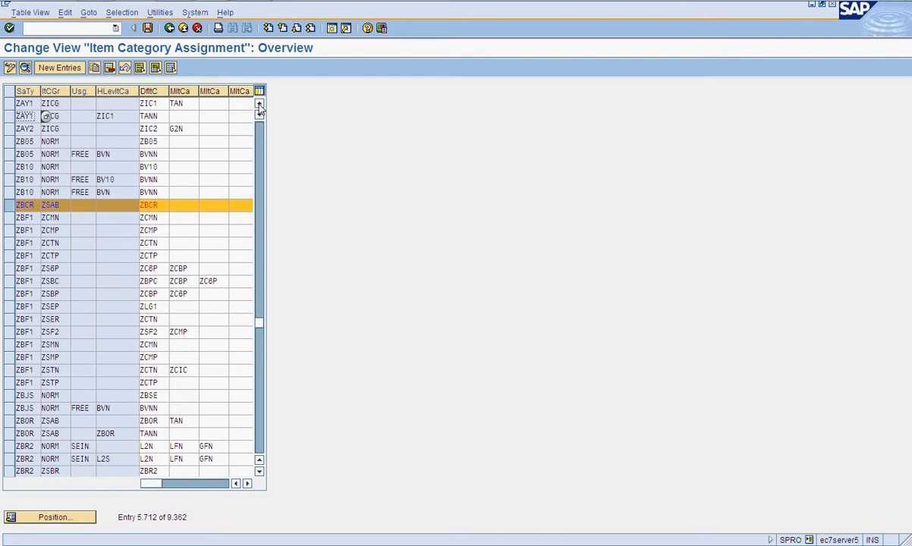
pyautogui.click(9, 421)
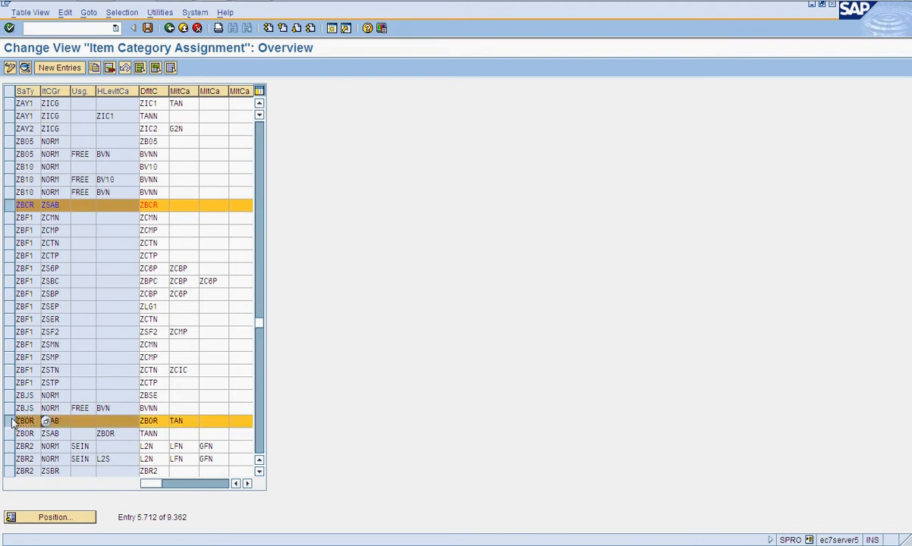
pyautogui.click(10, 433)
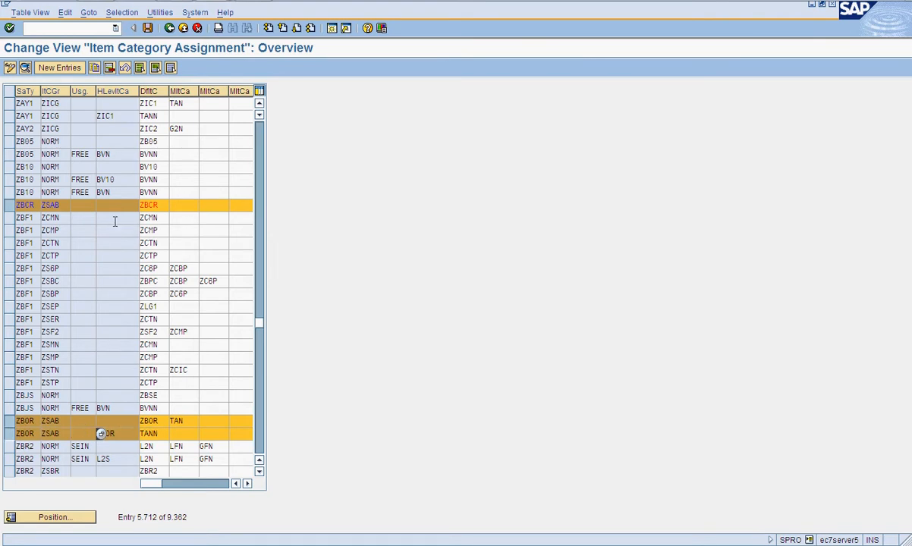
# Step: Leave the item category assignments with the changes saved and open the Define Schedule Line Categories activity under Schedule Lines
pyautogui.click(171, 28)
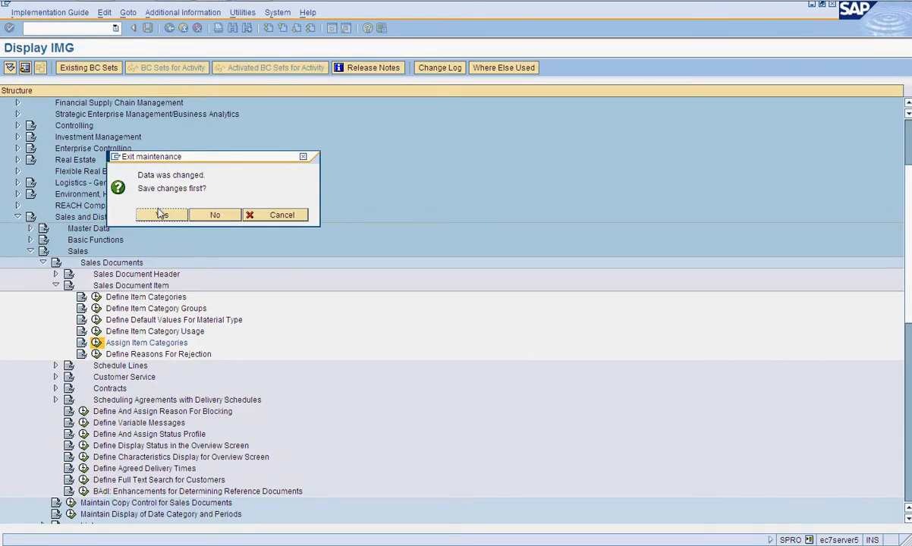
pyautogui.click(157, 215)
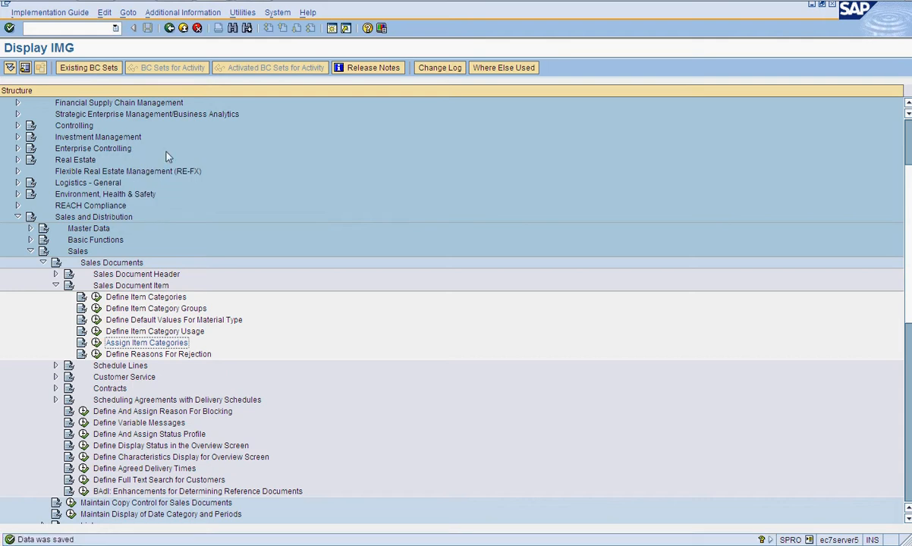
pyautogui.click(55, 286)
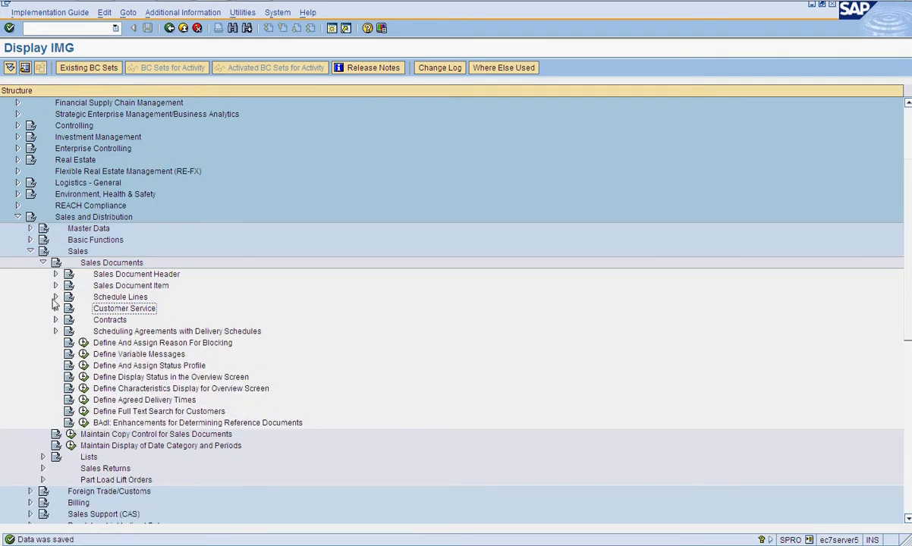
pyautogui.click(55, 297)
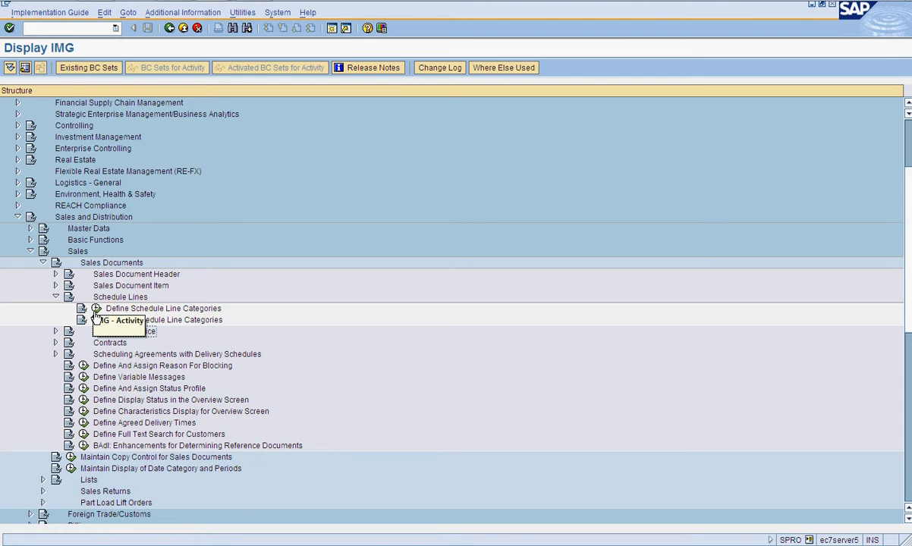
pyautogui.click(95, 308)
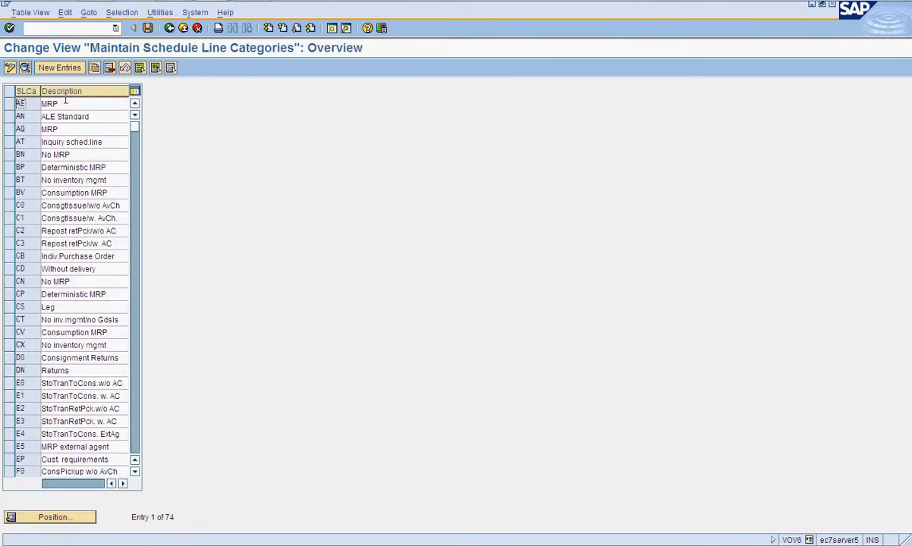
# Step: Start a new schedule line category zb with the description "SAB Schedule Line"
pyautogui.click(57, 67)
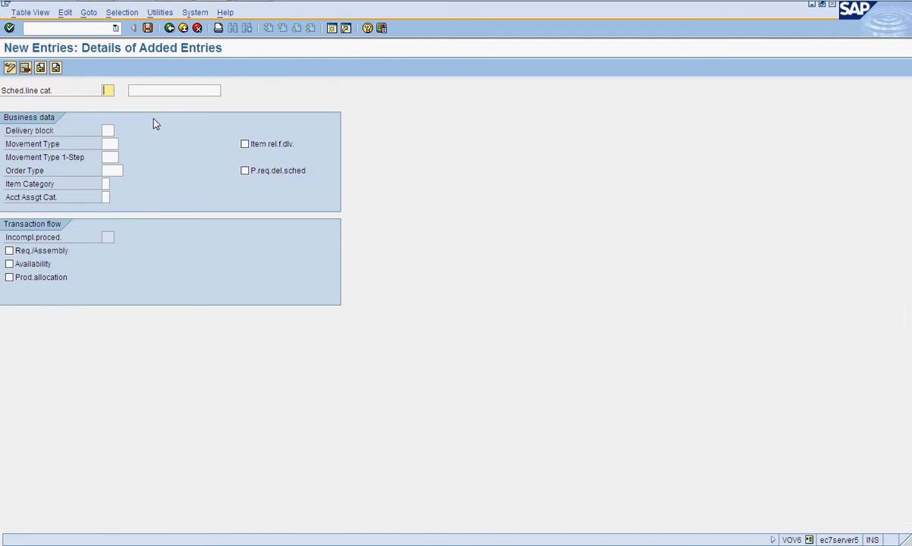
pyautogui.write('z')
pyautogui.press('BackSpace')
pyautogui.press('F4')
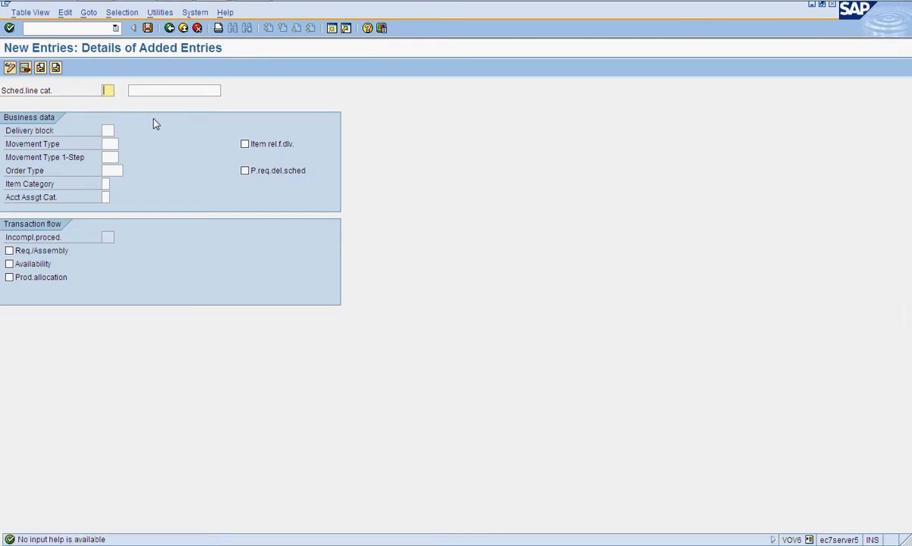
pyautogui.write('zb')
pyautogui.press('Tab')
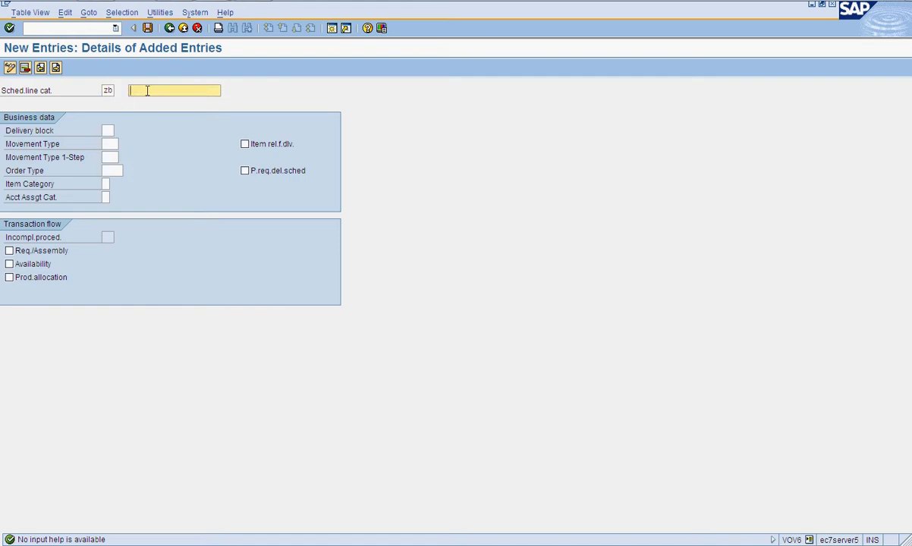
pyautogui.write('SAB Schedule Line')
# Step: Set the schedule line category's movement type to 601 and mark the item as relevant for delivery
pyautogui.click(114, 143)
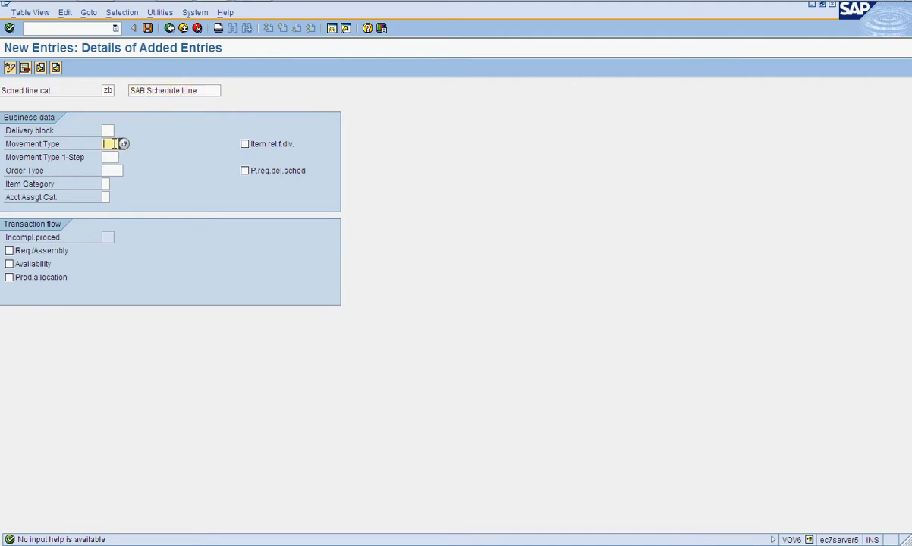
pyautogui.write('601')
pyautogui.click(247, 146)
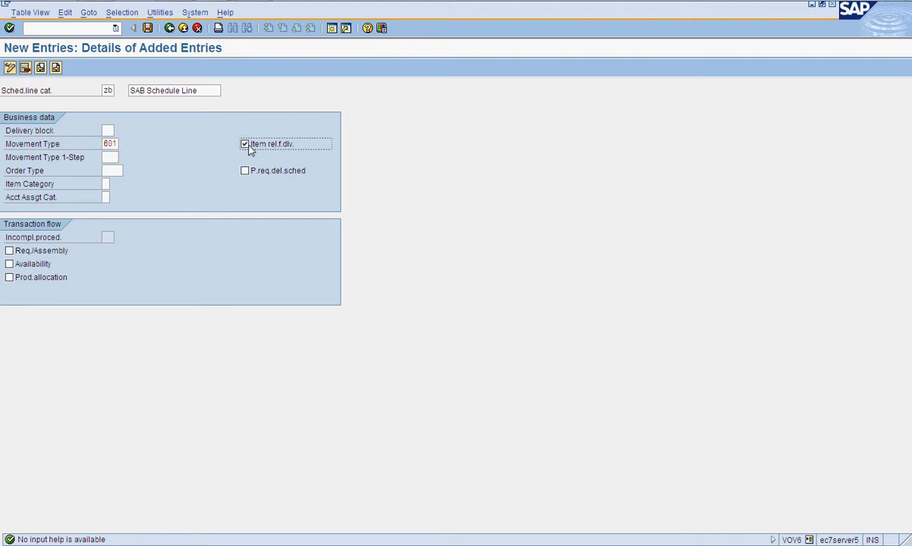
# Step: Check the available purchasing order types for the schedule line category without choosing one
pyautogui.click(111, 171)
pyautogui.click(128, 172)
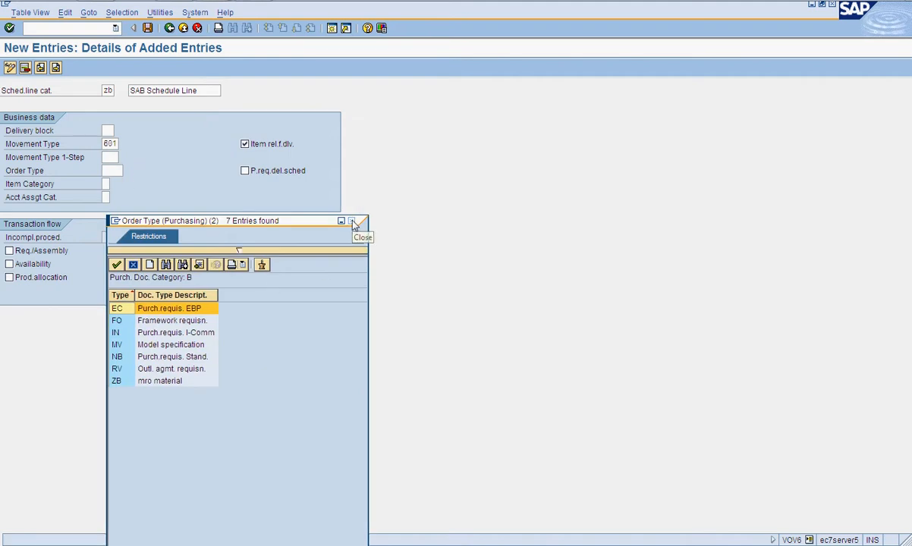
pyautogui.click(352, 221)
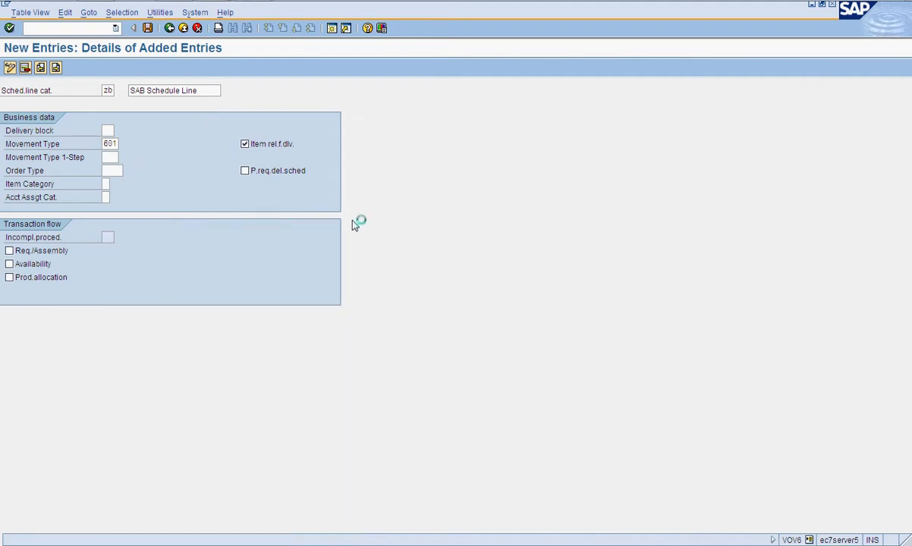
pyautogui.click(106, 184)
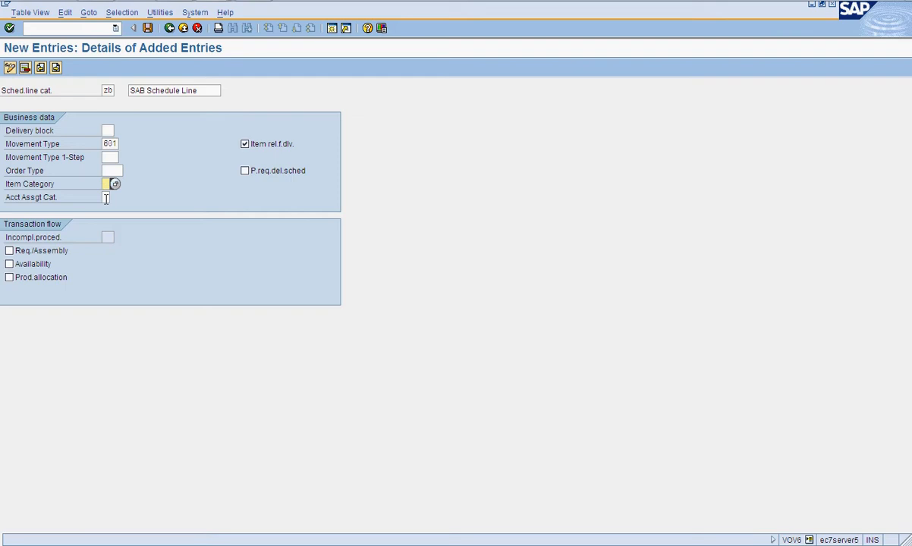
# Step: Enable Req./Assembly and Availability for the schedule line category and try to save it
pyautogui.click(9, 251)
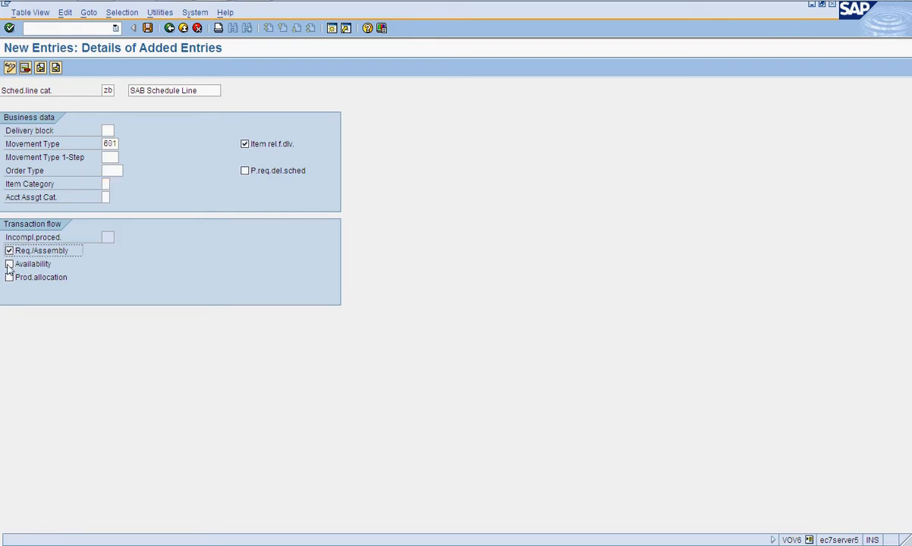
pyautogui.click(9, 264)
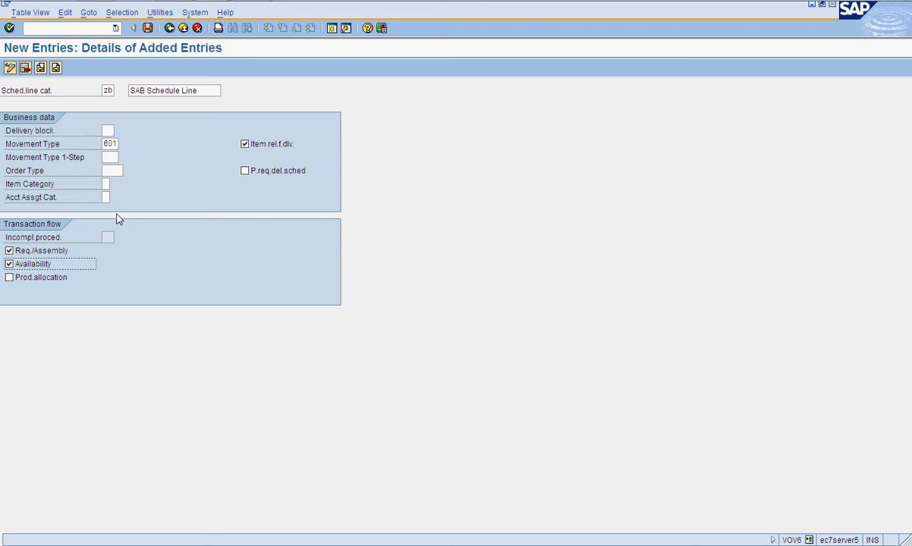
pyautogui.click(148, 30)
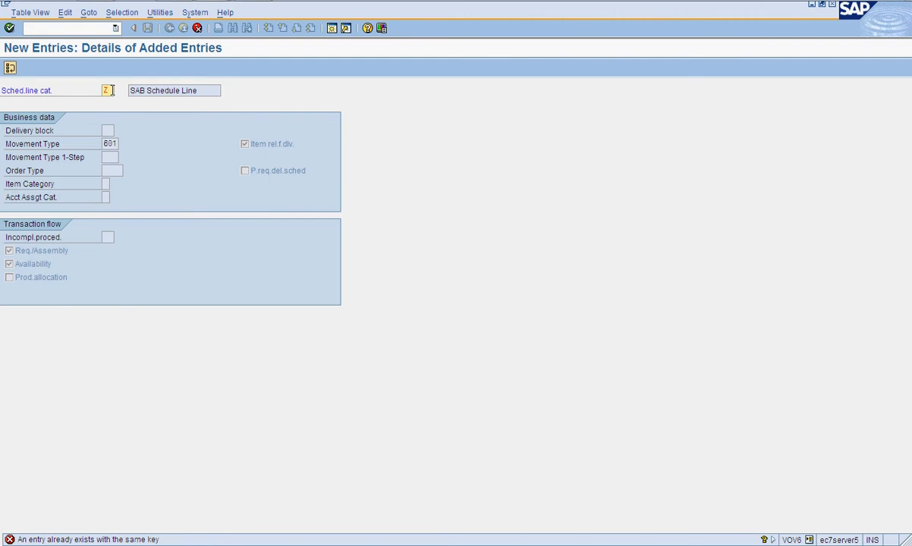
# Step: Set the schedule line category key to ZT, save it under the ZSAB TV Project customizing request and return to the IMG
pyautogui.write('T')
pyautogui.press('Return')
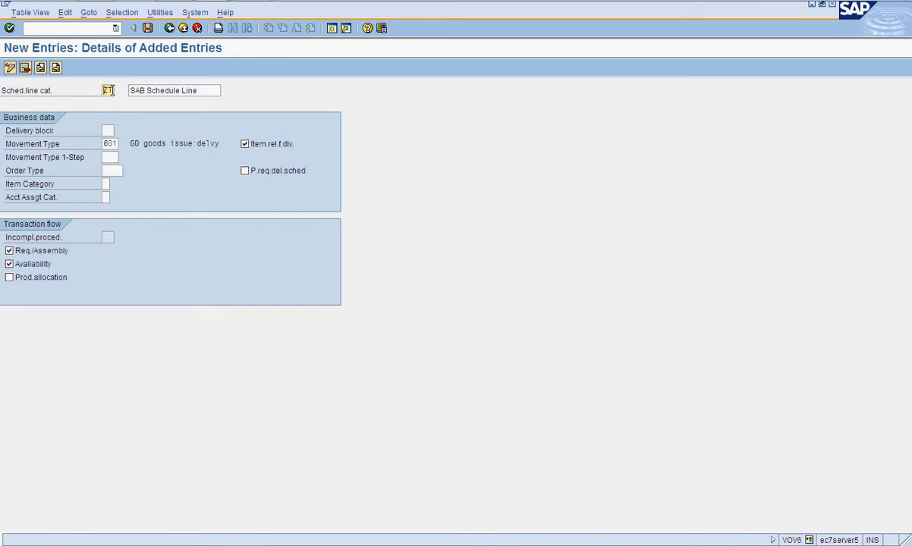
pyautogui.click(148, 28)
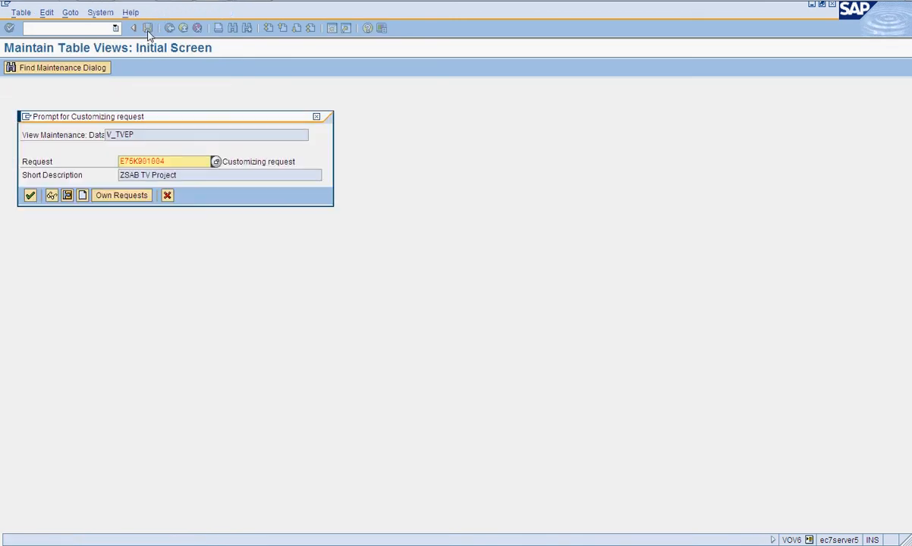
pyautogui.click(31, 195)
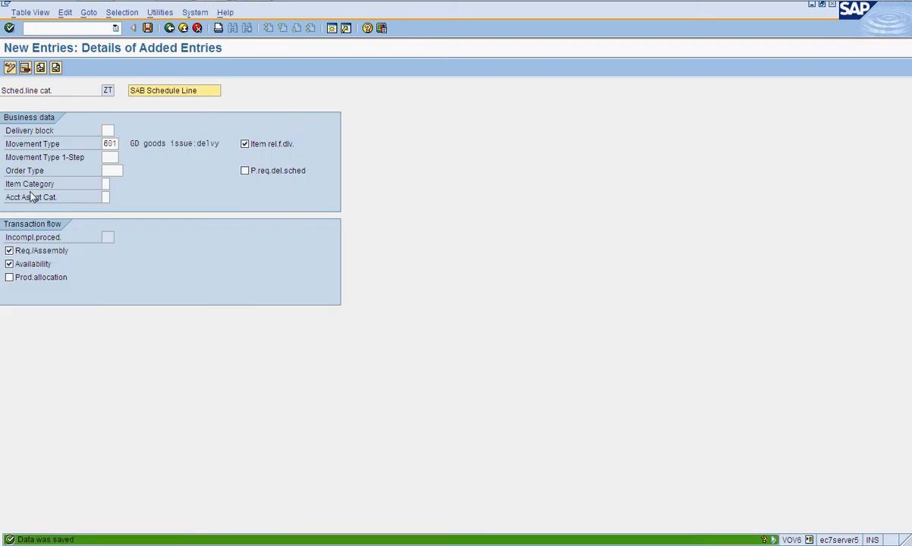
pyautogui.click(170, 29)
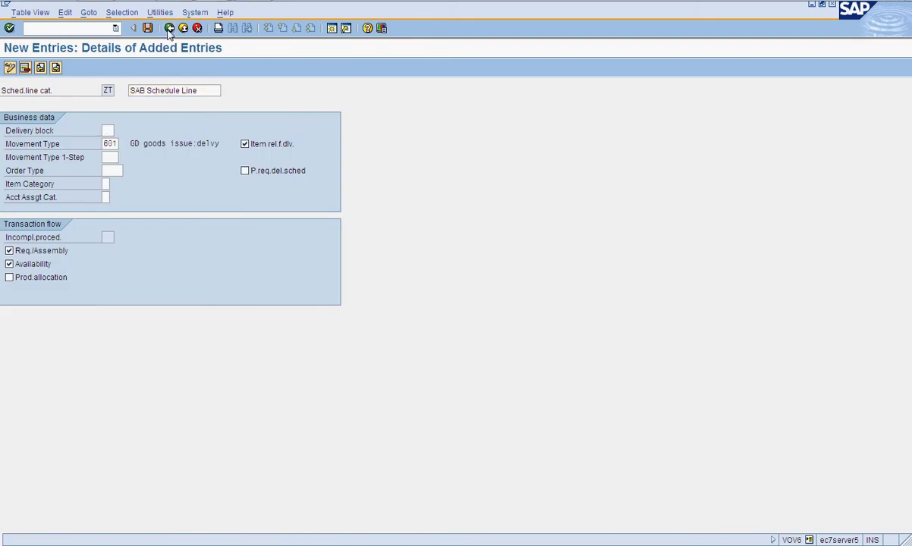
pyautogui.click(169, 29)
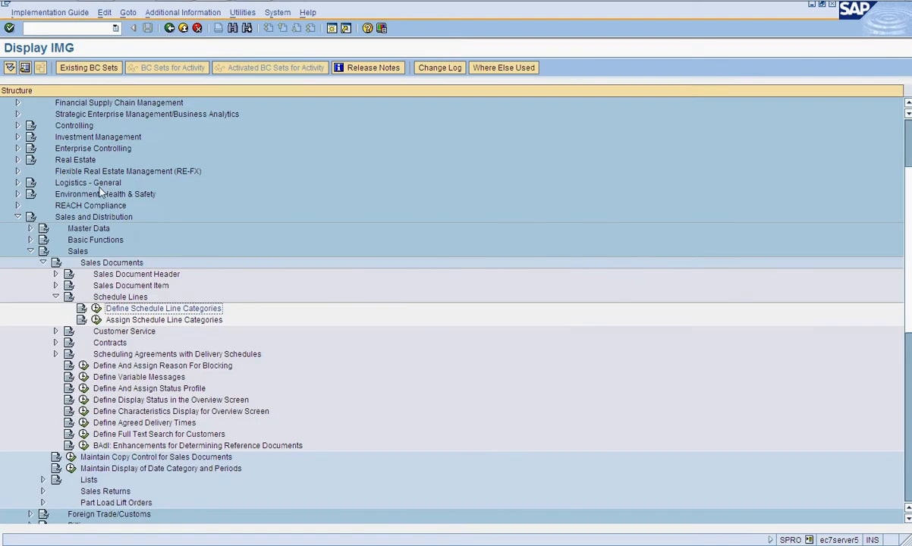
# Step: Look up the ZB item categories in Assign Schedule Line Categories and start a new entry for item category zbor
pyautogui.click(96, 320)
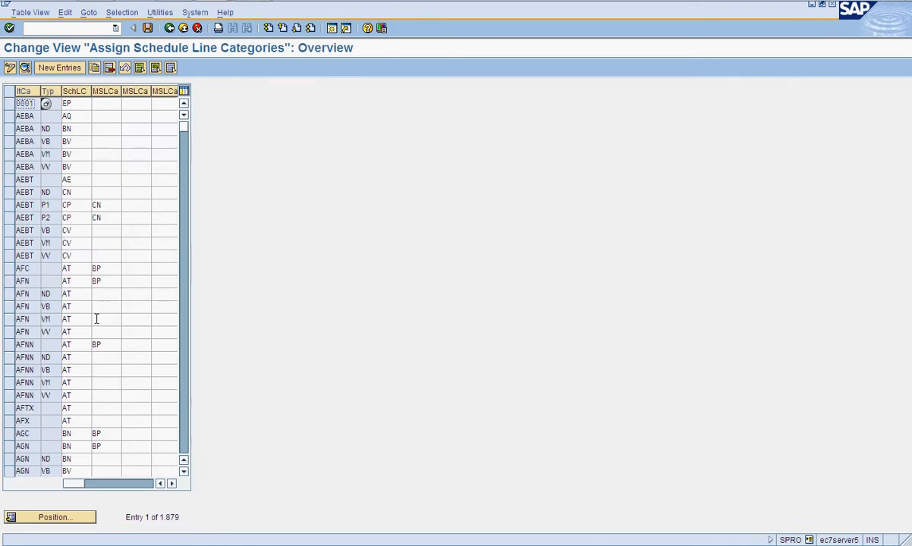
pyautogui.click(51, 517)
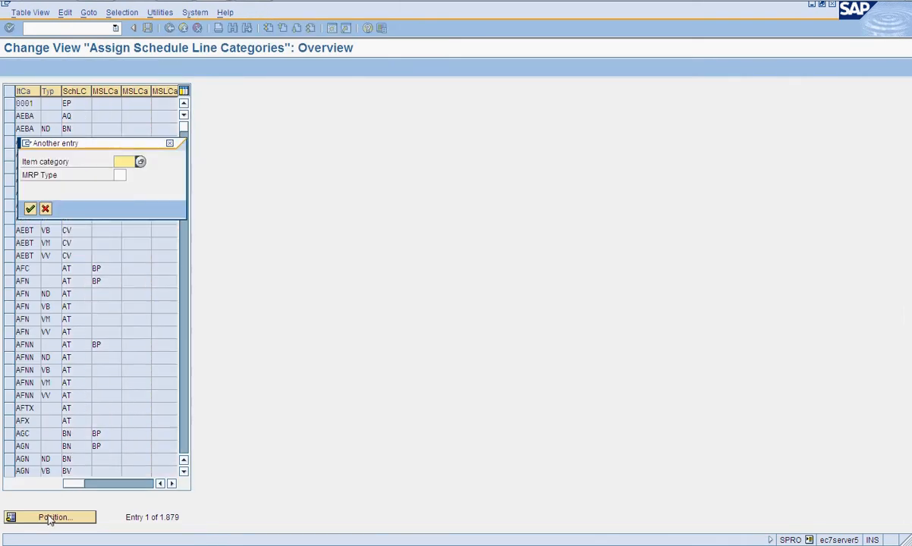
pyautogui.write('zs')
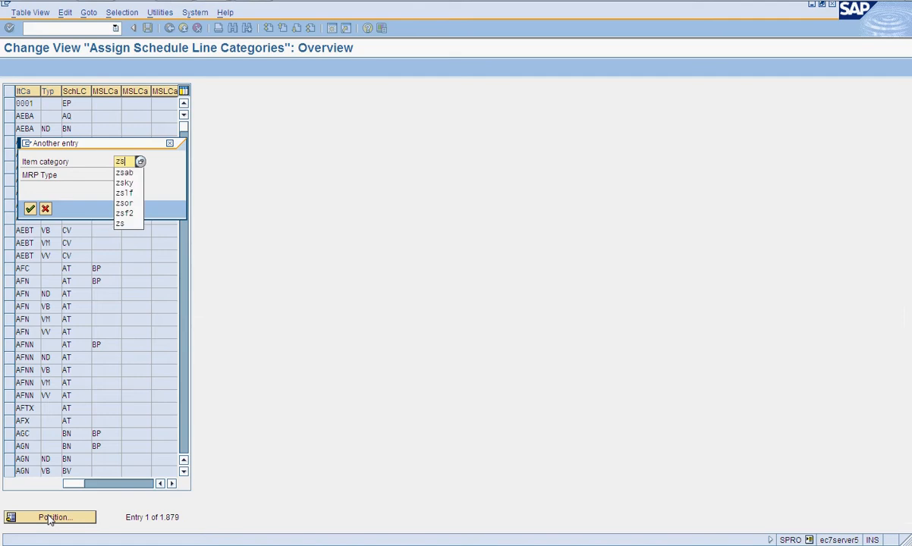
pyautogui.press('BackSpace')
pyautogui.write('b')
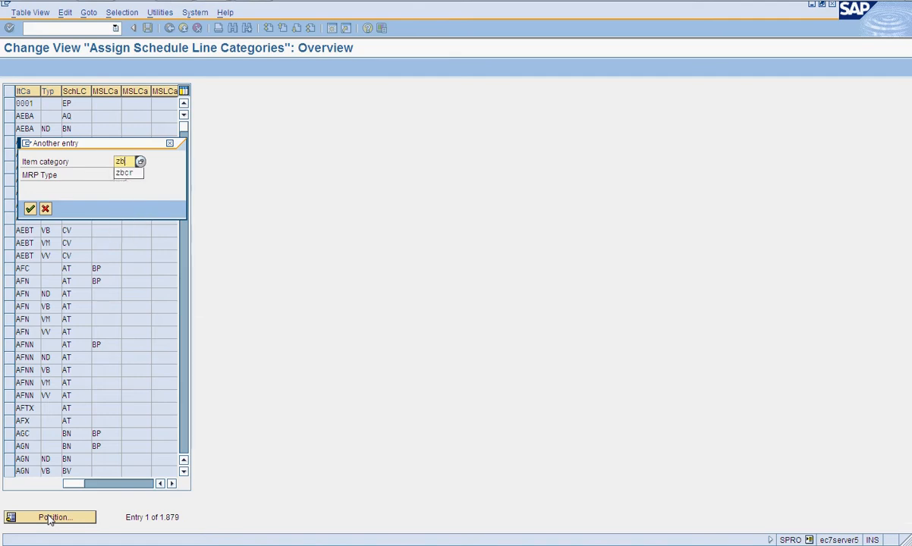
pyautogui.write('pc')
pyautogui.press('Return')
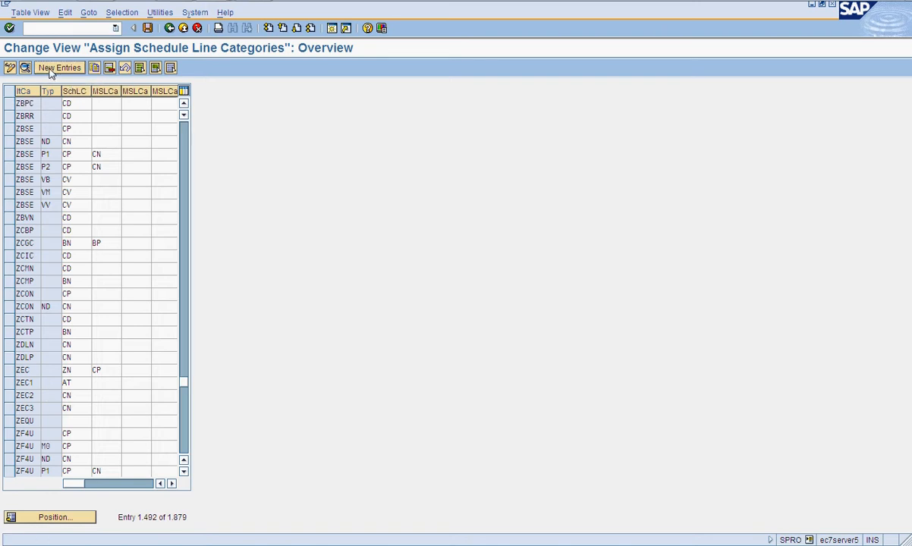
pyautogui.click(50, 68)
pyautogui.write('zbcr')
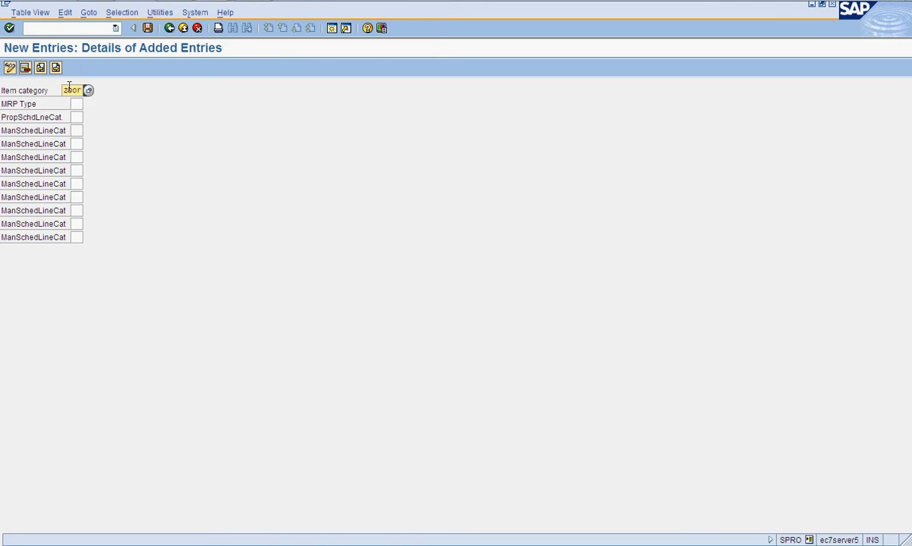
# Step: Check the MRP type in the MRP 1 view of material 700000030 for plant zsab and return to the new entry
pyautogui.hotkey('alt', 'Tab')
pyautogui.press('Return')
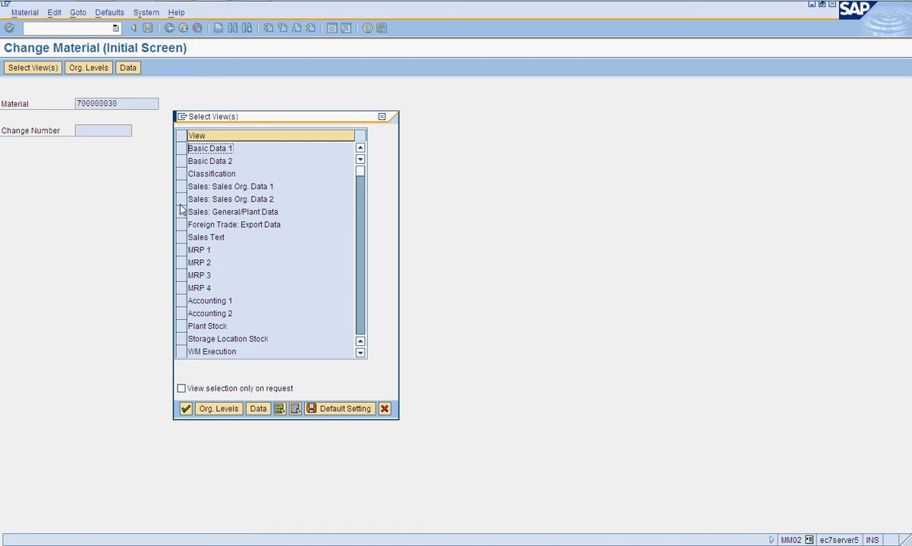
pyautogui.click(183, 250)
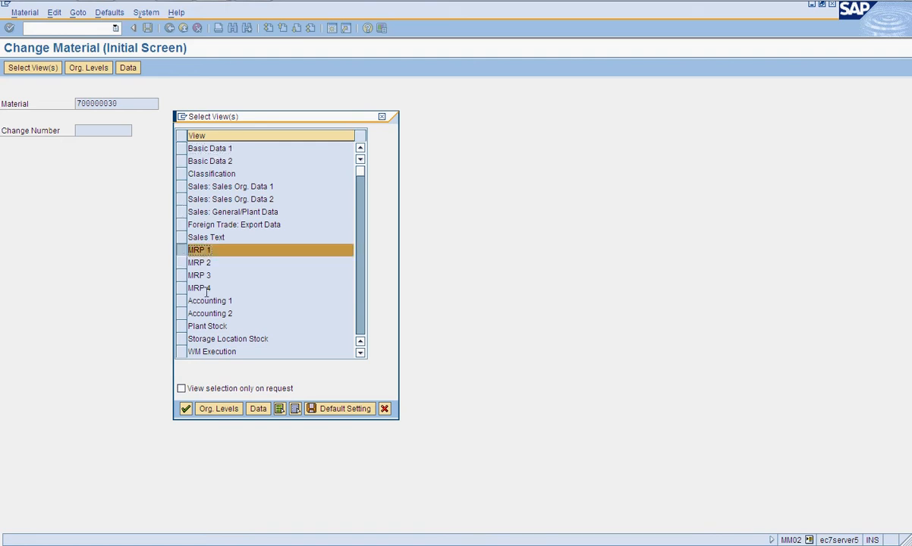
pyautogui.press('Return')
pyautogui.press('Down')
pyautogui.press('Down')
pyautogui.press('Return')
pyautogui.press('Tab')
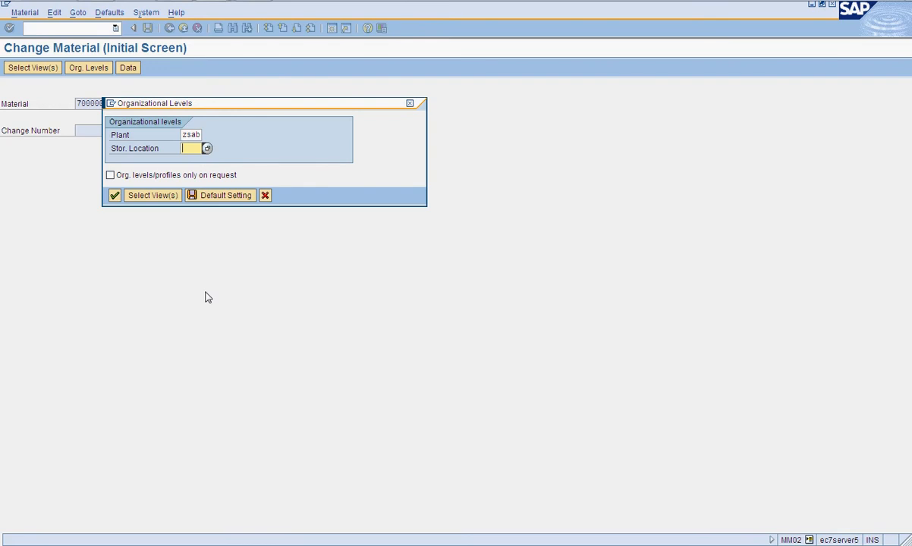
pyautogui.press('Down')
pyautogui.press('Down')
pyautogui.press('Return')
pyautogui.press('Return')
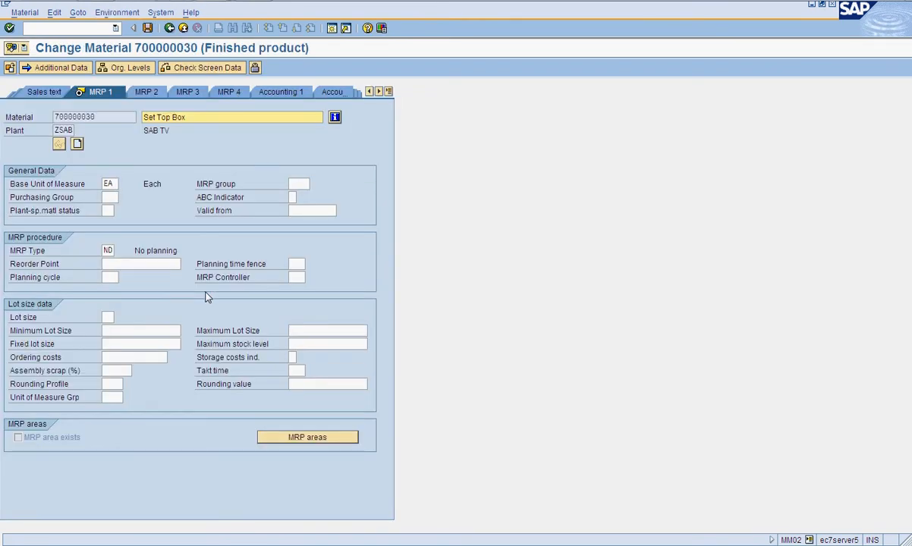
pyautogui.hotkey('alt', 'Tab')
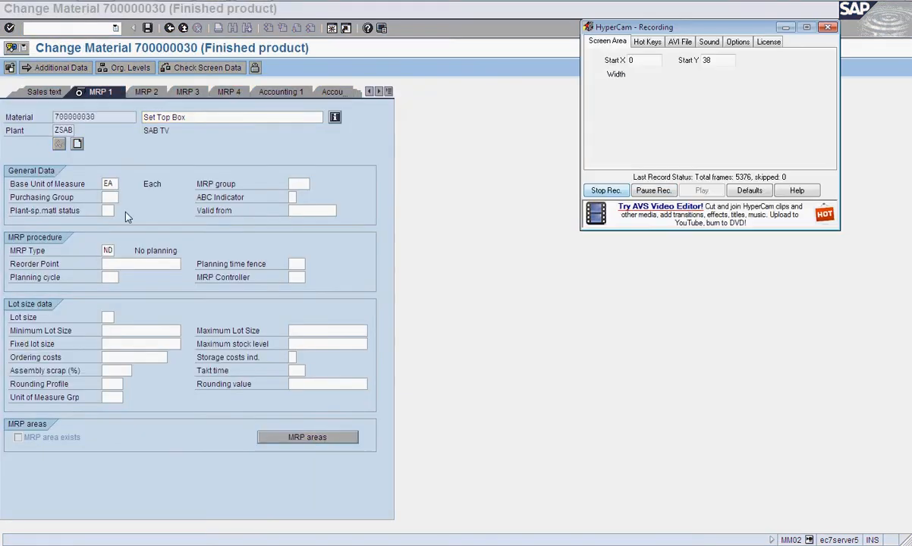
pyautogui.hotkey('alt', 'Tab')
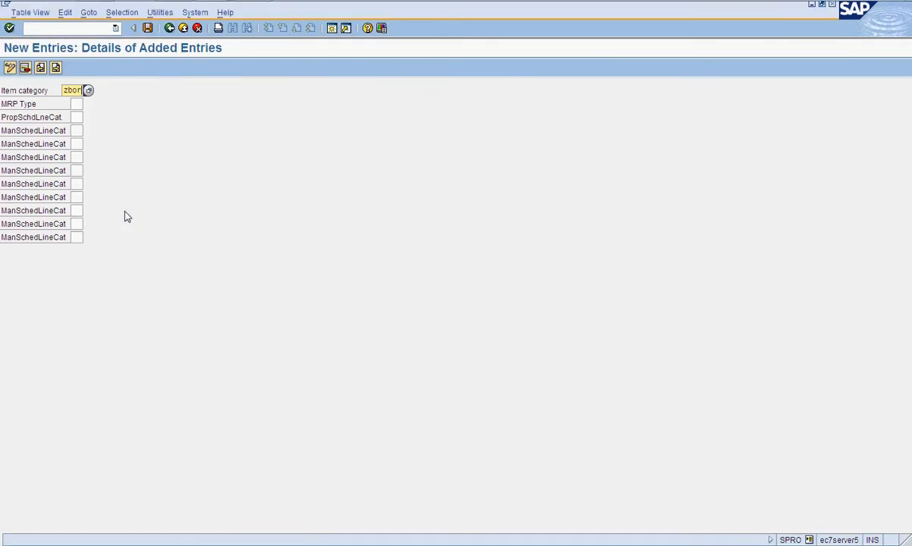
# Step: Assign proposed schedule line category ZT with MRP type ND to item category ZBOR and save it under the ZSAB TV Project request
pyautogui.click(75, 104)
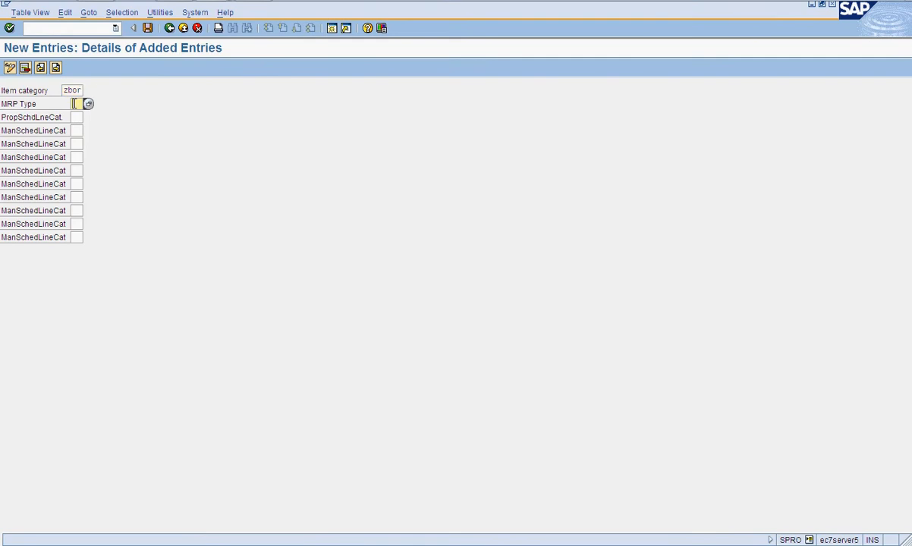
pyautogui.write('pd')
pyautogui.click(73, 116)
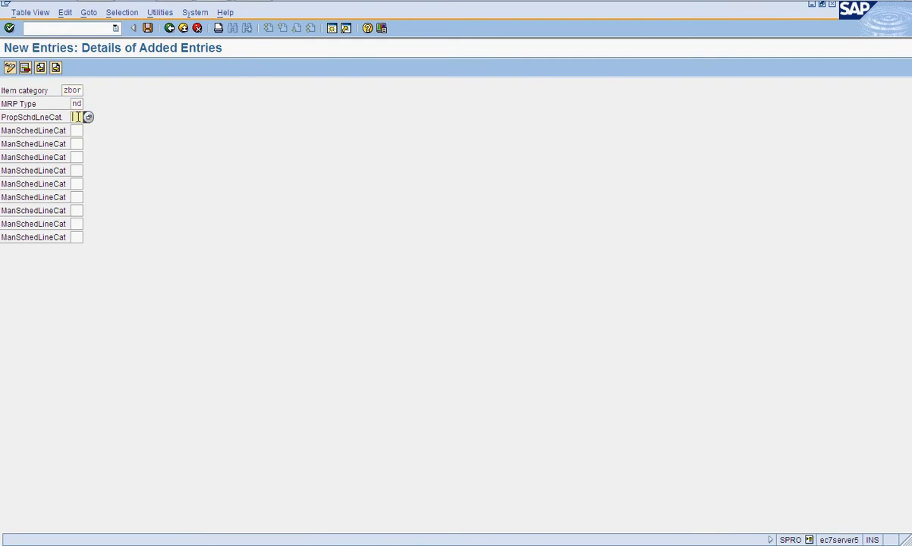
pyautogui.write('zs')
pyautogui.click(85, 90)
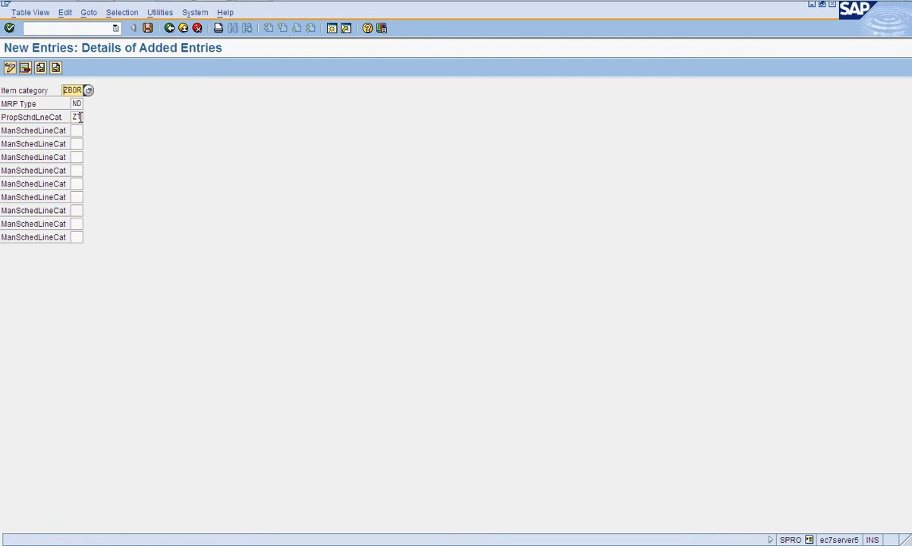
pyautogui.click(148, 29)
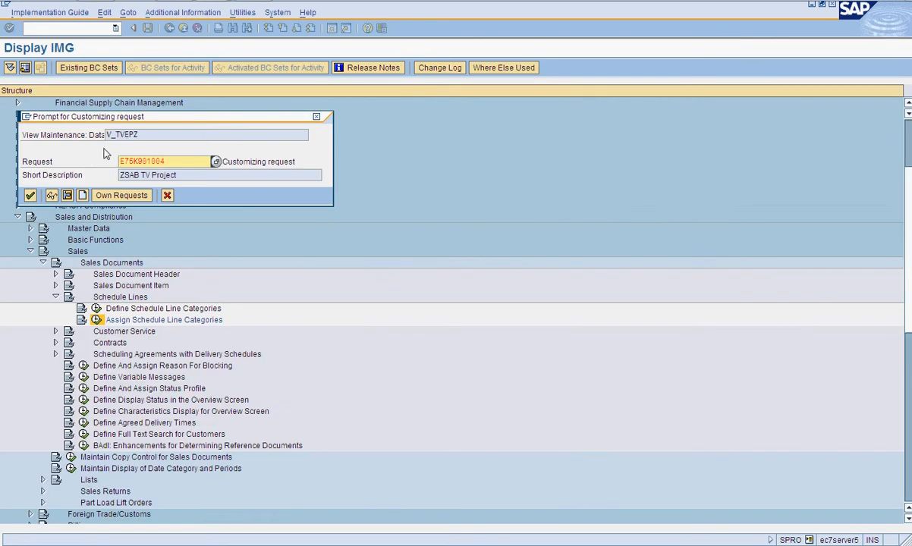
pyautogui.click(30, 196)
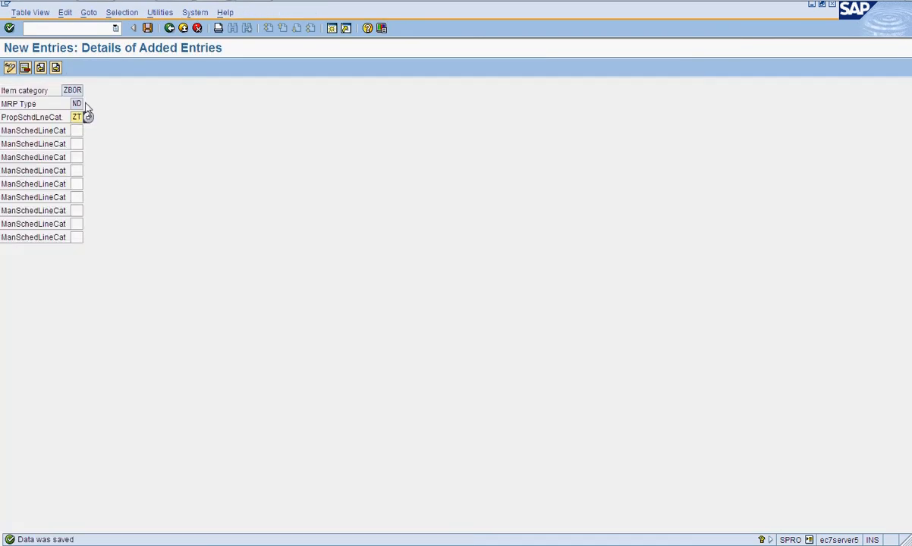
# Step: Recheck the Set Top Box material's MRP 1 data and save the ZBOR schedule line assignment again
pyautogui.hotkey('alt', 'Tab')
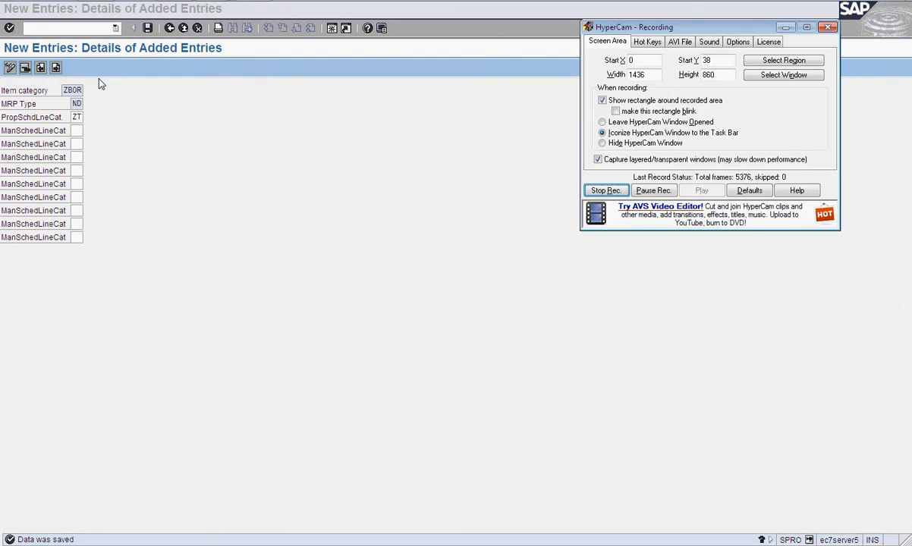
pyautogui.hotkey('alt', 'Tab')
pyautogui.hotkey('alt', 'Tab')
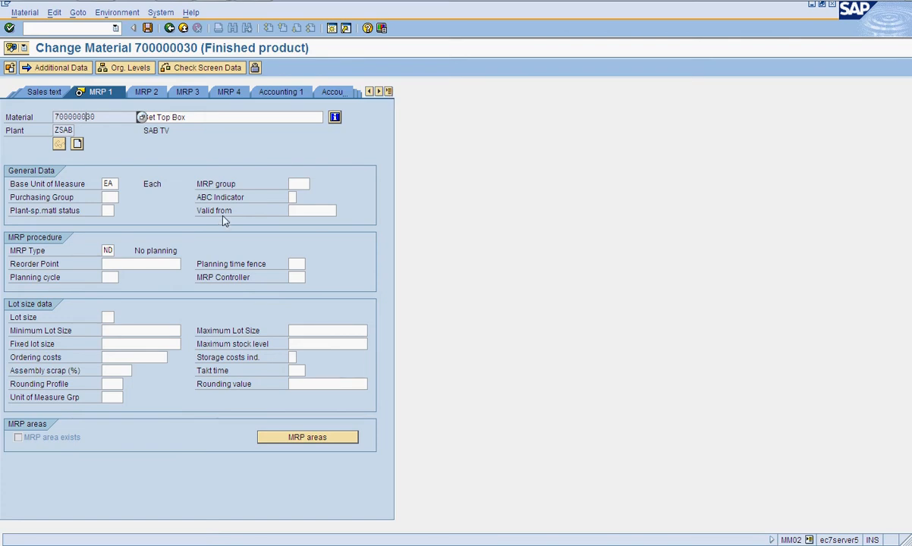
pyautogui.hotkey('alt', 'Tab')
pyautogui.press('Tab')
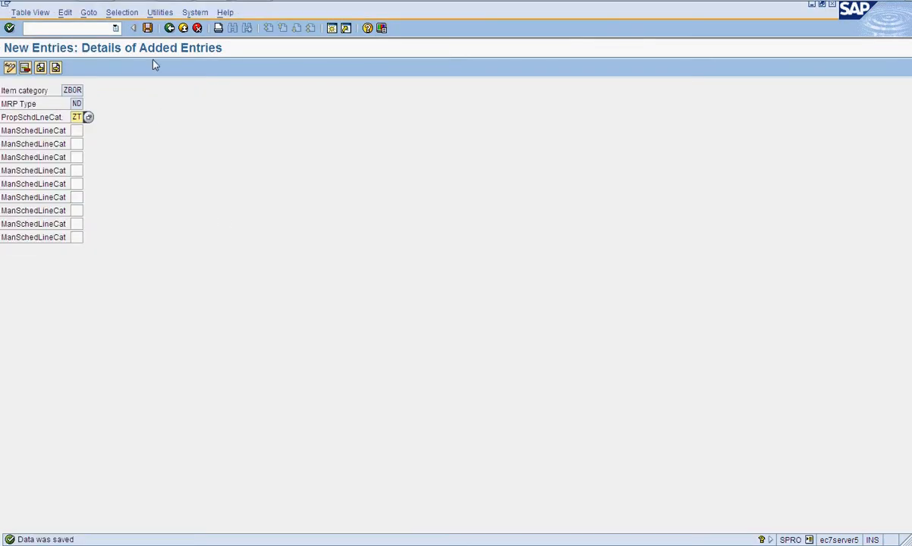
pyautogui.click(147, 31)
# Step: Switch to a new Excel workbook and enter ZSAB, IN and ZT in cells B2 to D2
pyautogui.press('super')
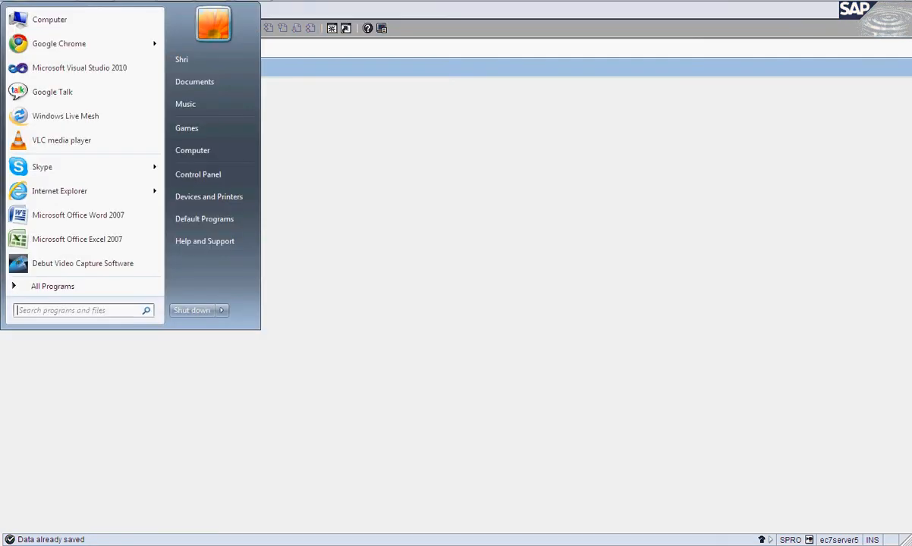
pyautogui.click(114, 239)
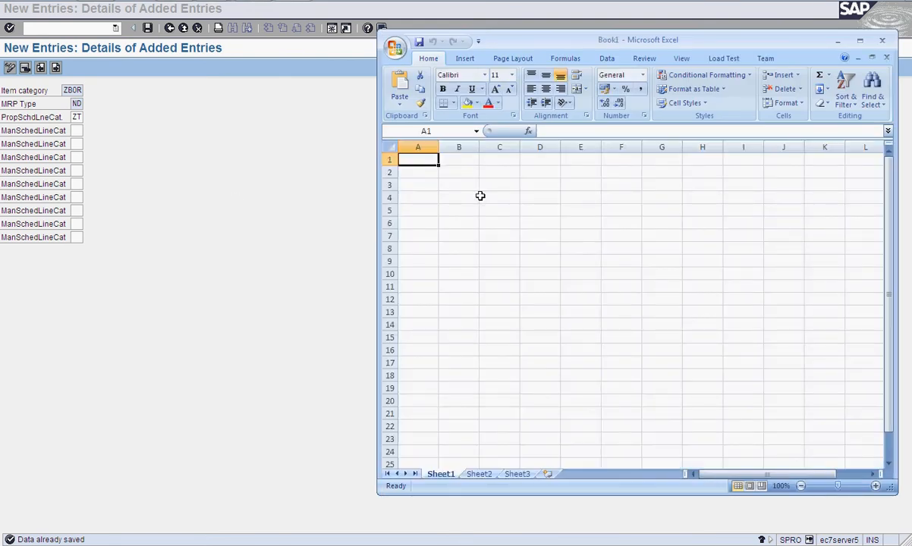
pyautogui.press('Down')
pyautogui.press('Right')
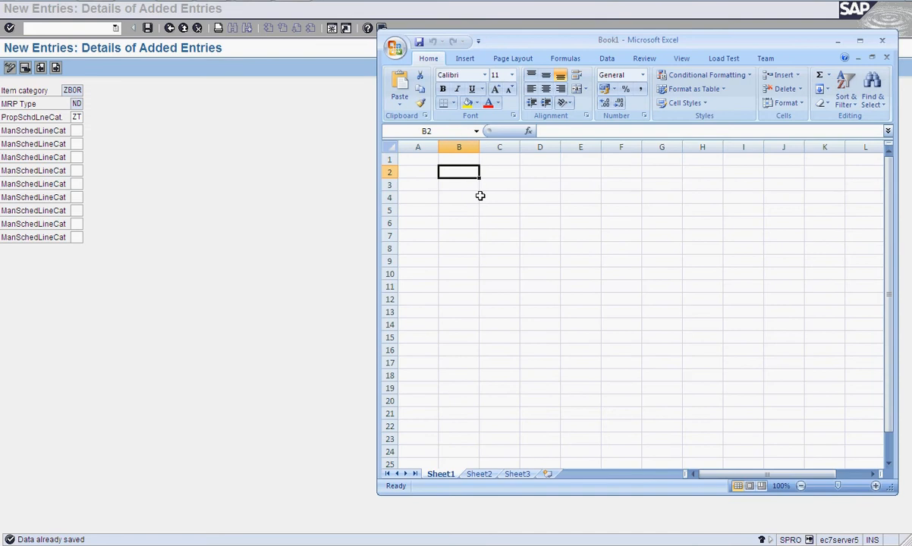
pyautogui.write('ZSAB')
pyautogui.press('Tab')
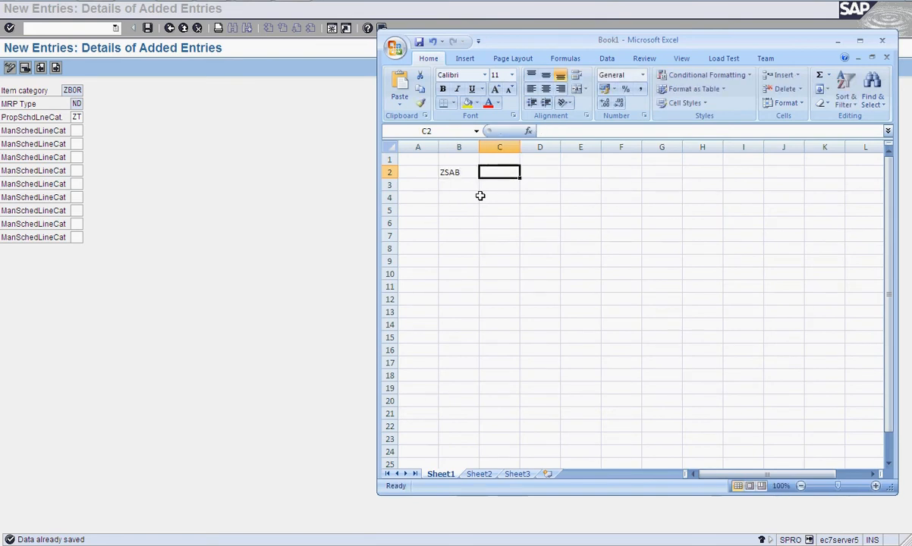
pyautogui.write('IN')
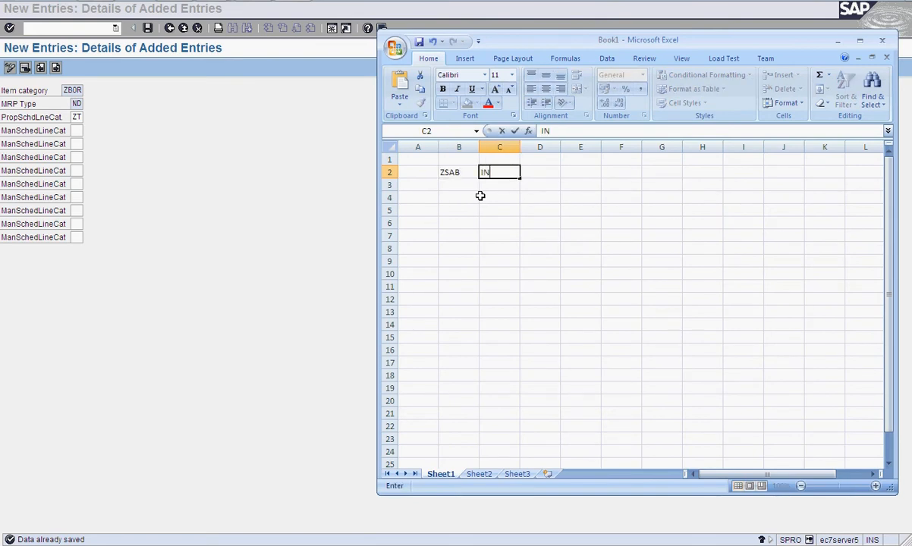
pyautogui.press('Tab')
pyautogui.write('ZT')
pyautogui.press('Tab')
pyautogui.press('Tab')
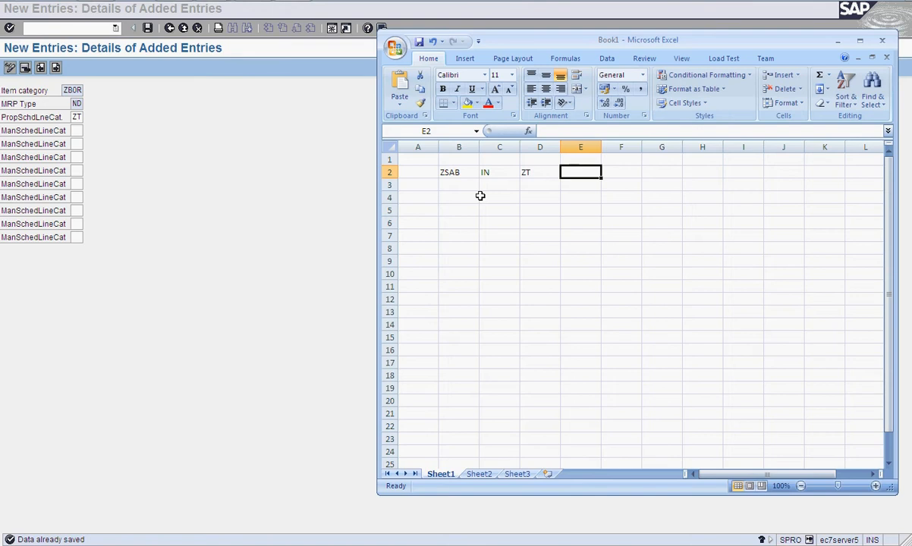
# Step: Enter ZBOR in cell F2 of the worksheet
pyautogui.write('ZB')
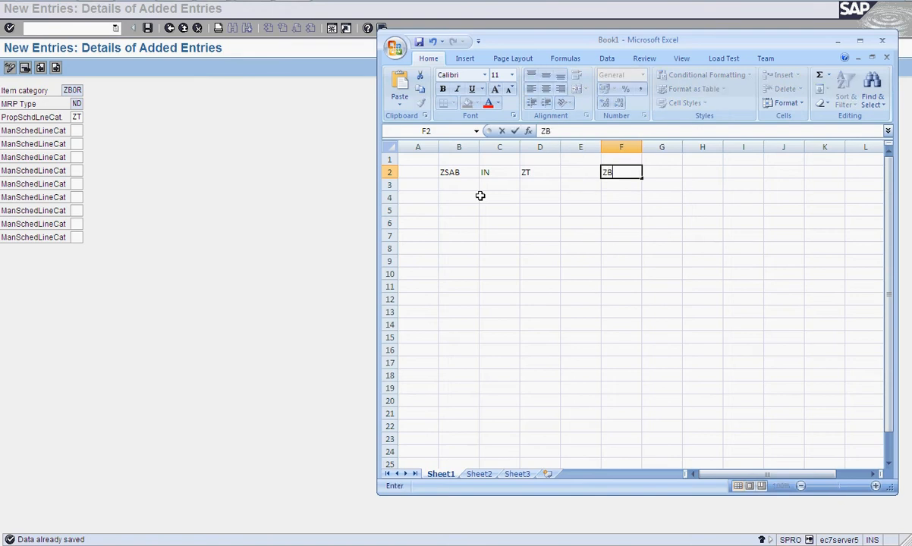
pyautogui.write('OOR')
pyautogui.press('BackSpace')
pyautogui.press('BackSpace')
pyautogui.write('R')
pyautogui.press('Return')
# Step: Enter ZBOR in cell B4 and ZSAB in cell C4
pyautogui.click(478, 196)
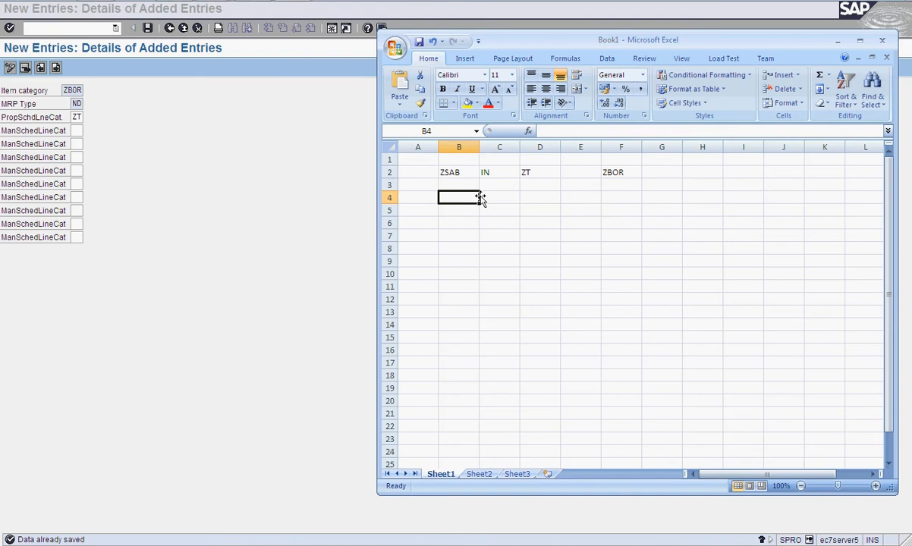
pyautogui.write('ZBOR')
pyautogui.press('Tab')
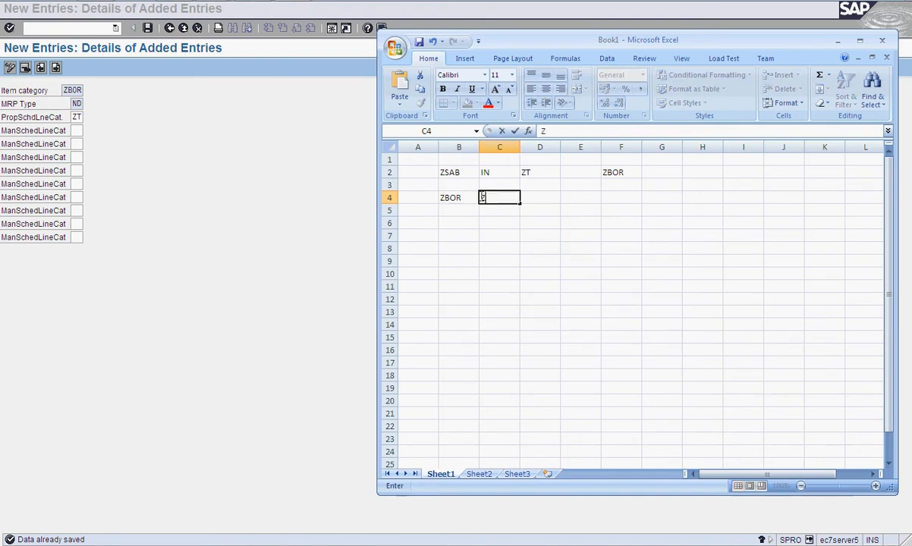
pyautogui.write('ZSAB')
pyautogui.press('Tab')
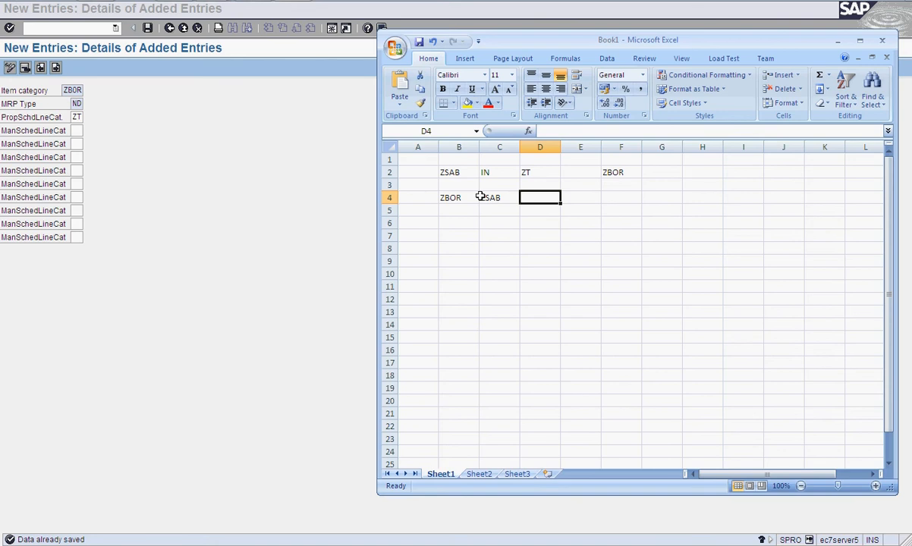
# Step: Enter ZBOR in cell F4 as the result for the ZBOR and ZSAB row
pyautogui.press('Tab')
pyautogui.press('Tab')
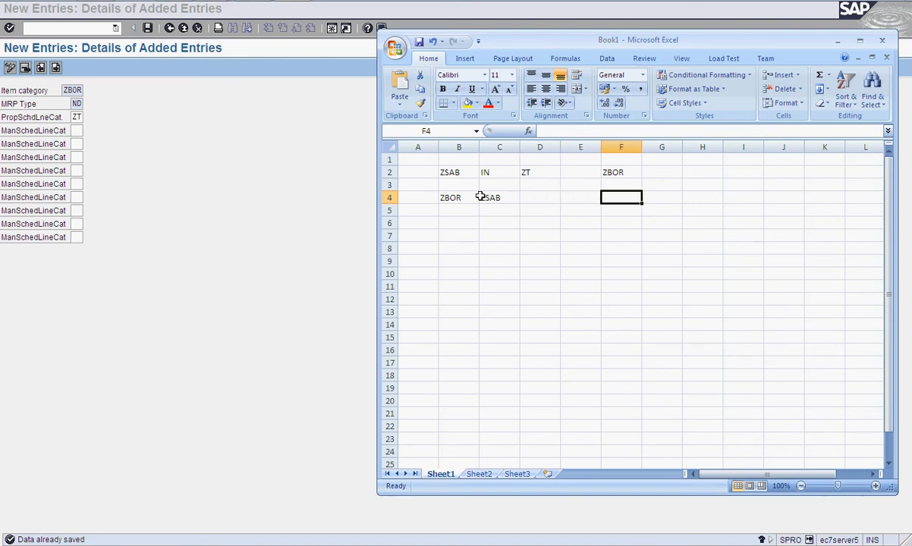
pyautogui.write('ZBOR')
pyautogui.press('Return')
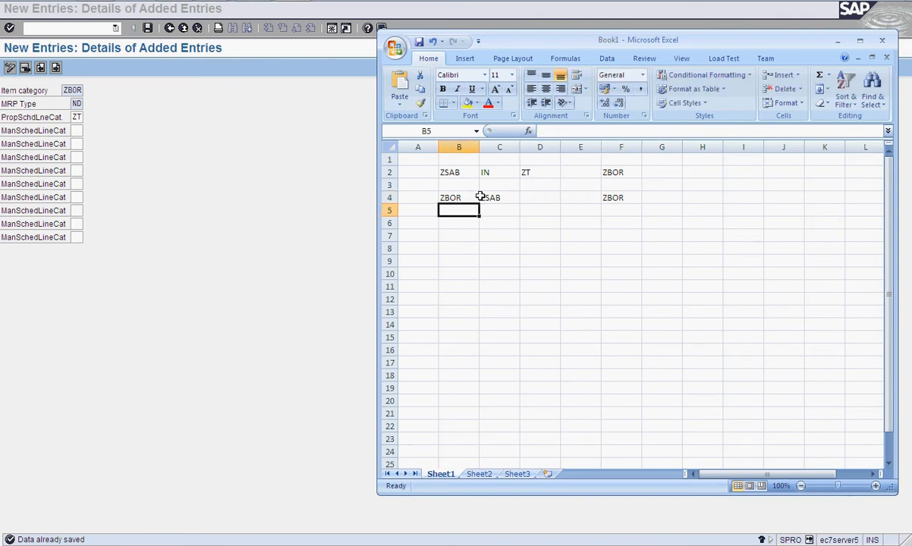
# Step: Fill row 6 with ZBOR in cell B6, ND in cell C6 and ZT in cell F6
pyautogui.press('Return')
pyautogui.write('ZBOR')
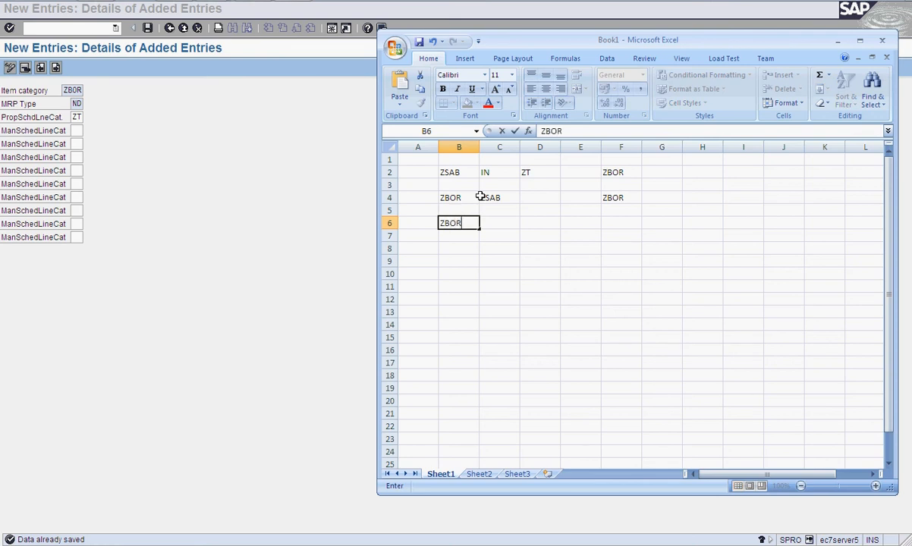
pyautogui.press('Tab')
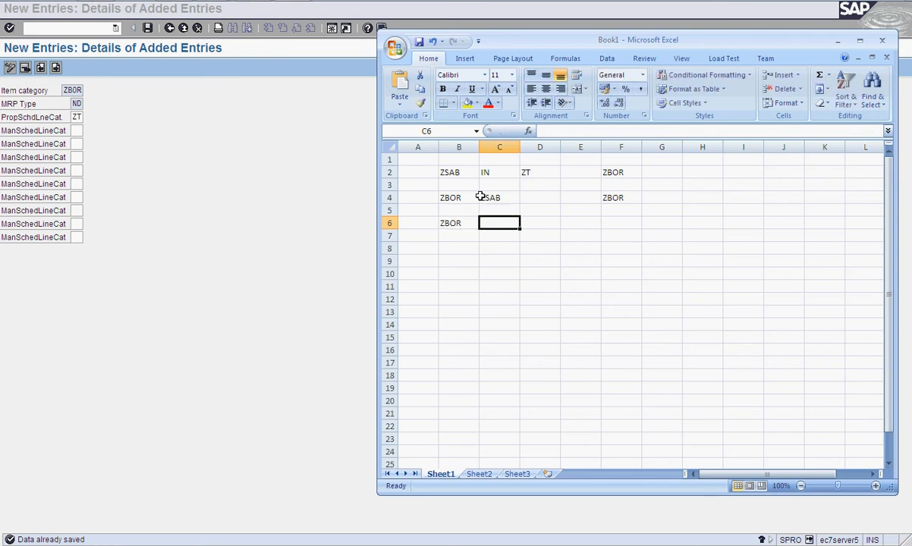
pyautogui.write('ND')
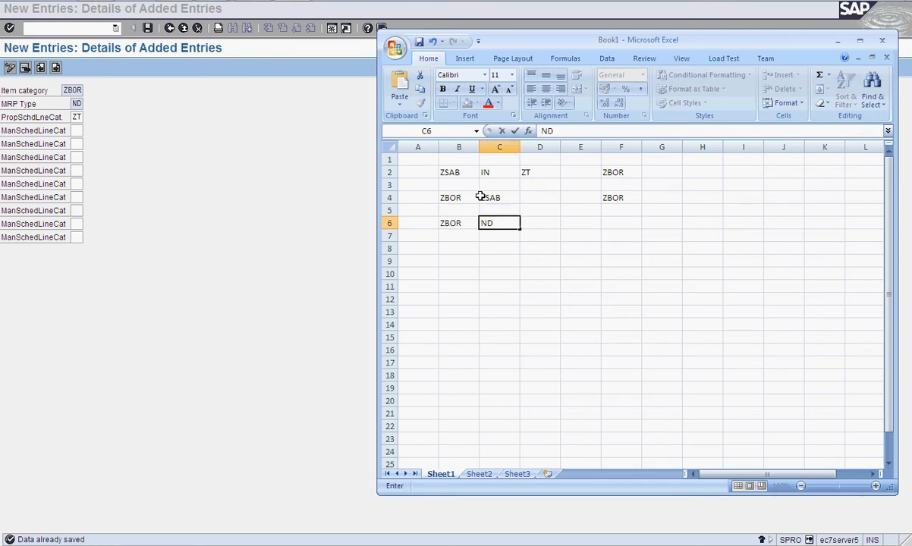
pyautogui.press('Tab')
pyautogui.press('Tab')
pyautogui.press('Tab')
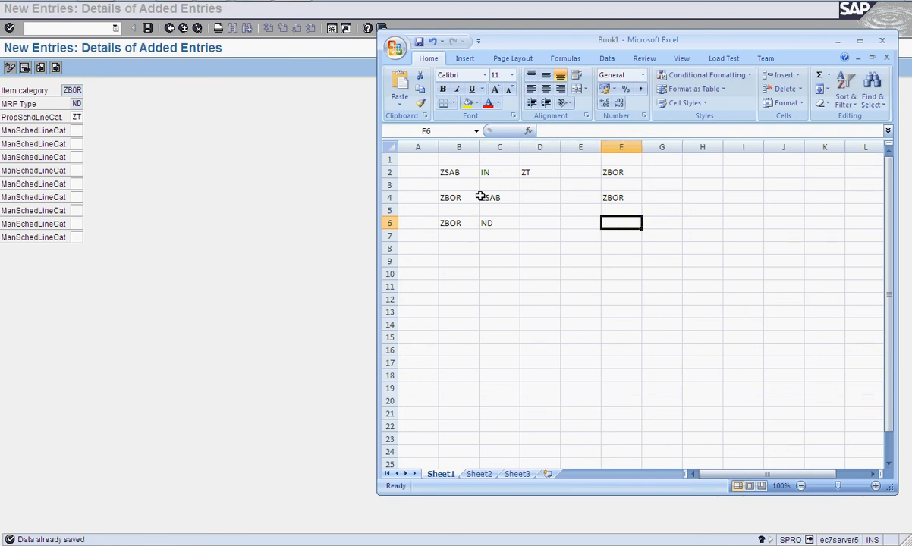
pyautogui.write('ZT')
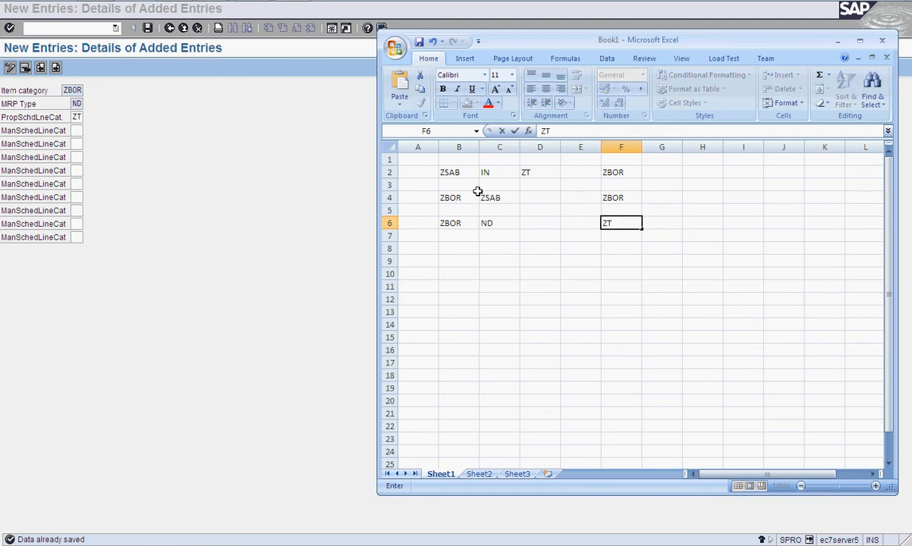
# Step: Review the determination inputs in columns B to D and their results in column F for rows 2, 4 and 6
pyautogui.click(457, 161)
pyautogui.moveTo(457, 171); pyautogui.dragTo(535, 173)
pyautogui.click(606, 173)
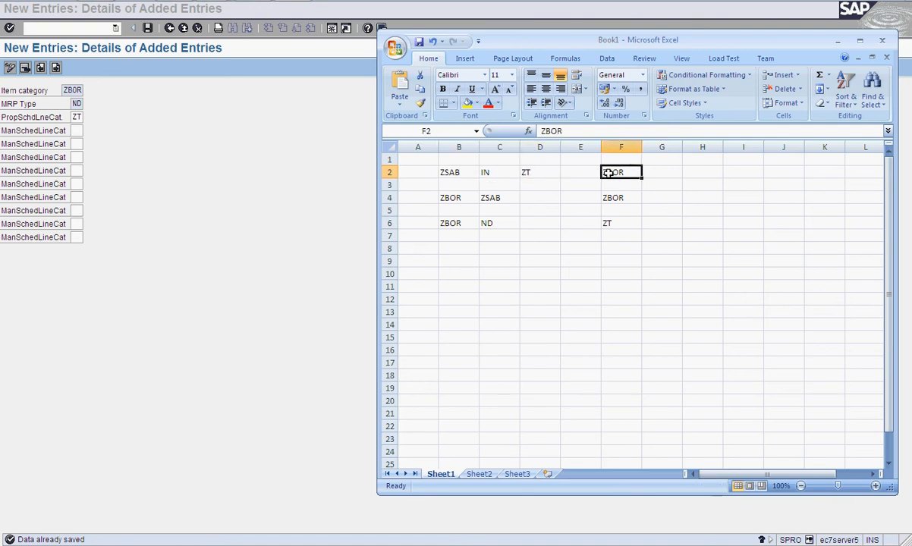
pyautogui.click(459, 199)
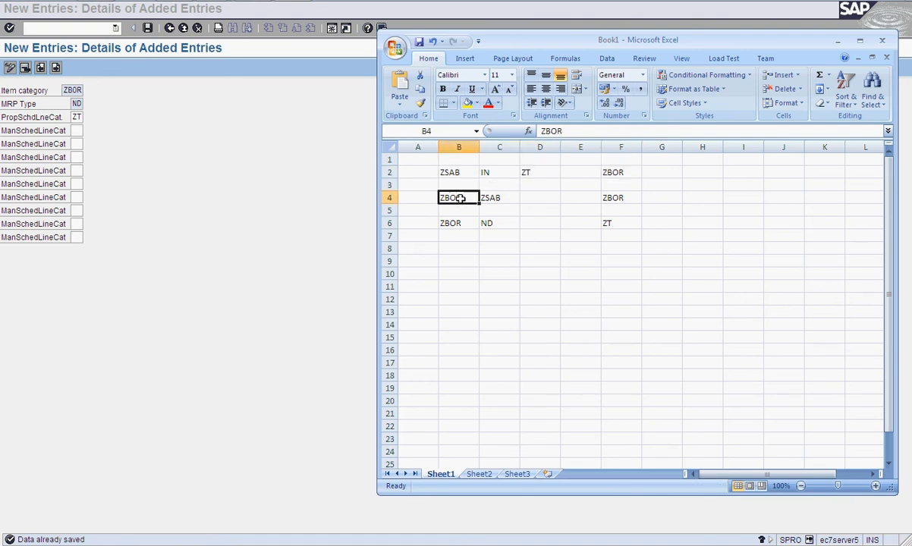
pyautogui.click(498, 196)
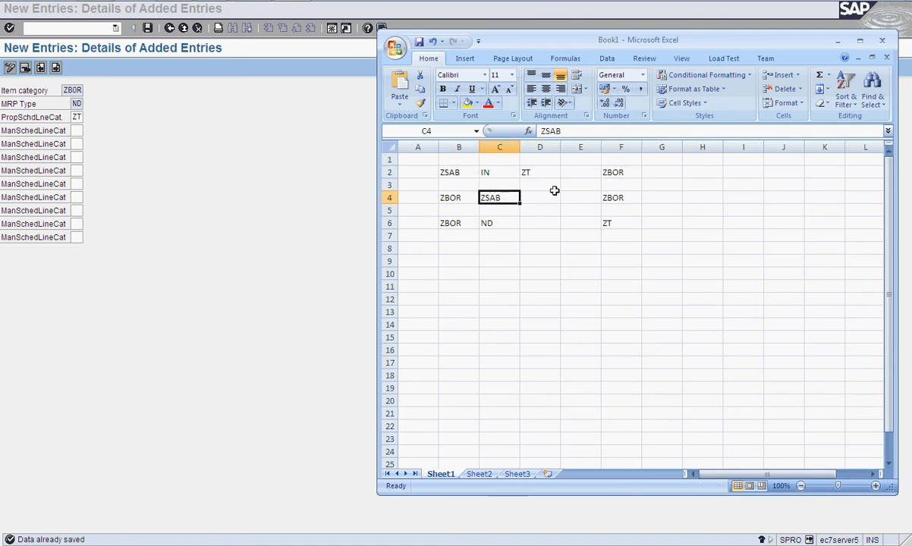
pyautogui.click(611, 196)
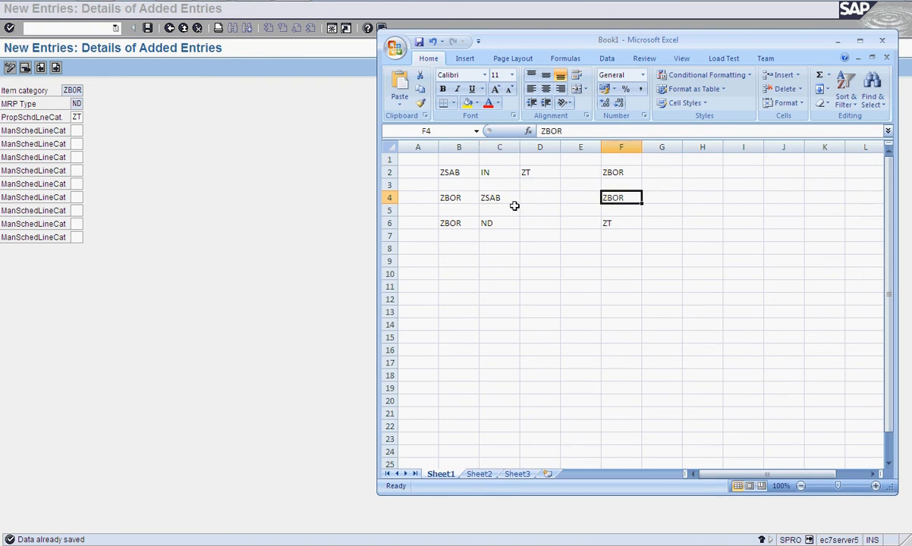
pyautogui.click(461, 223)
pyautogui.click(492, 222)
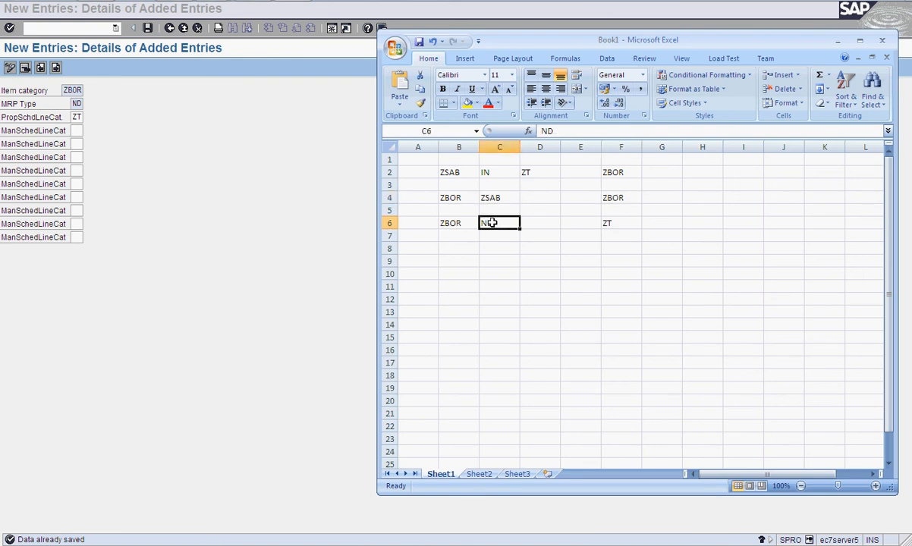
pyautogui.click(607, 224)
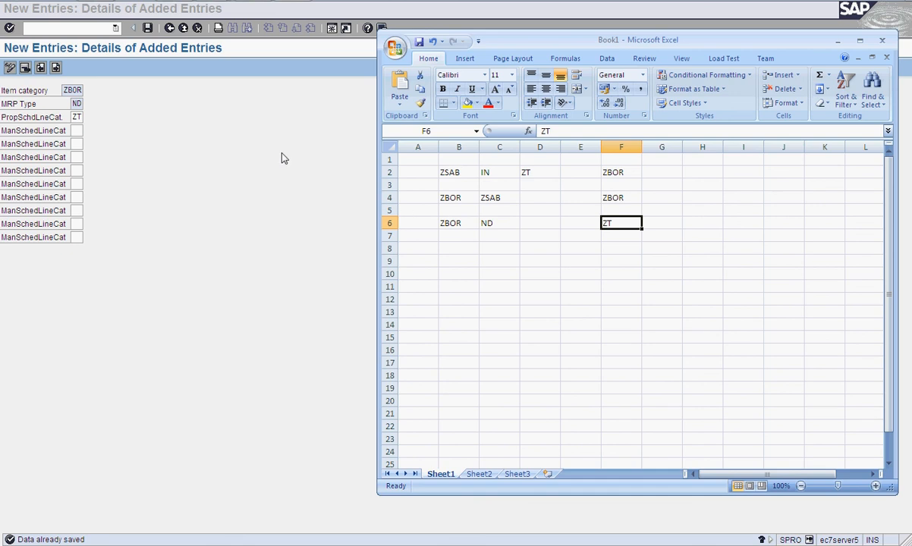
pyautogui.click(237, 2)
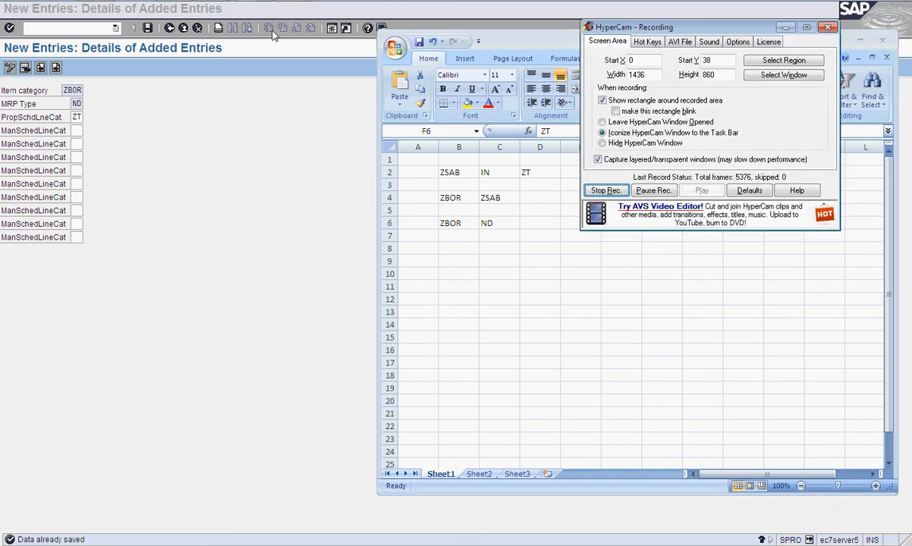